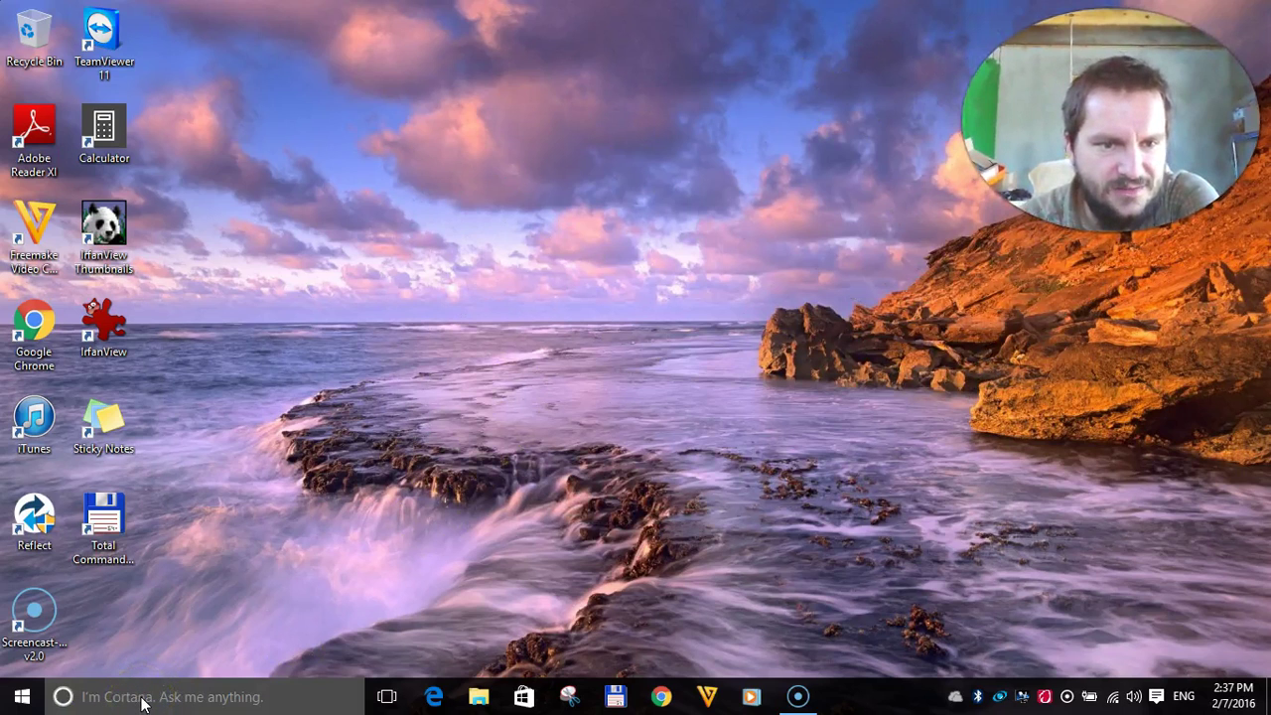
Open Cortana's introduction and read through the overview of the things it can do
{"action": "left_click", "coordinate": [142, 701]}
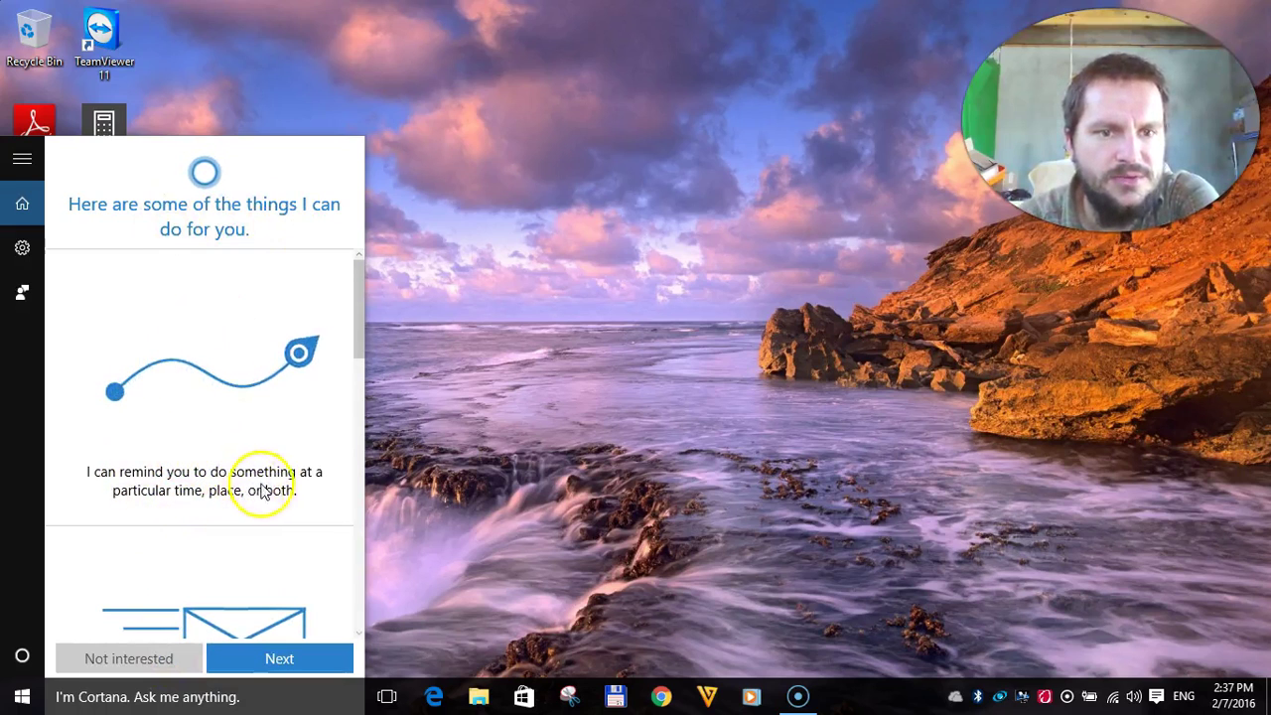
{"action": "scroll", "coordinate": [292, 502], "scroll_direction": "down", "scroll_amount": 2}
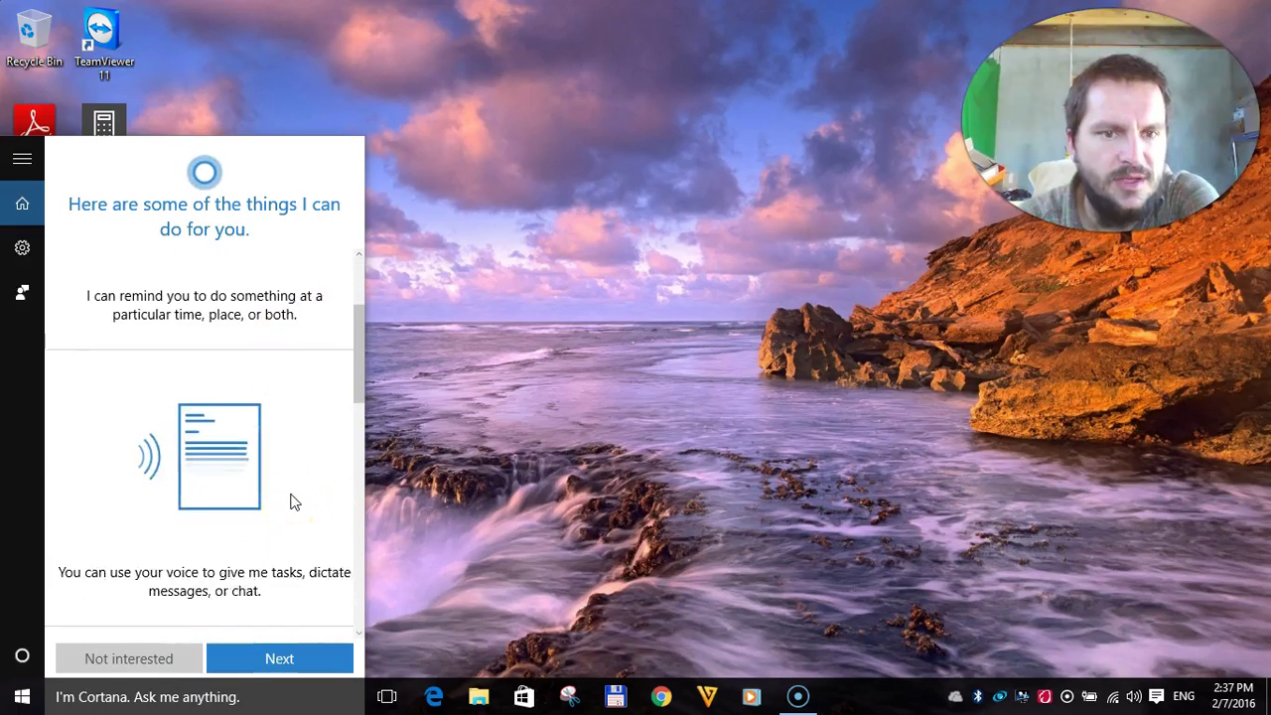
{"action": "scroll", "coordinate": [292, 502], "scroll_direction": "down", "scroll_amount": 1}
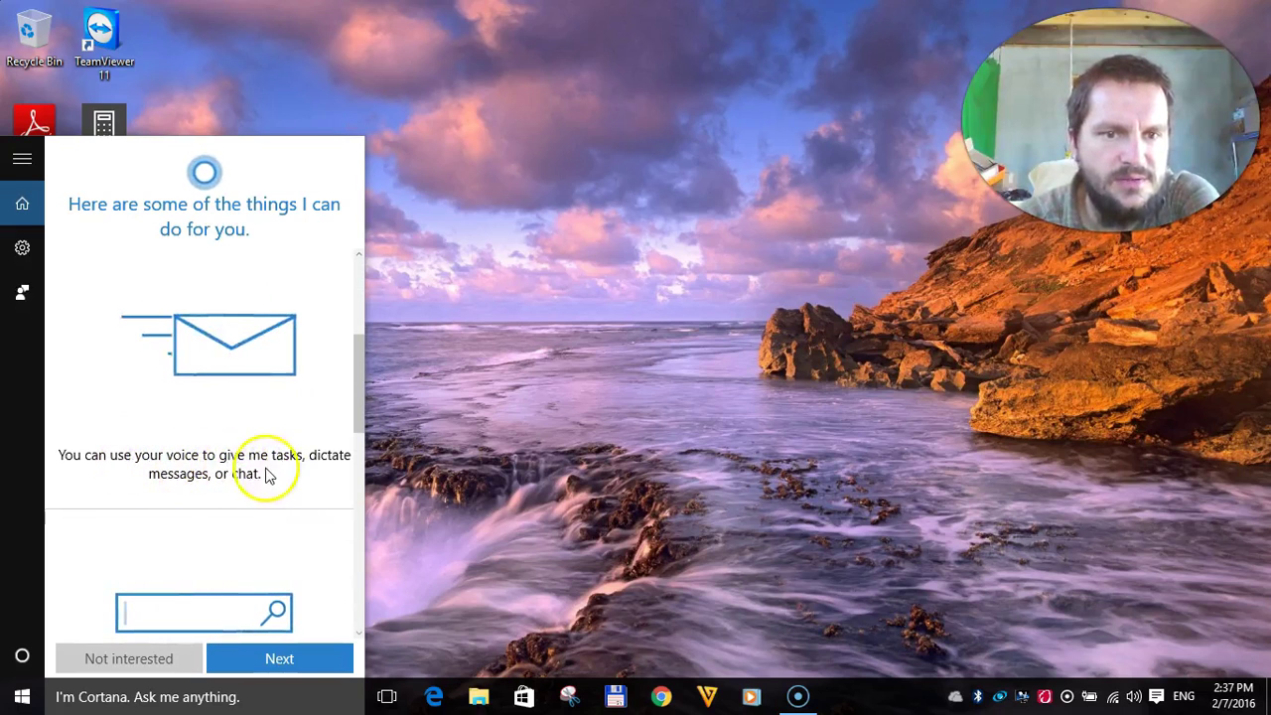
{"action": "scroll", "coordinate": [305, 477], "scroll_direction": "down", "scroll_amount": 2}
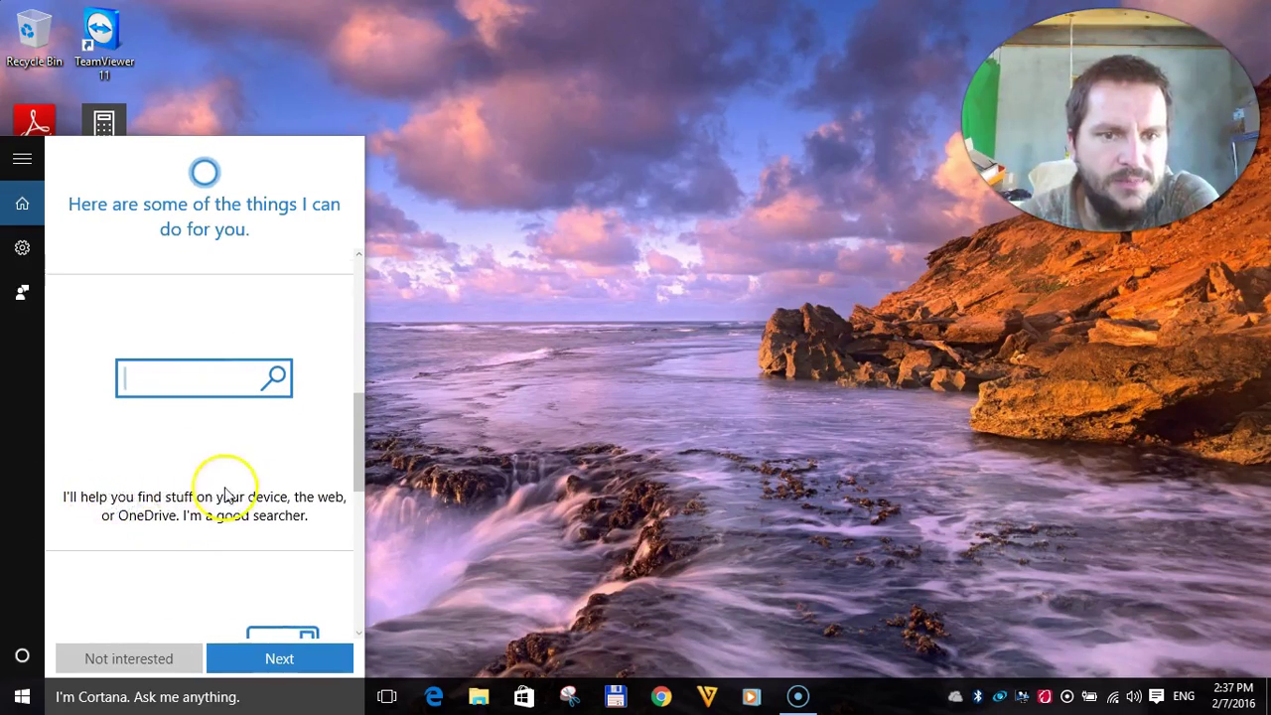
{"action": "scroll", "coordinate": [227, 495], "scroll_direction": "down", "scroll_amount": 2}
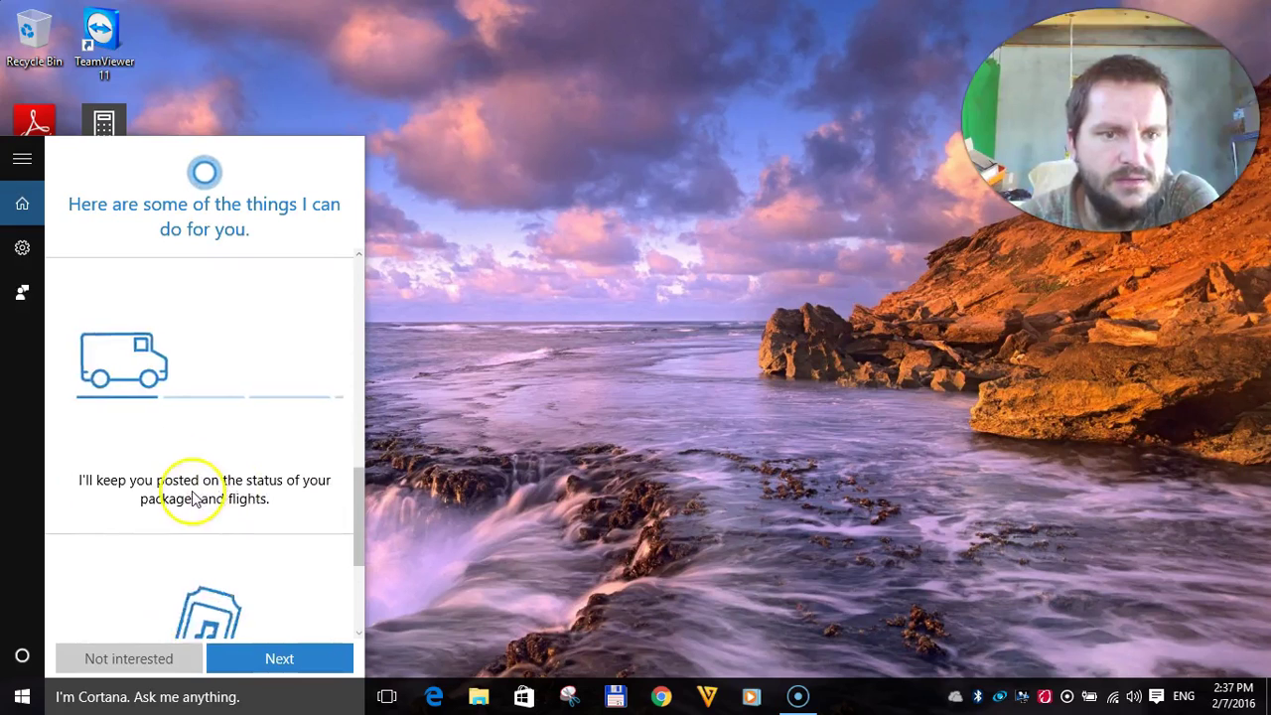
{"action": "scroll", "coordinate": [238, 502], "scroll_direction": "down", "scroll_amount": 2}
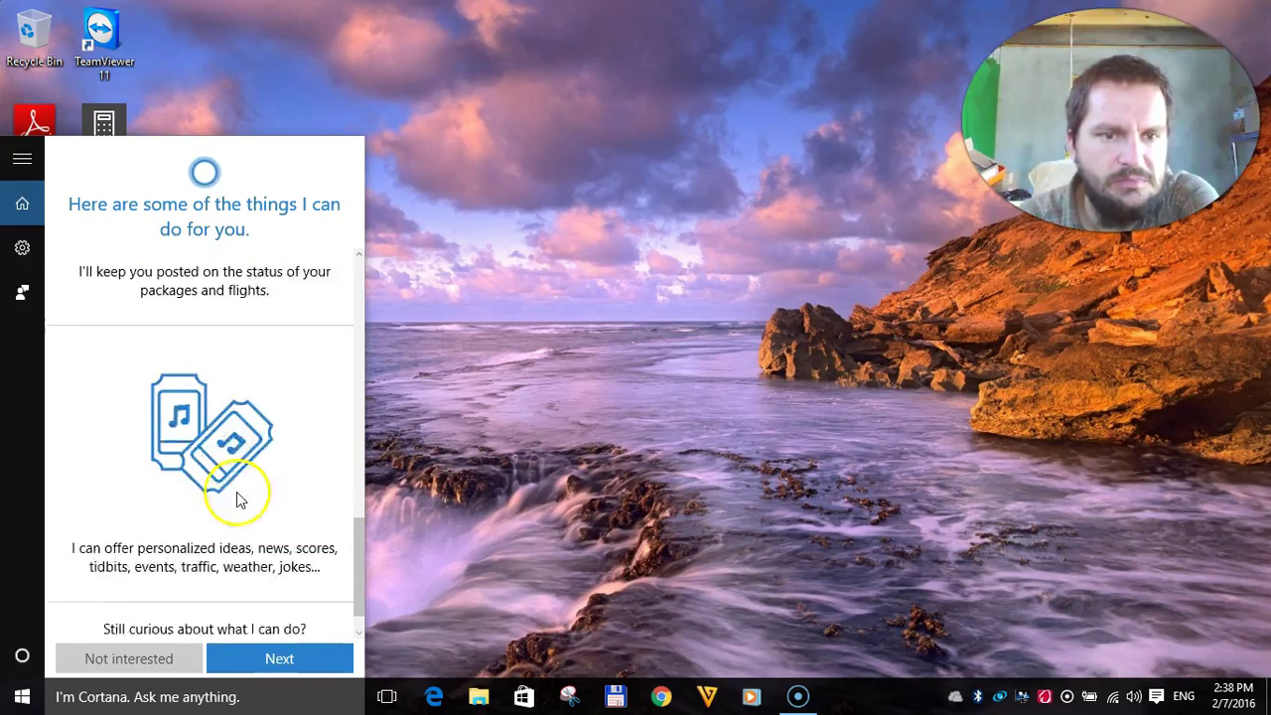
{"action": "scroll", "coordinate": [243, 494], "scroll_direction": "down", "scroll_amount": 1}
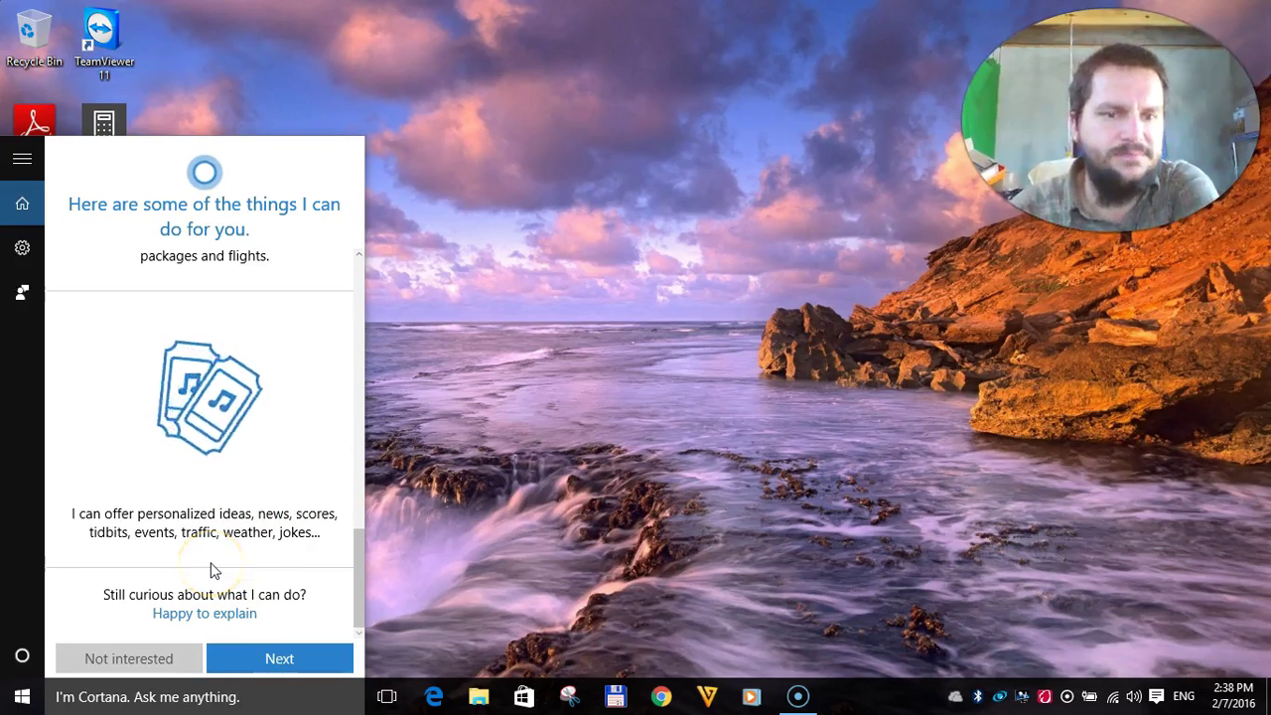
Continue Cortana's setup to the data collection notice, decline to use Cortana and close the setup
{"action": "left_click", "coordinate": [254, 660]}
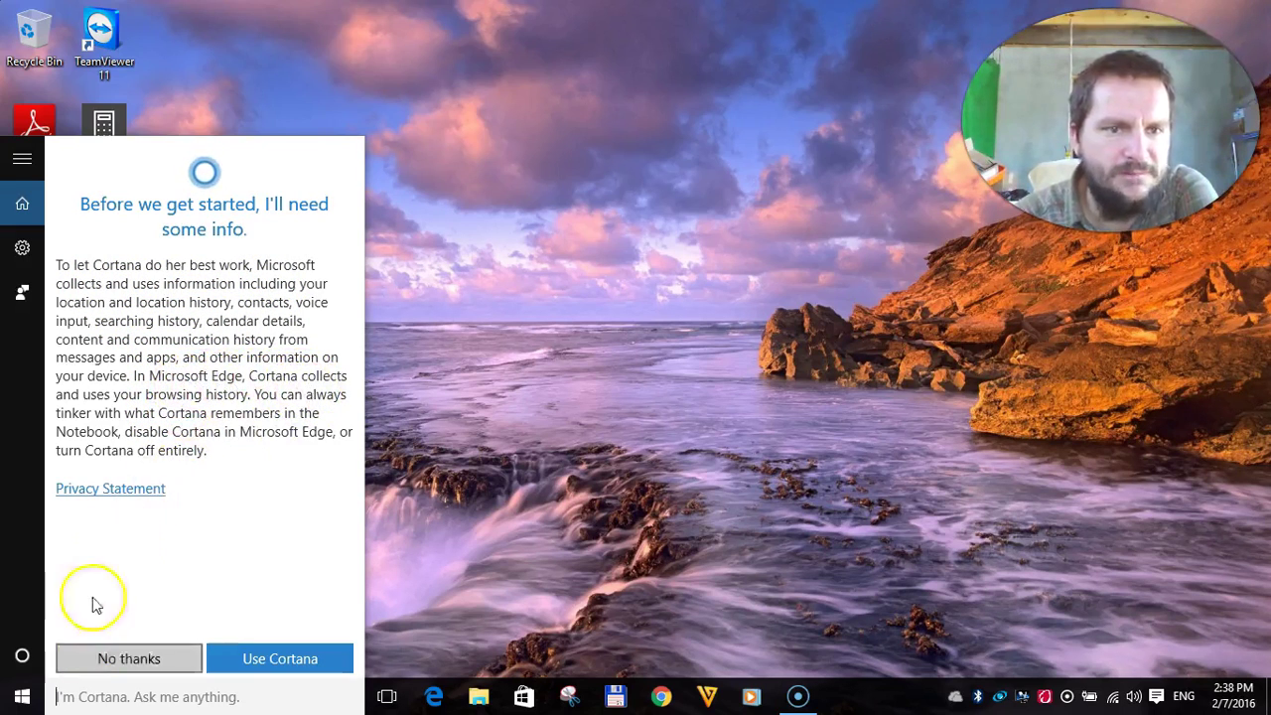
{"action": "left_click", "coordinate": [102, 667]}
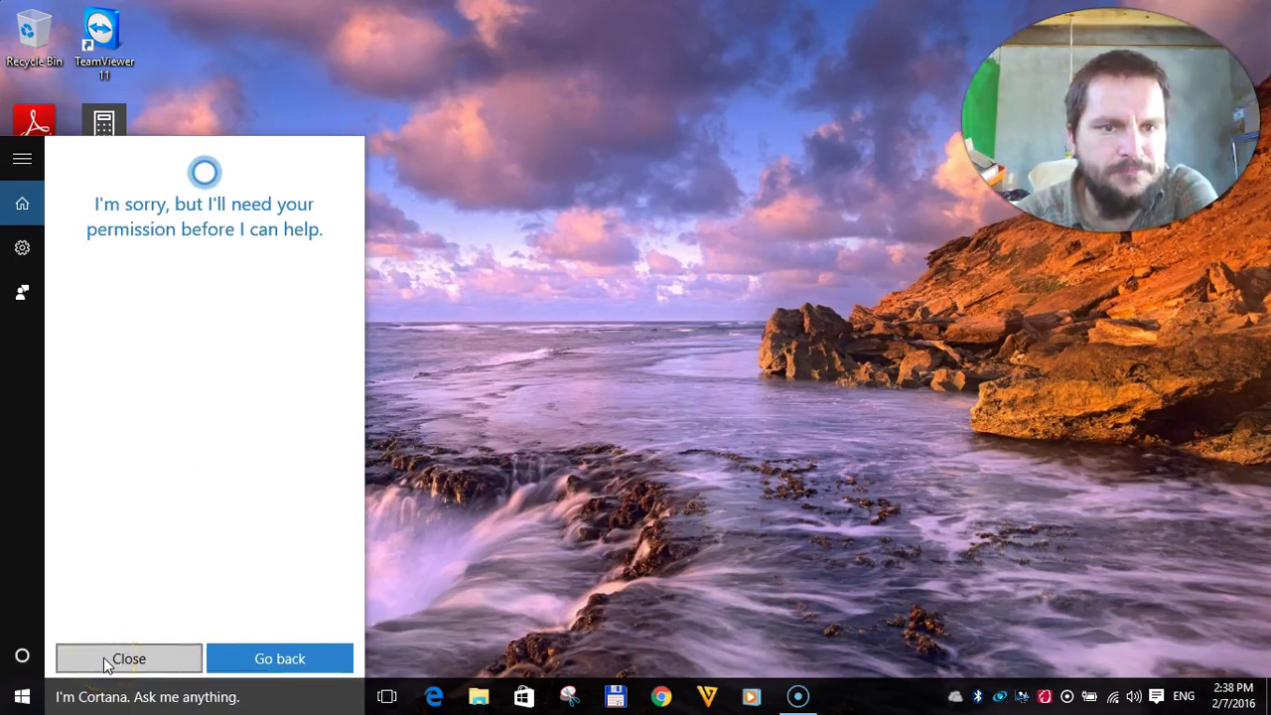
{"action": "left_click", "coordinate": [106, 659]}
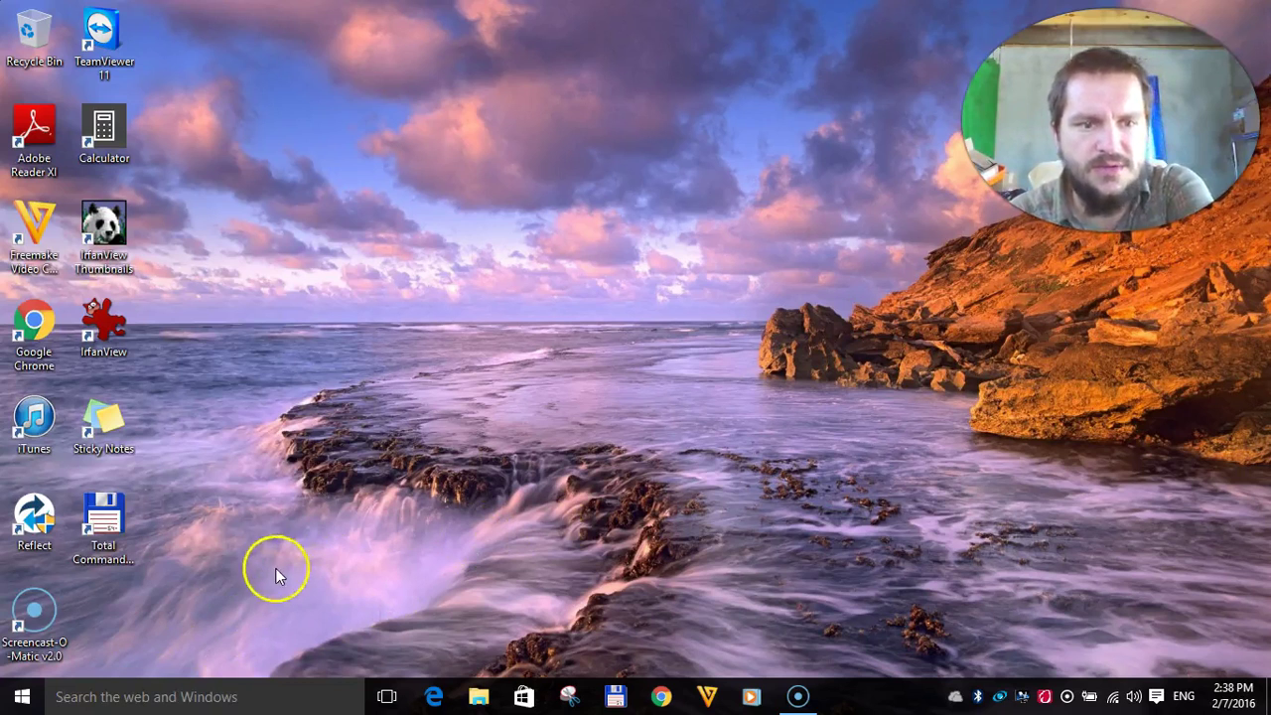
Open File Explorer, move its window nearer the desktop icons and show the Documents folder
{"action": "left_click", "coordinate": [22, 697]}
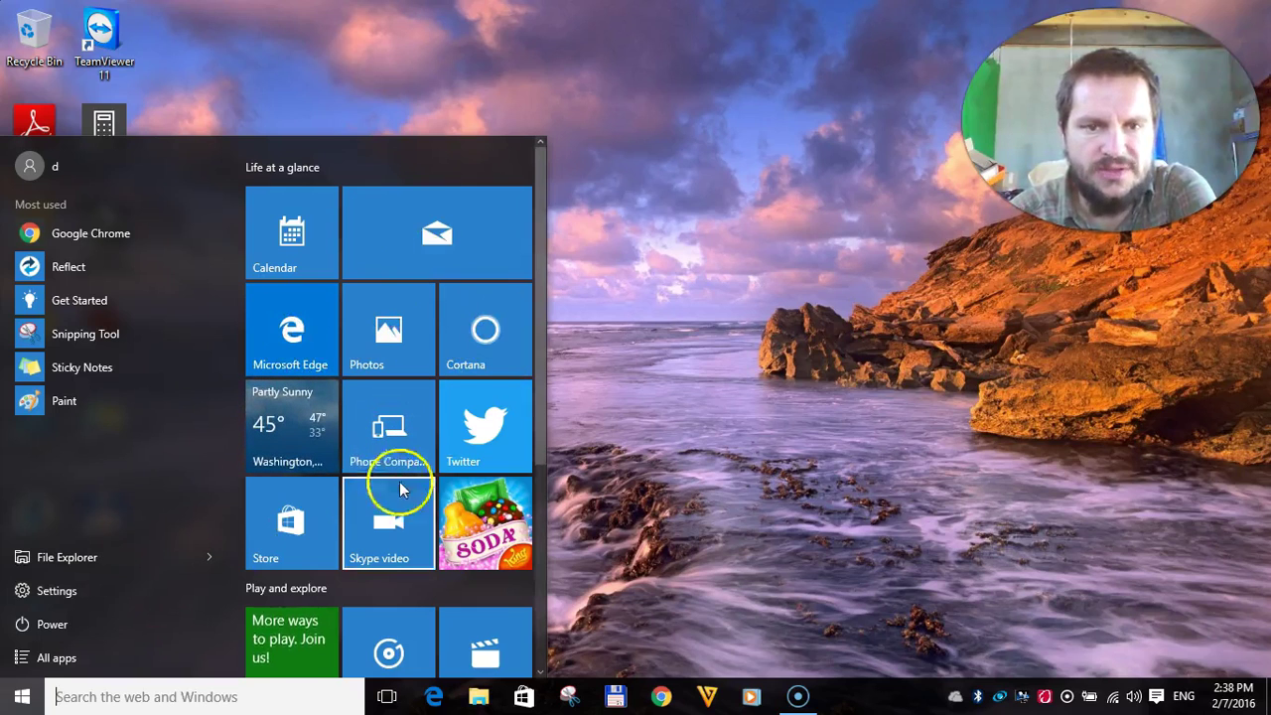
{"action": "left_click", "coordinate": [122, 554]}
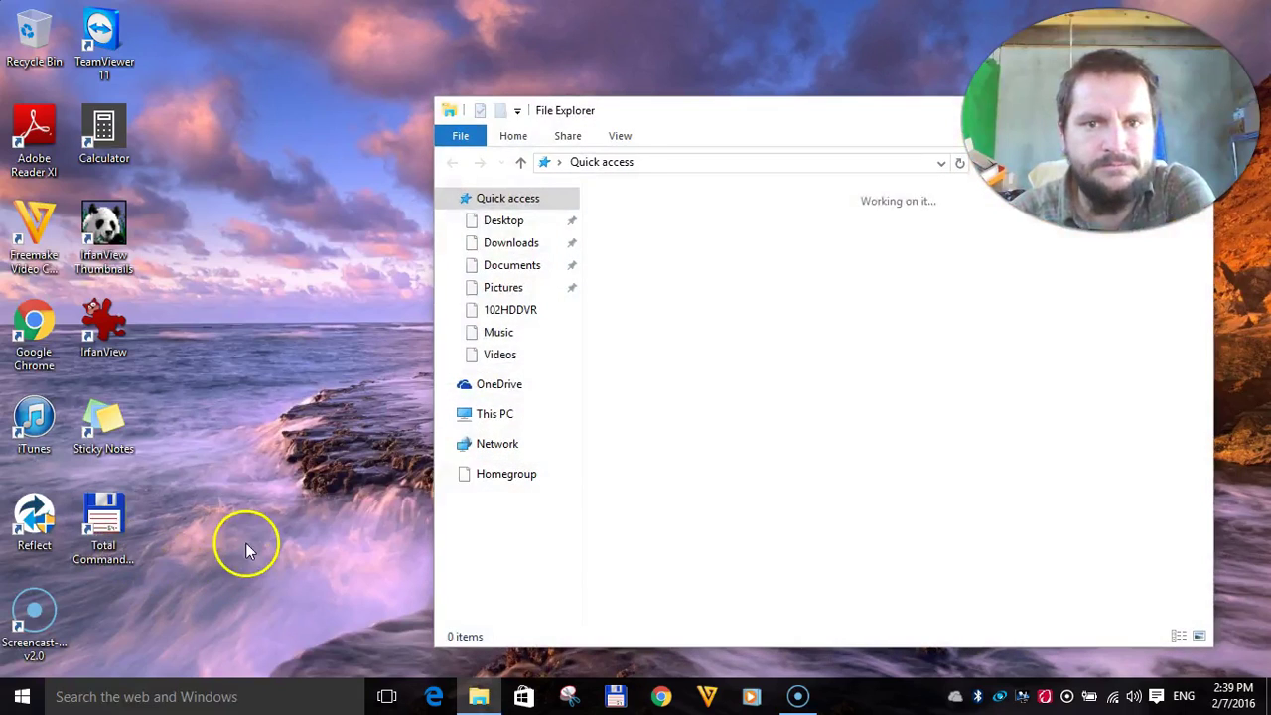
{"action": "left_click_drag", "start_coordinate": [832, 121], "coordinate": [611, 73]}
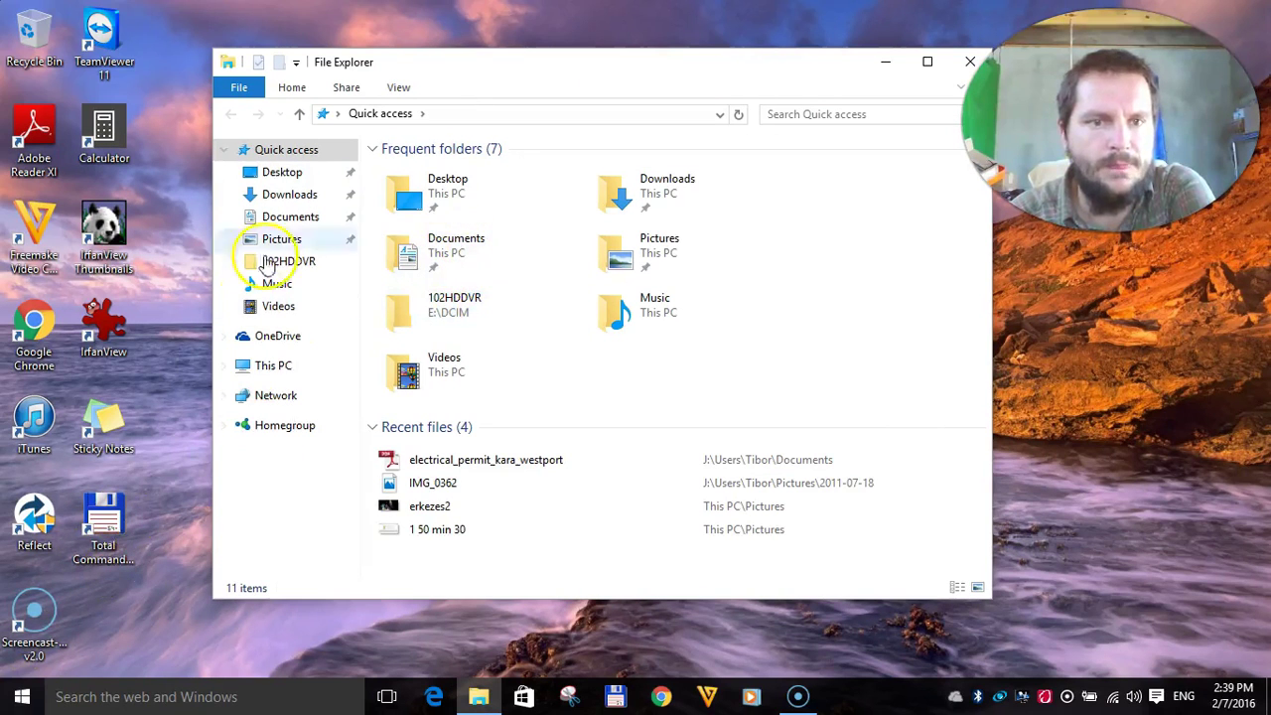
{"action": "left_click", "coordinate": [293, 218]}
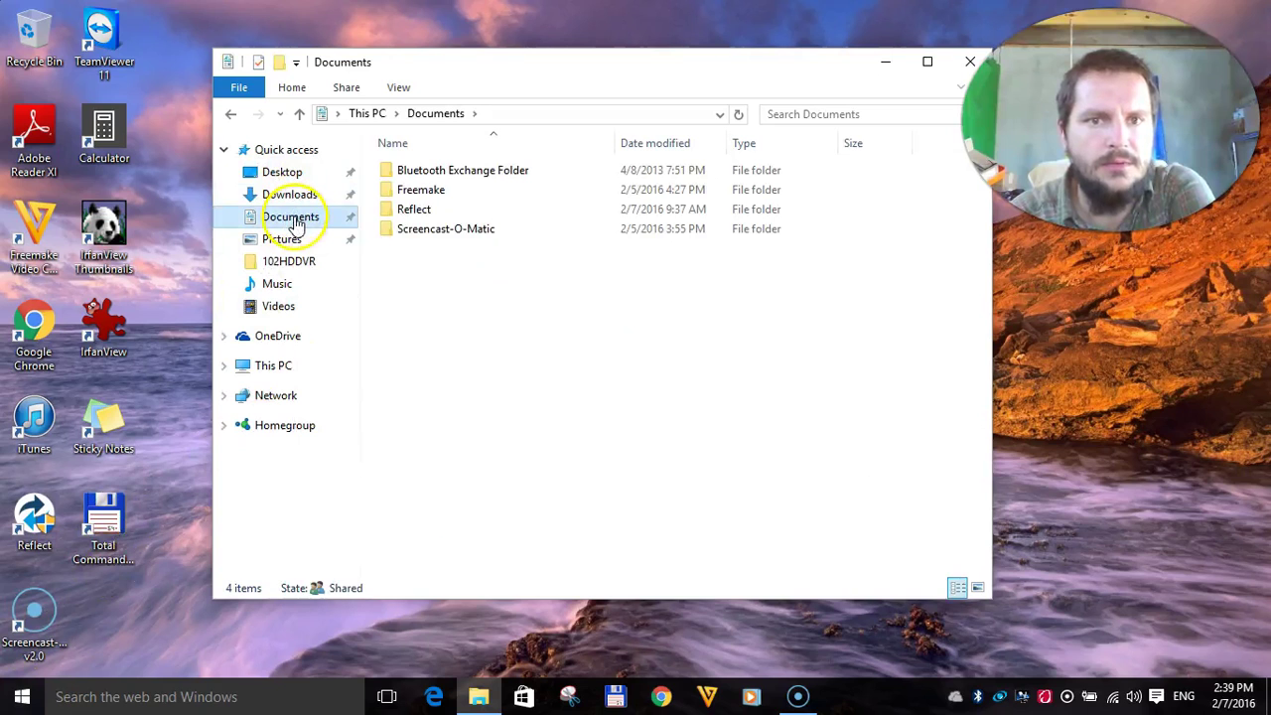
Examine the Start menu's app tiles in the Life at a glance and Play and explore groups
{"action": "left_click", "coordinate": [20, 696]}
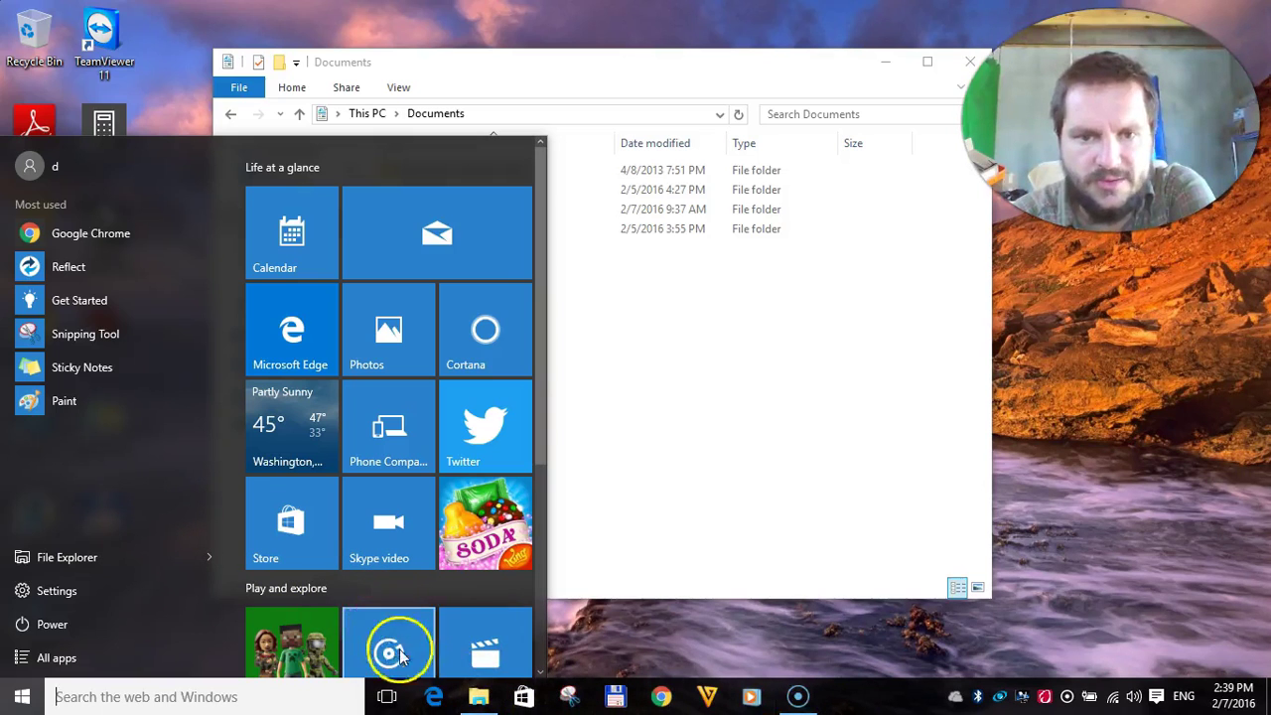
{"action": "scroll", "coordinate": [440, 505], "scroll_direction": "down", "scroll_amount": 2}
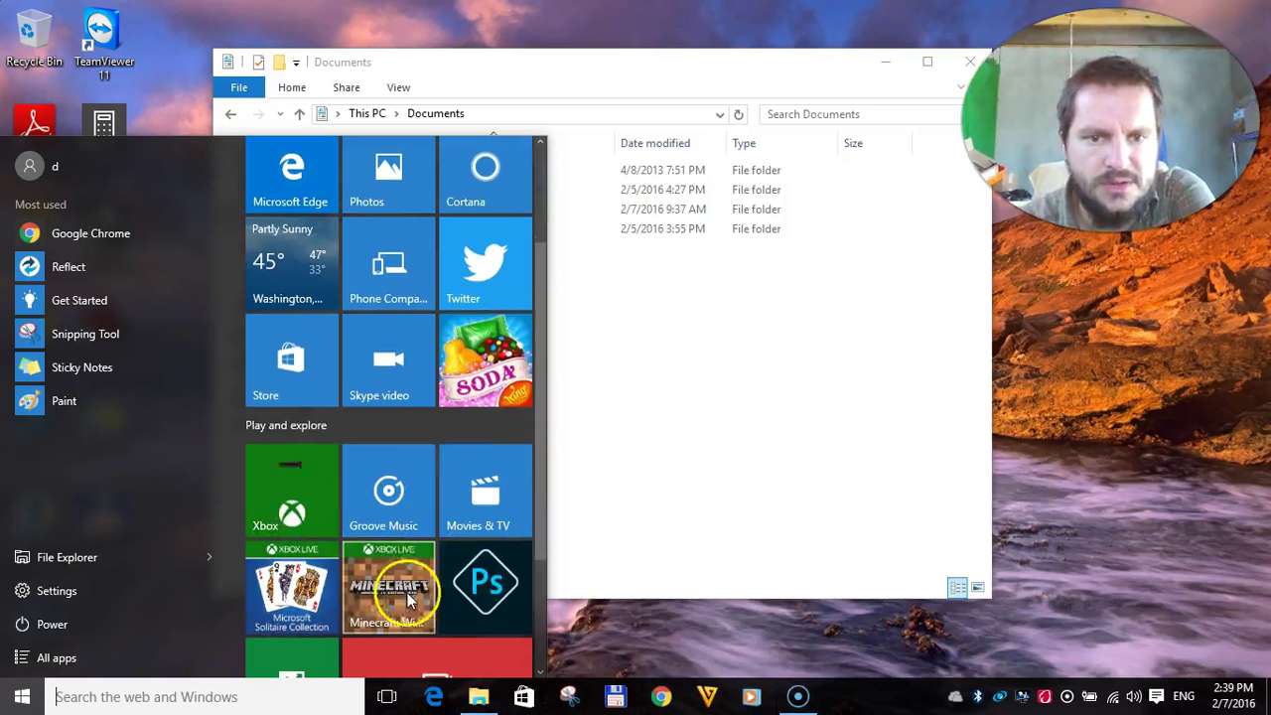
{"action": "scroll", "coordinate": [404, 541], "scroll_direction": "down", "scroll_amount": 2}
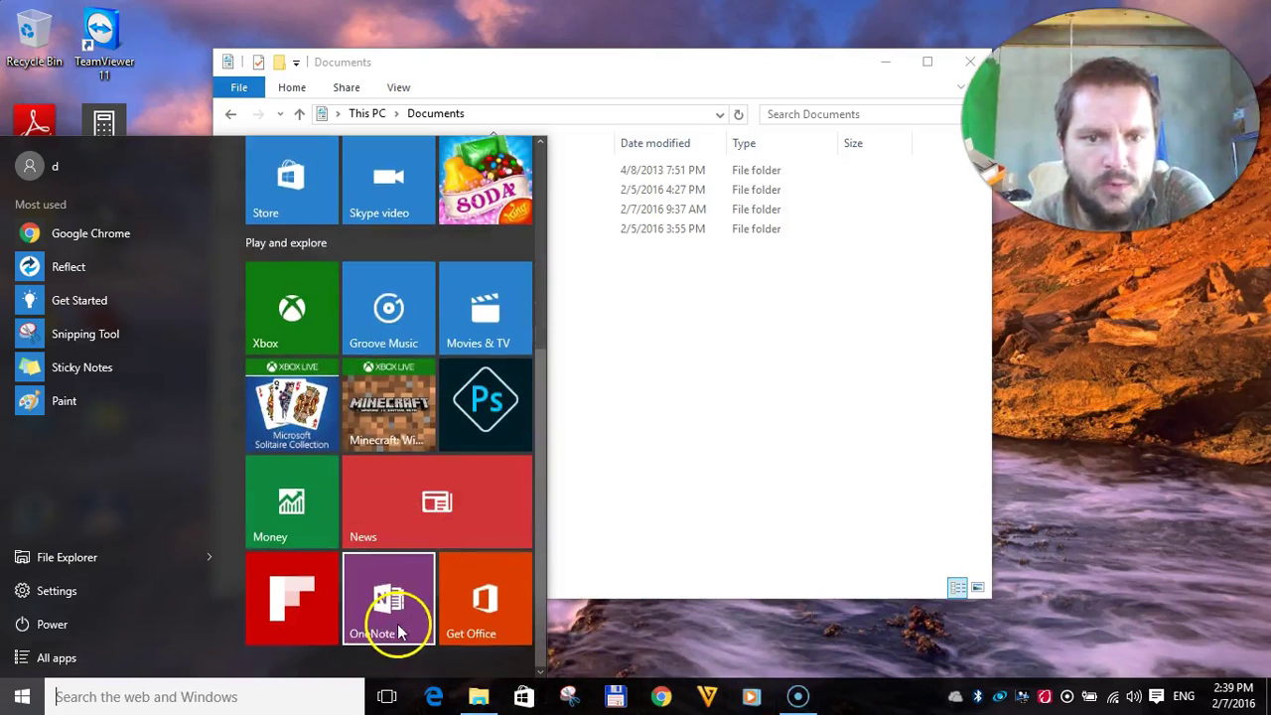
{"action": "scroll", "coordinate": [389, 614], "scroll_direction": "up", "scroll_amount": 1}
{"action": "scroll", "coordinate": [386, 617], "scroll_direction": "up", "scroll_amount": 3}
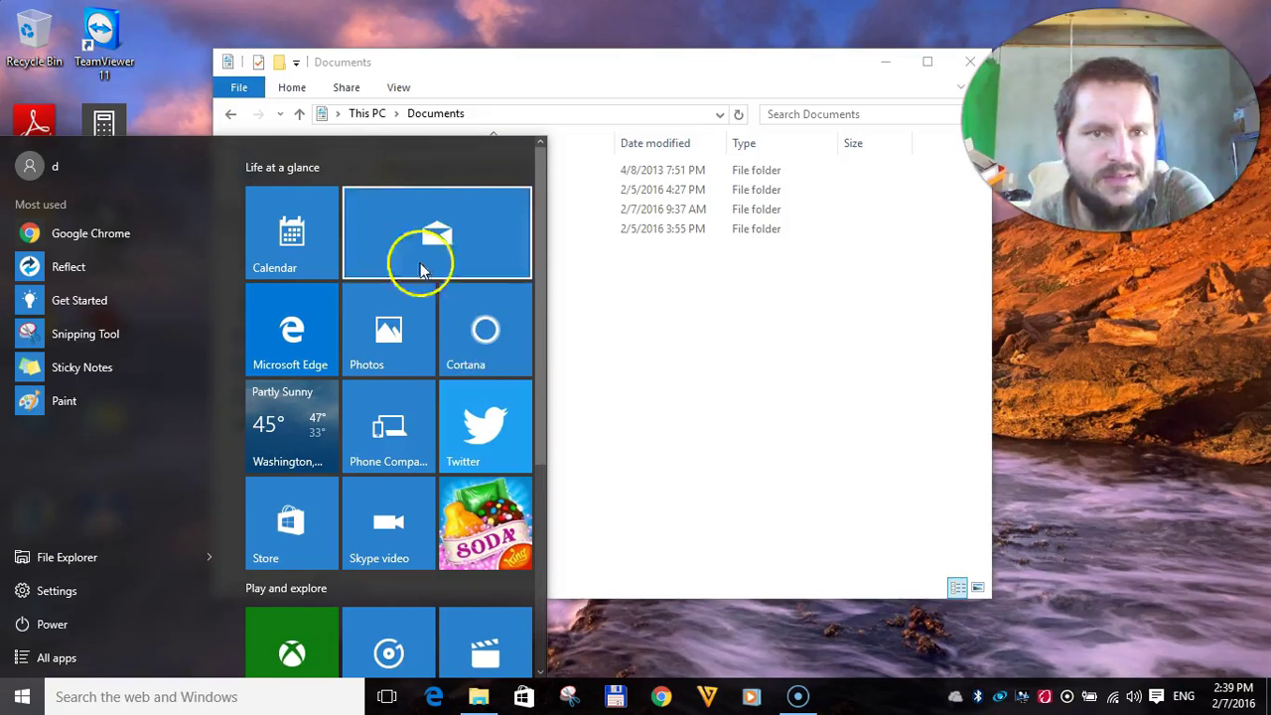
{"action": "scroll", "coordinate": [392, 365], "scroll_direction": "down", "scroll_amount": 3}
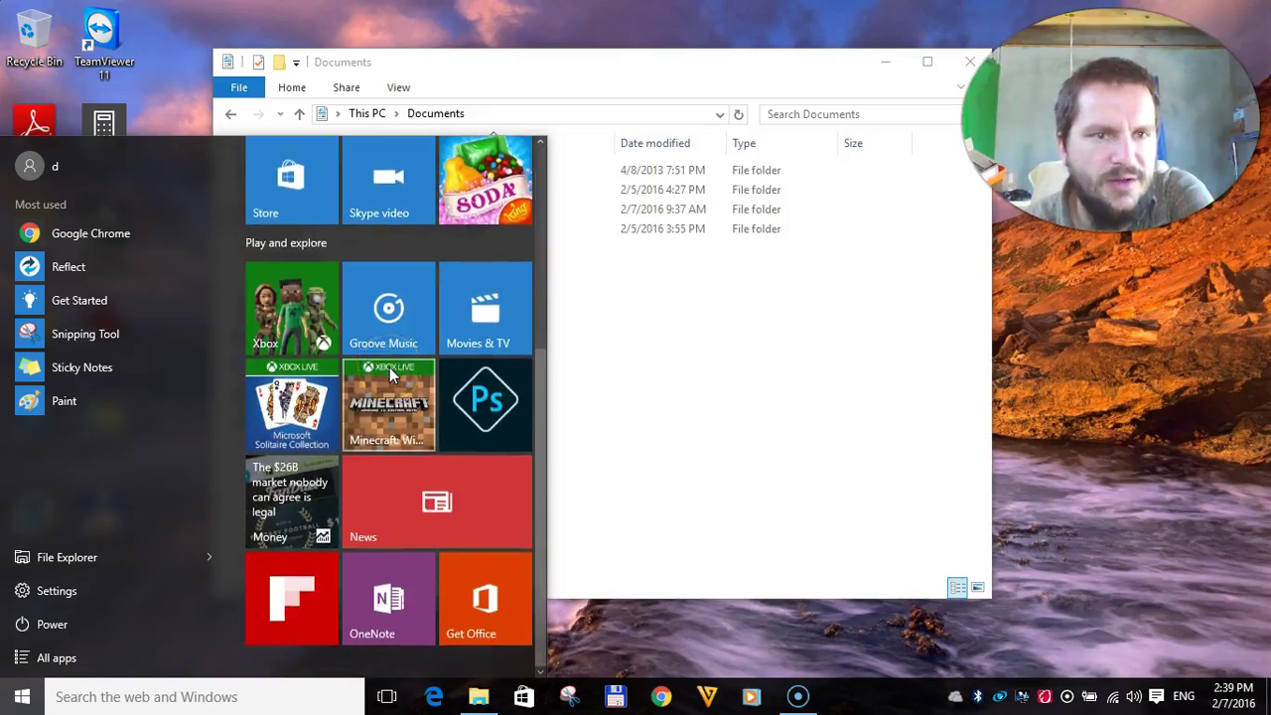
{"action": "scroll", "coordinate": [390, 367], "scroll_direction": "up", "scroll_amount": 3}
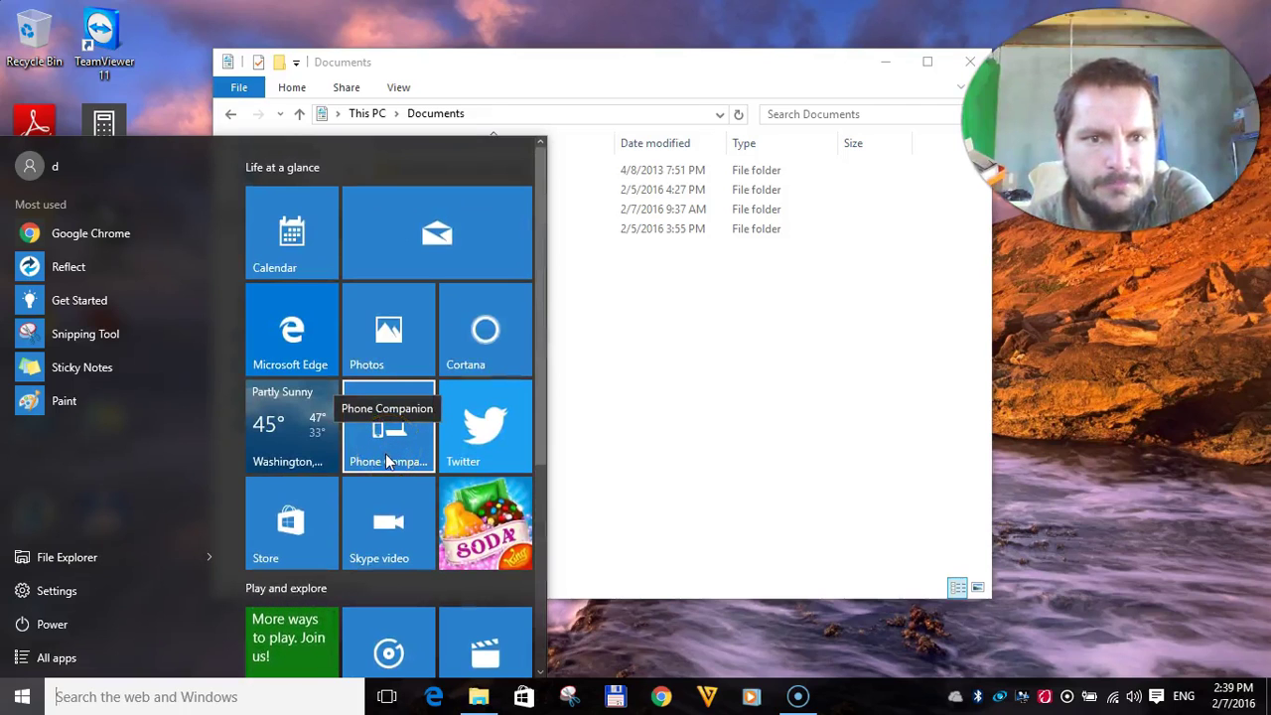
{"action": "left_click", "coordinate": [405, 361]}
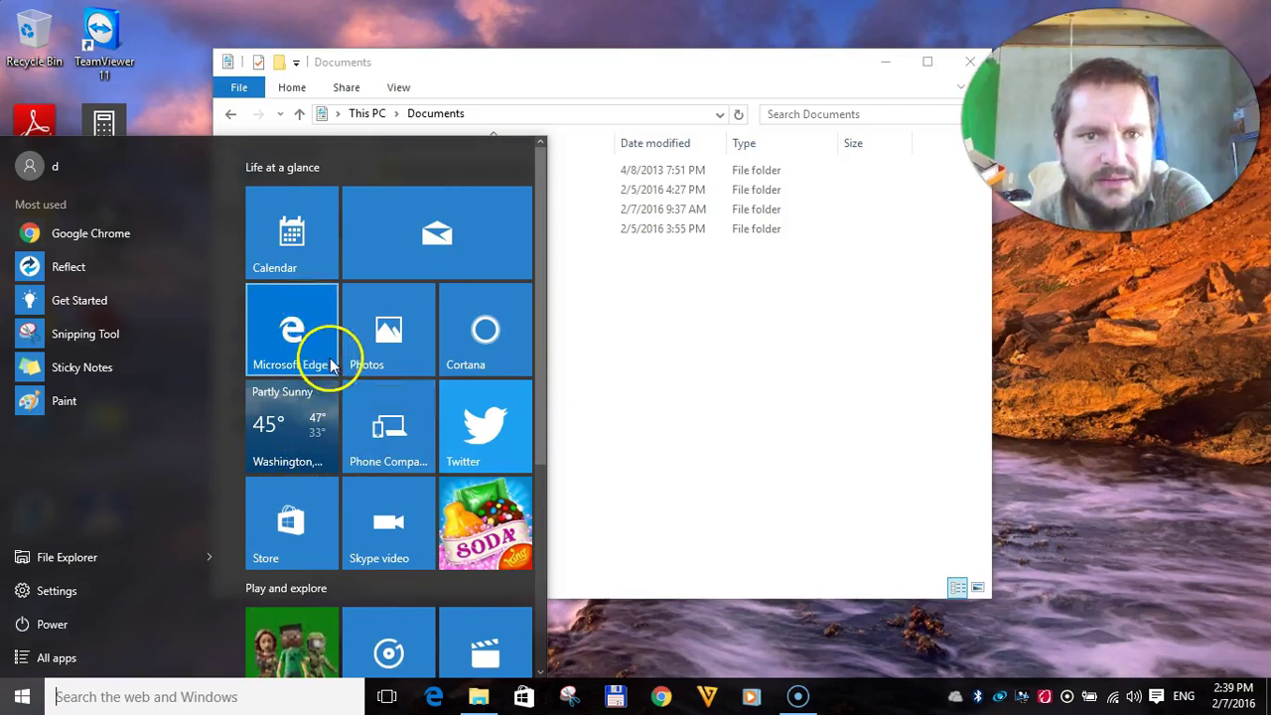
{"action": "scroll", "coordinate": [331, 364], "scroll_direction": "down", "scroll_amount": 3}
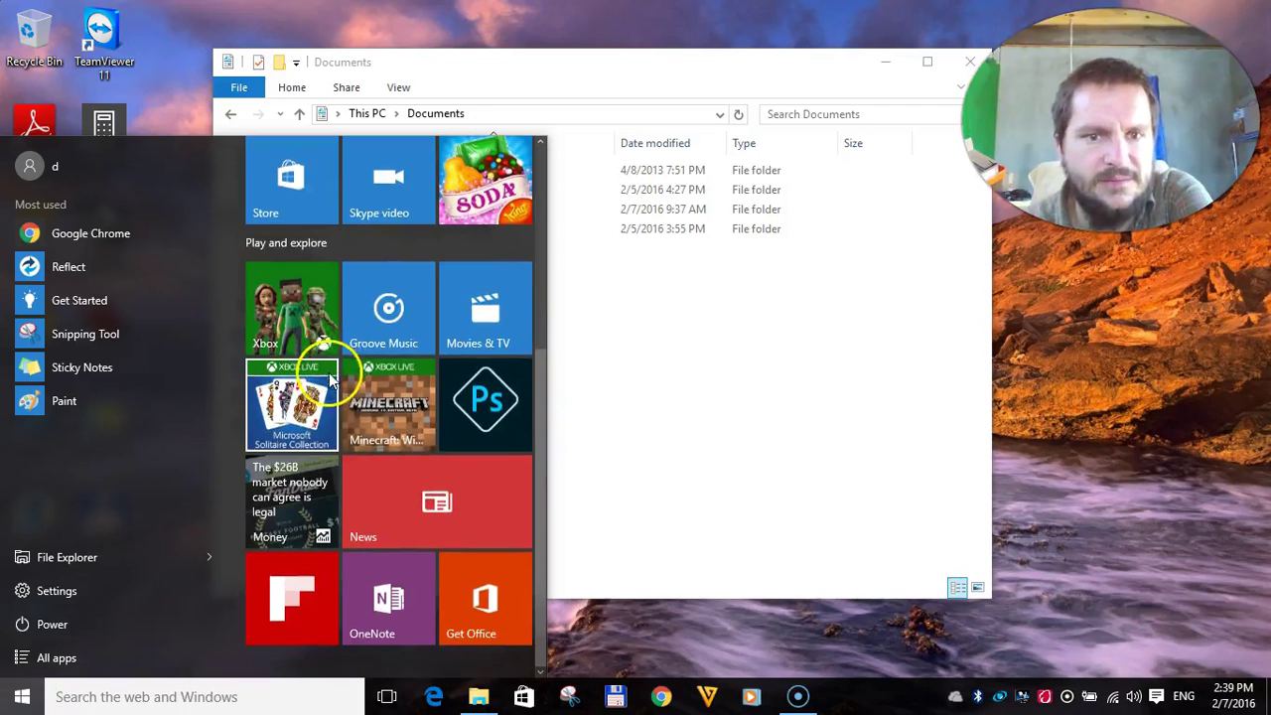
View the computer's basic System information in an enlarged window and close it
{"action": "right_click", "coordinate": [20, 700]}
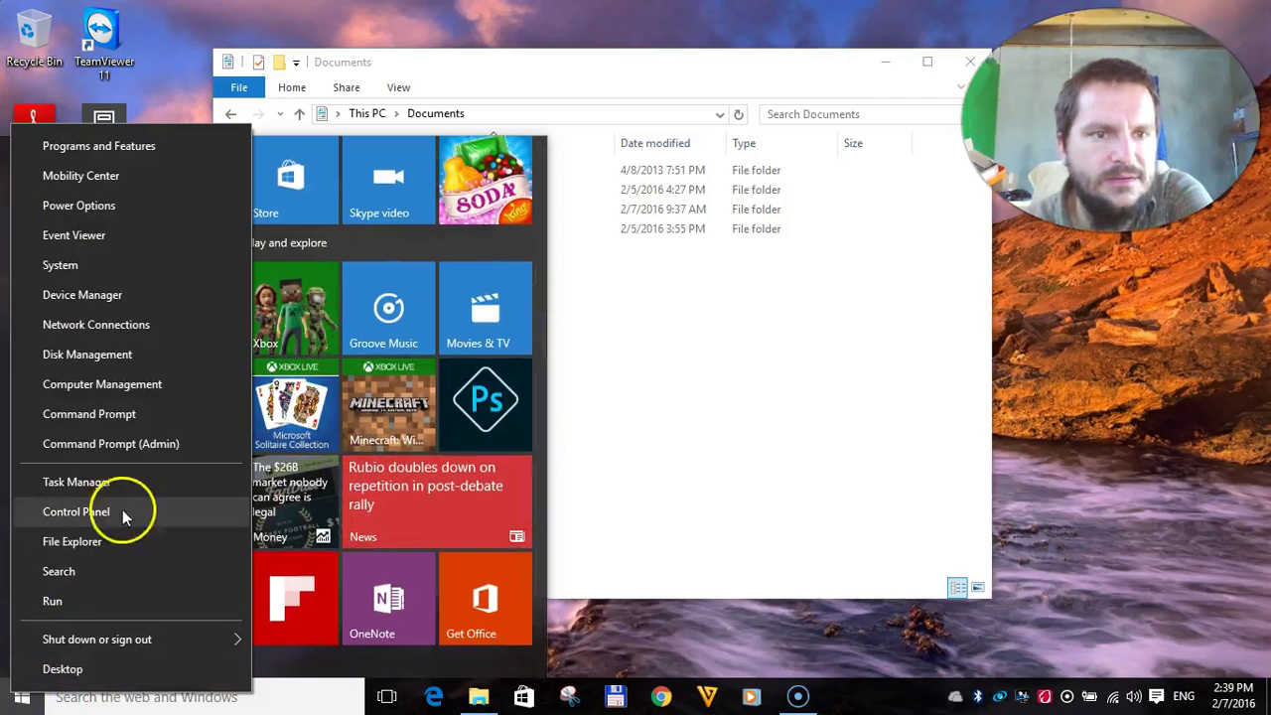
{"action": "key", "text": "super+Pause"}
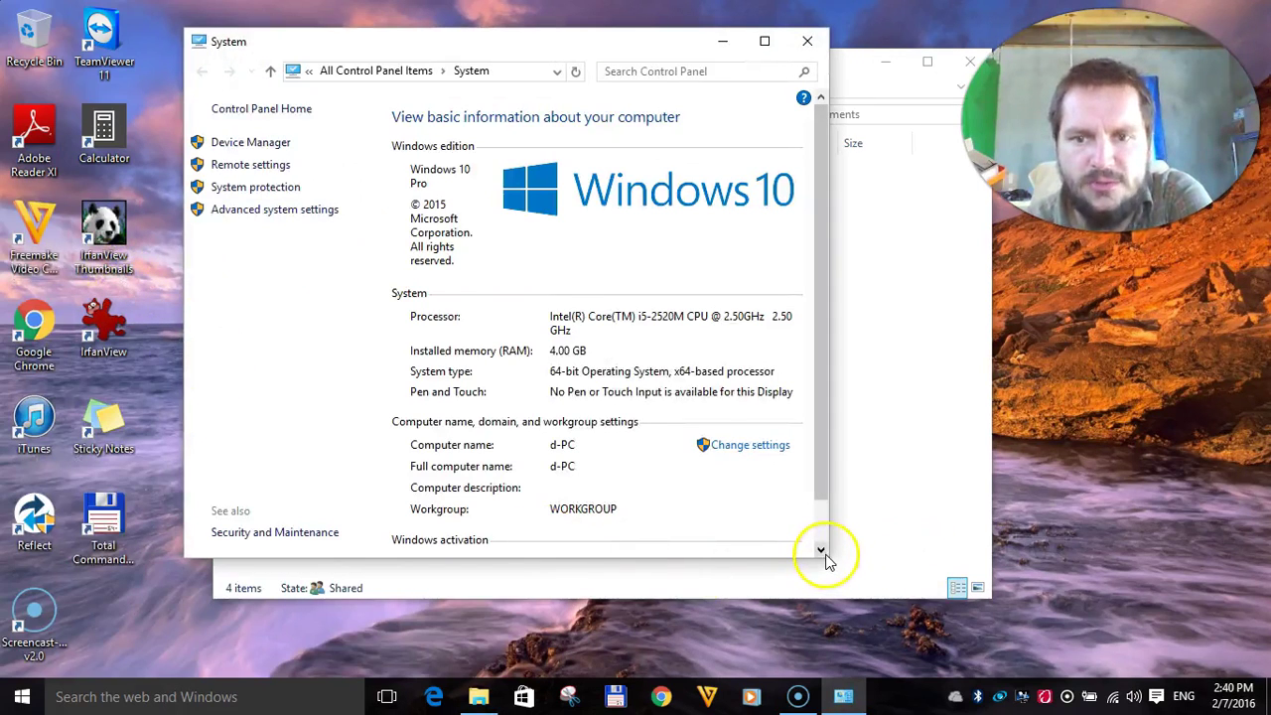
{"action": "left_click_drag", "start_coordinate": [830, 562], "coordinate": [955, 678]}
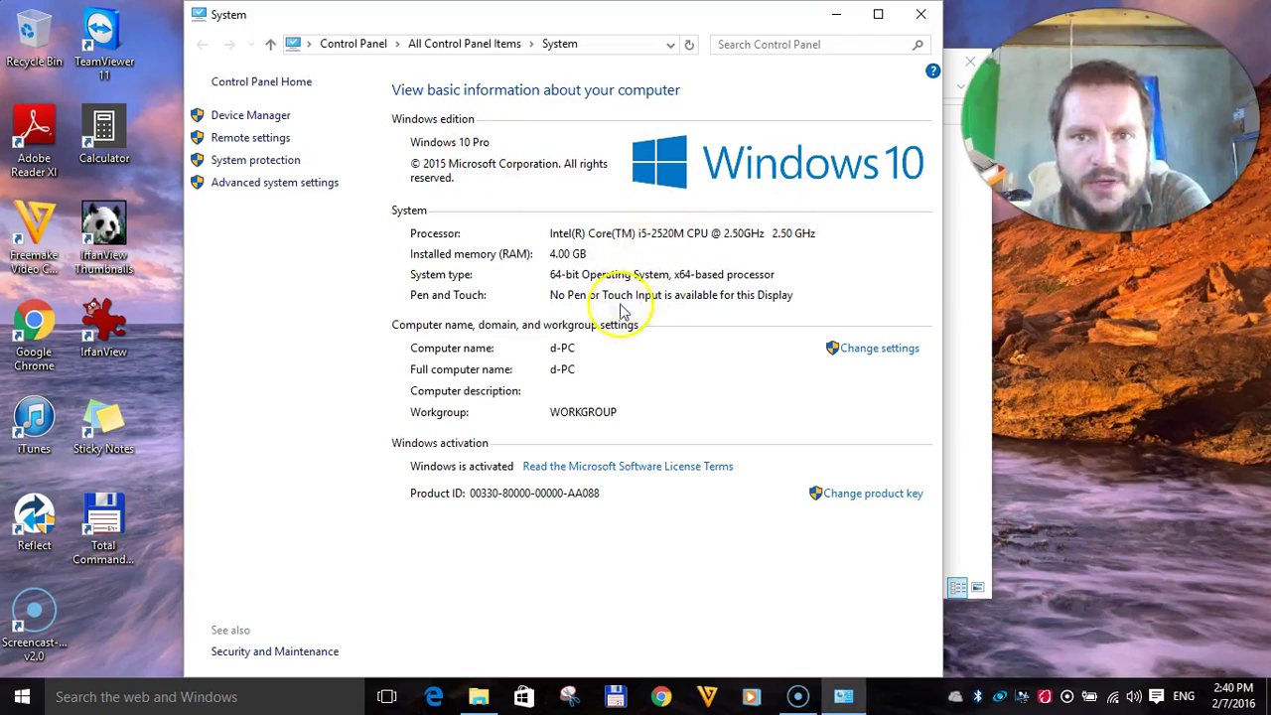
{"action": "left_click", "coordinate": [922, 14]}
Open Disk Management from the Windows power-user tools
{"action": "left_click", "coordinate": [22, 697]}
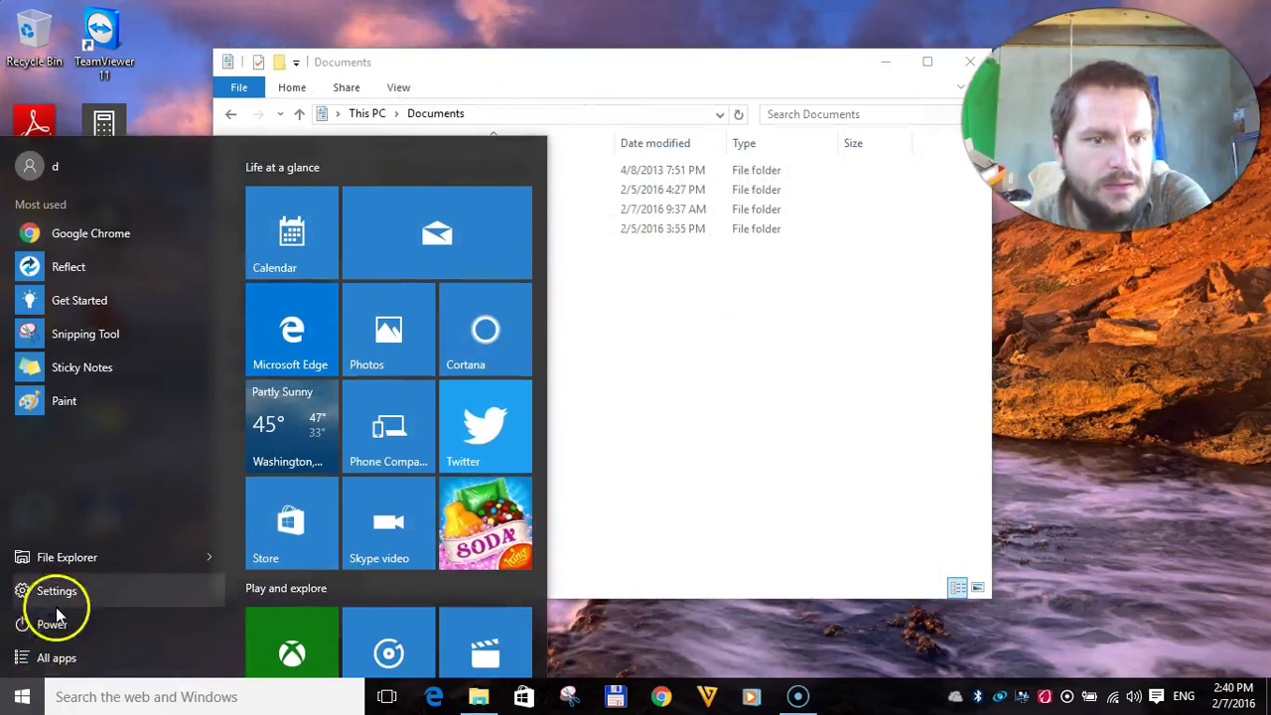
{"action": "right_click", "coordinate": [22, 697]}
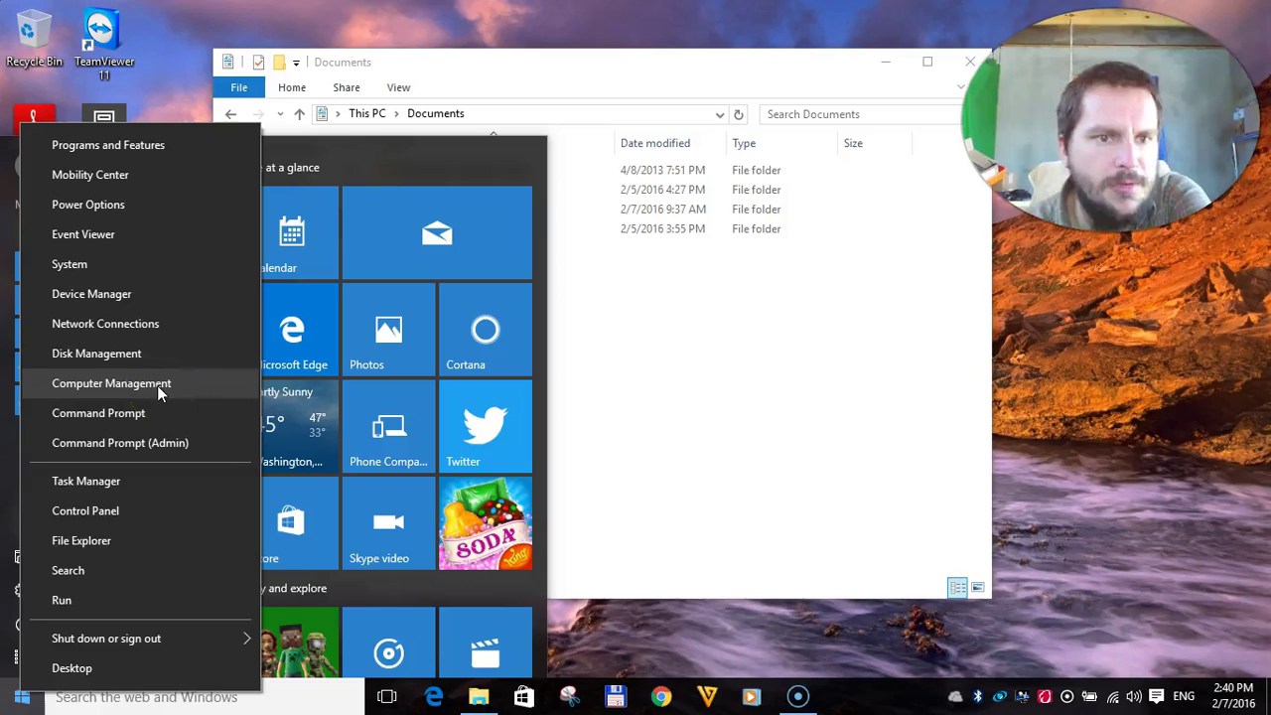
{"action": "left_click", "coordinate": [155, 354]}
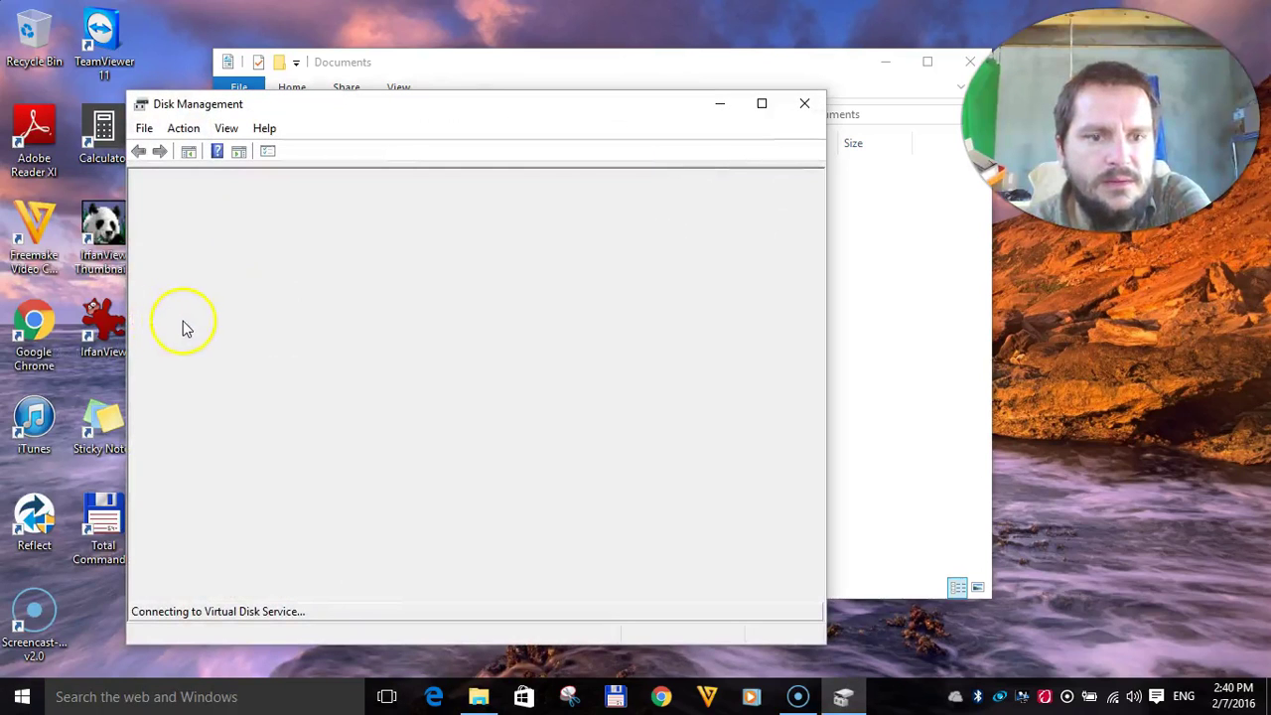
Pin Sticky Notes to the taskbar from the list of most used apps
{"action": "left_click", "coordinate": [21, 699]}
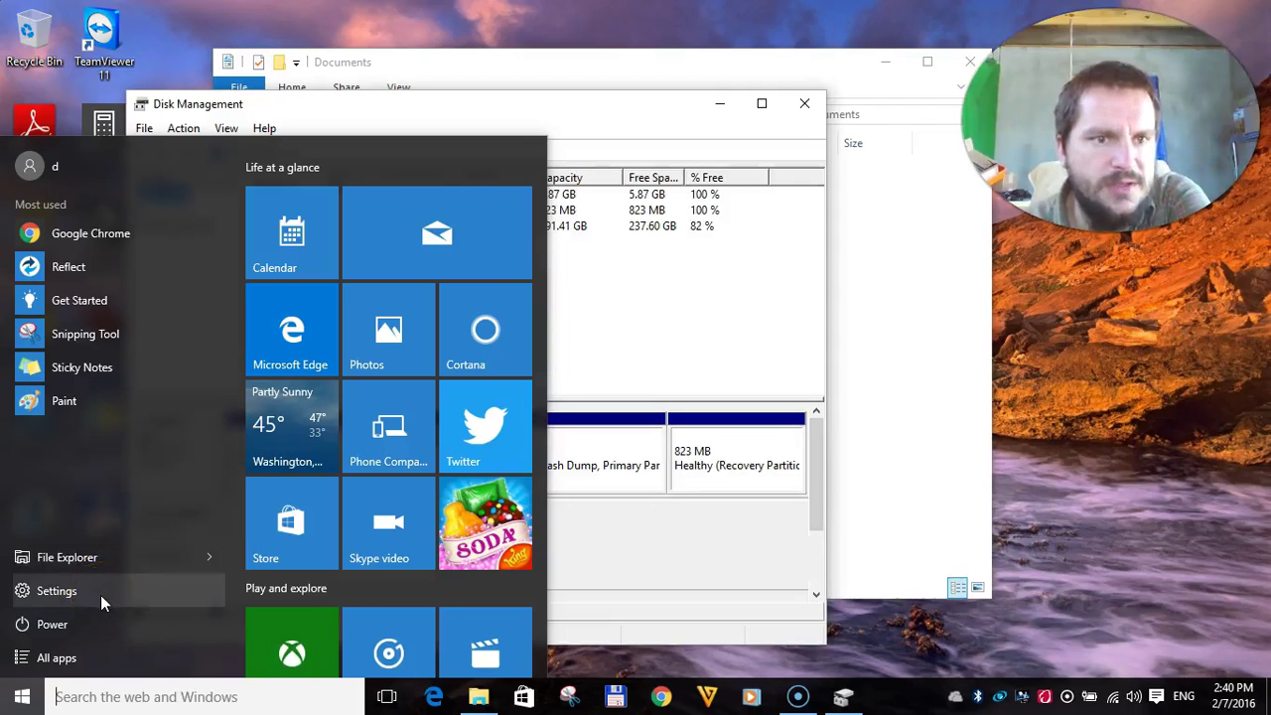
{"action": "right_click", "coordinate": [96, 374]}
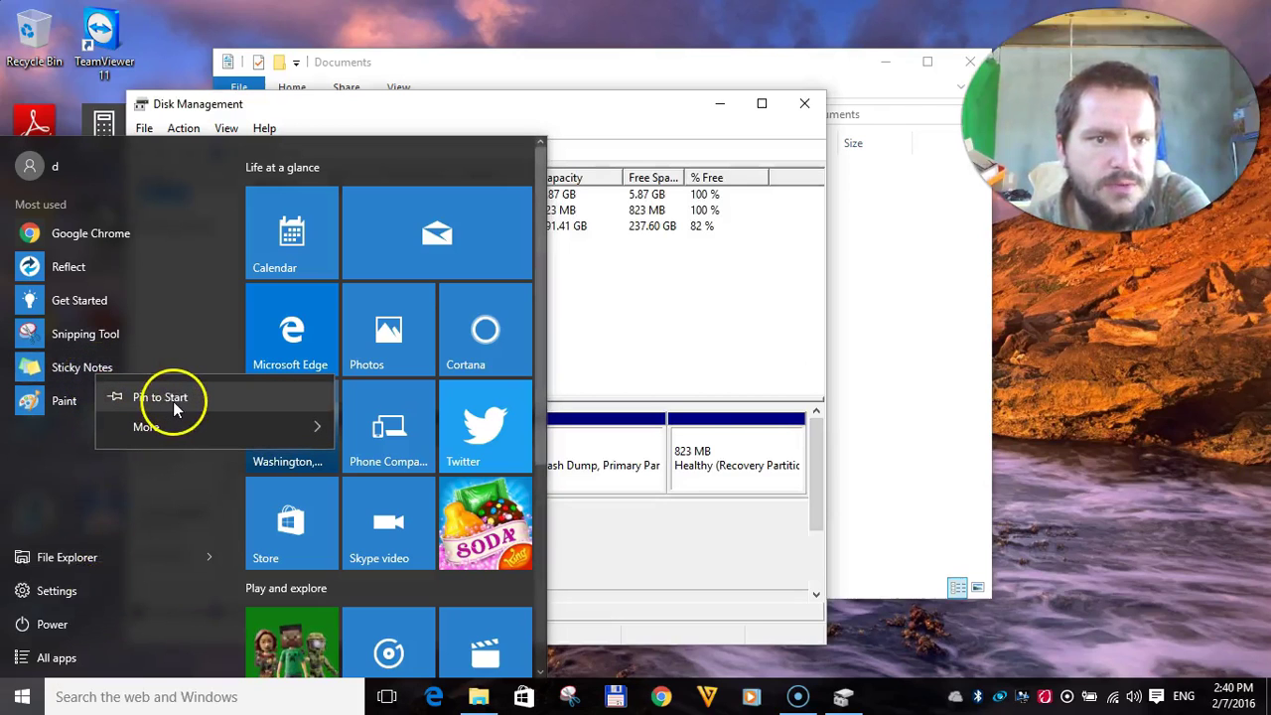
{"action": "mouse_move", "coordinate": [172, 426]}
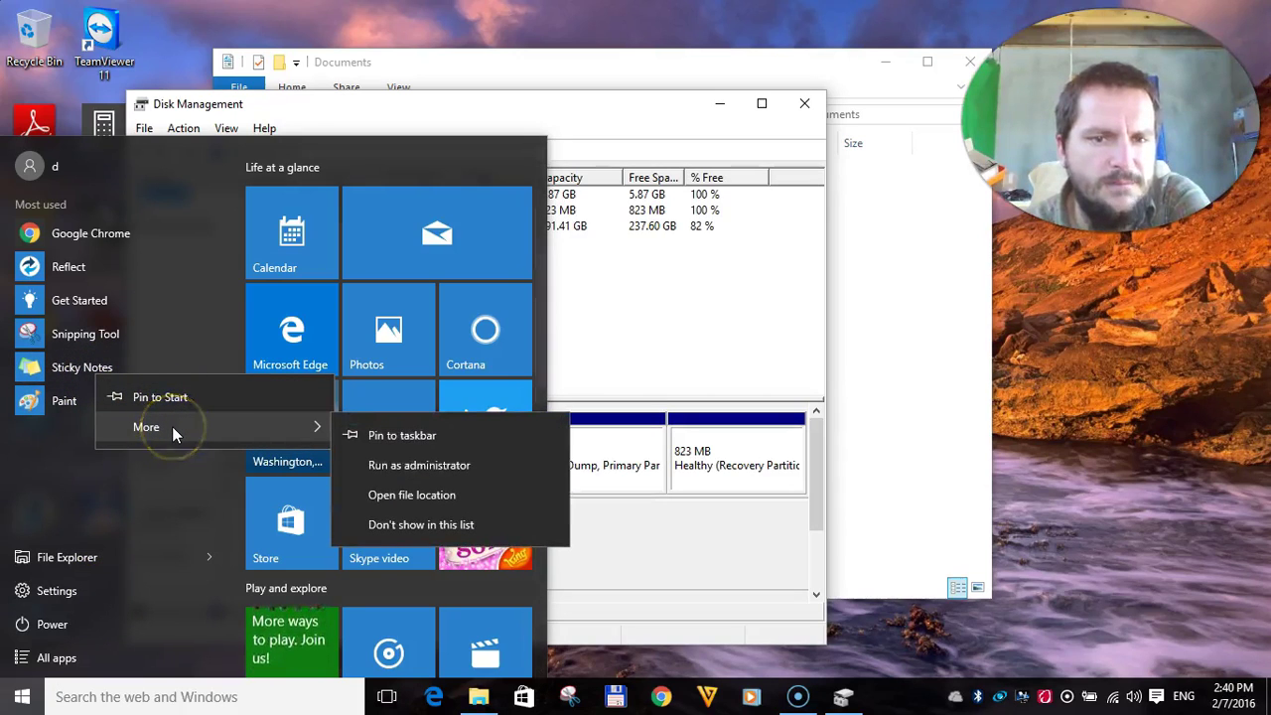
{"action": "left_click", "coordinate": [414, 439]}
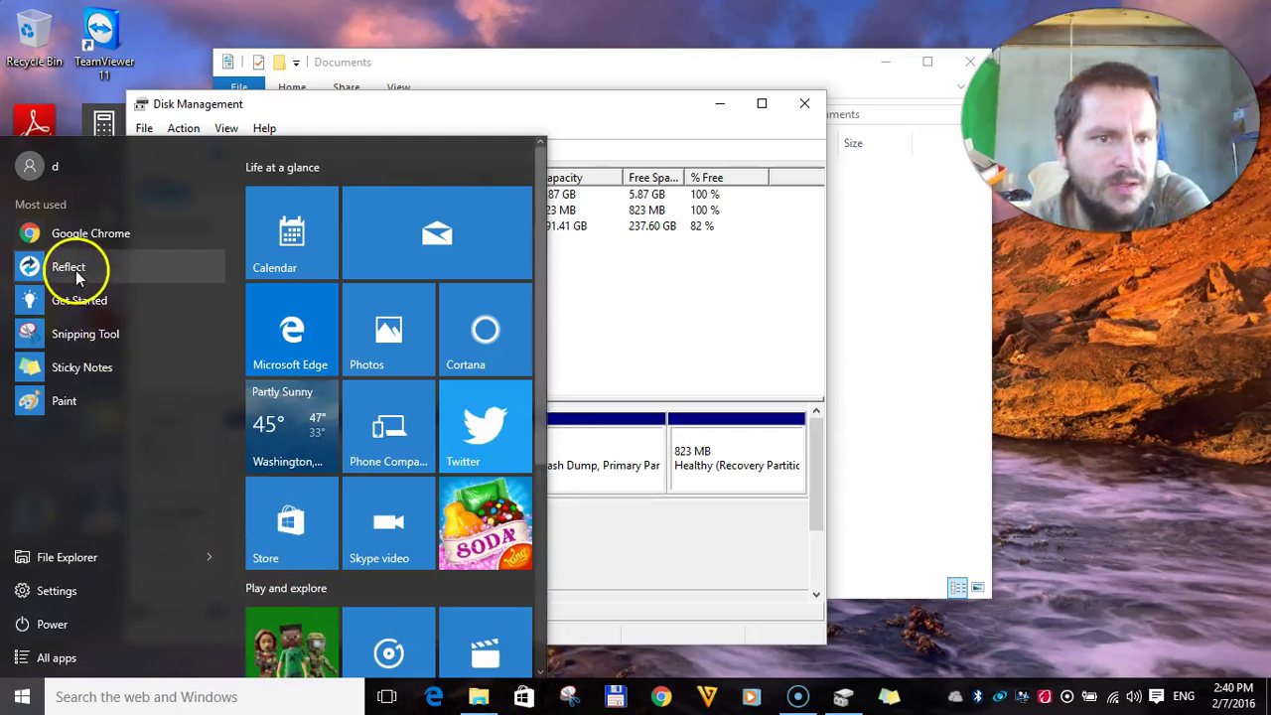
Open Windows Settings in a repositioned window and bring Disk Management back to the front with no partition selected
{"action": "left_click", "coordinate": [60, 591]}
{"action": "left_click_drag", "start_coordinate": [795, 29], "coordinate": [646, 69]}
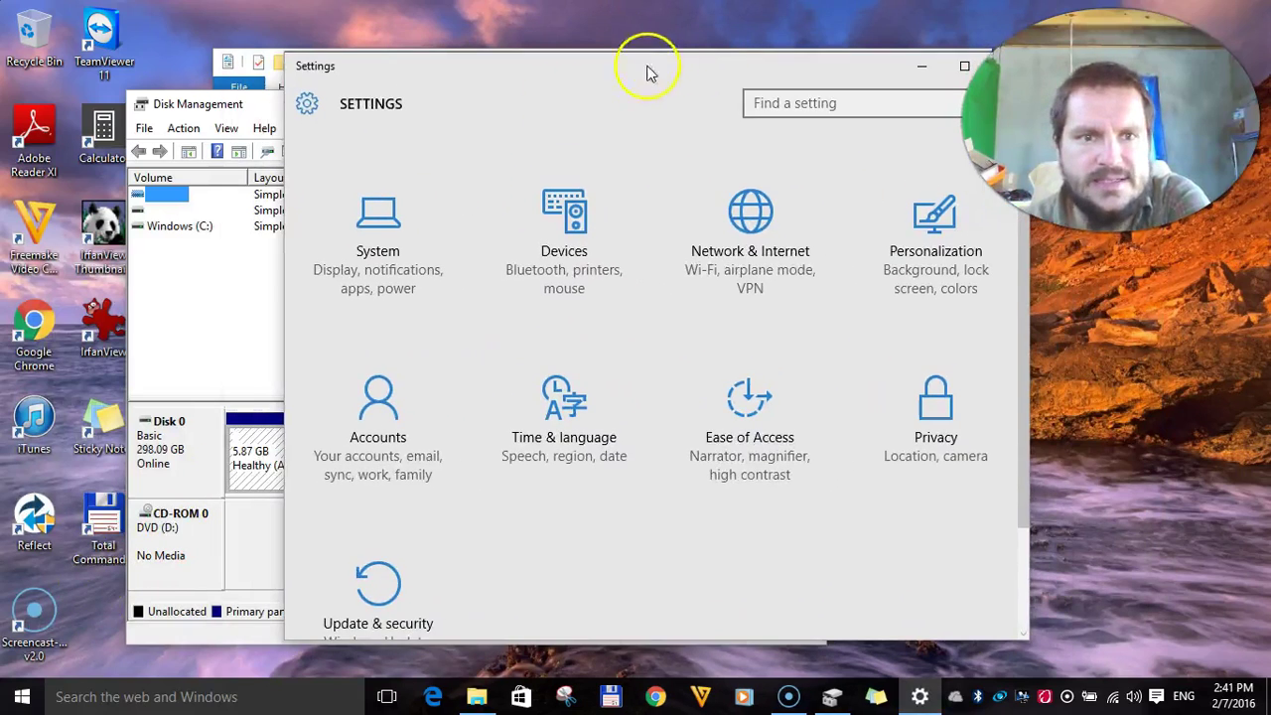
{"action": "left_click", "coordinate": [244, 103]}
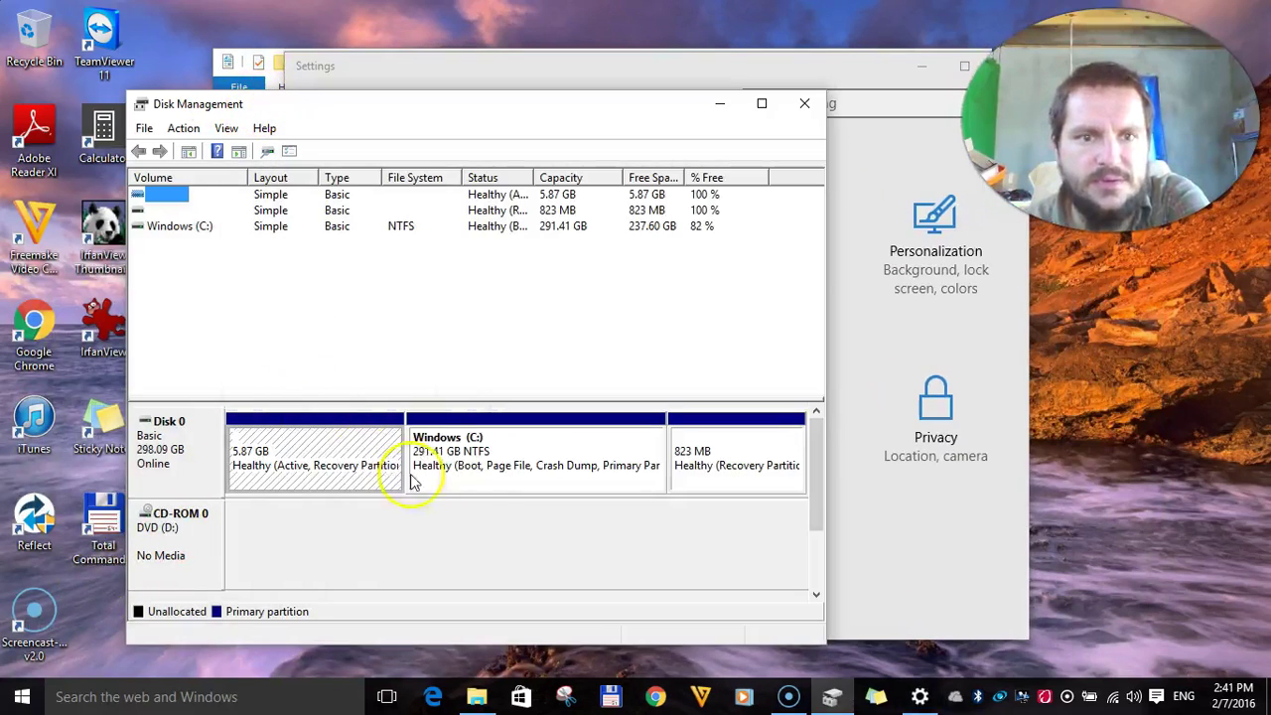
{"action": "left_click", "coordinate": [483, 548]}
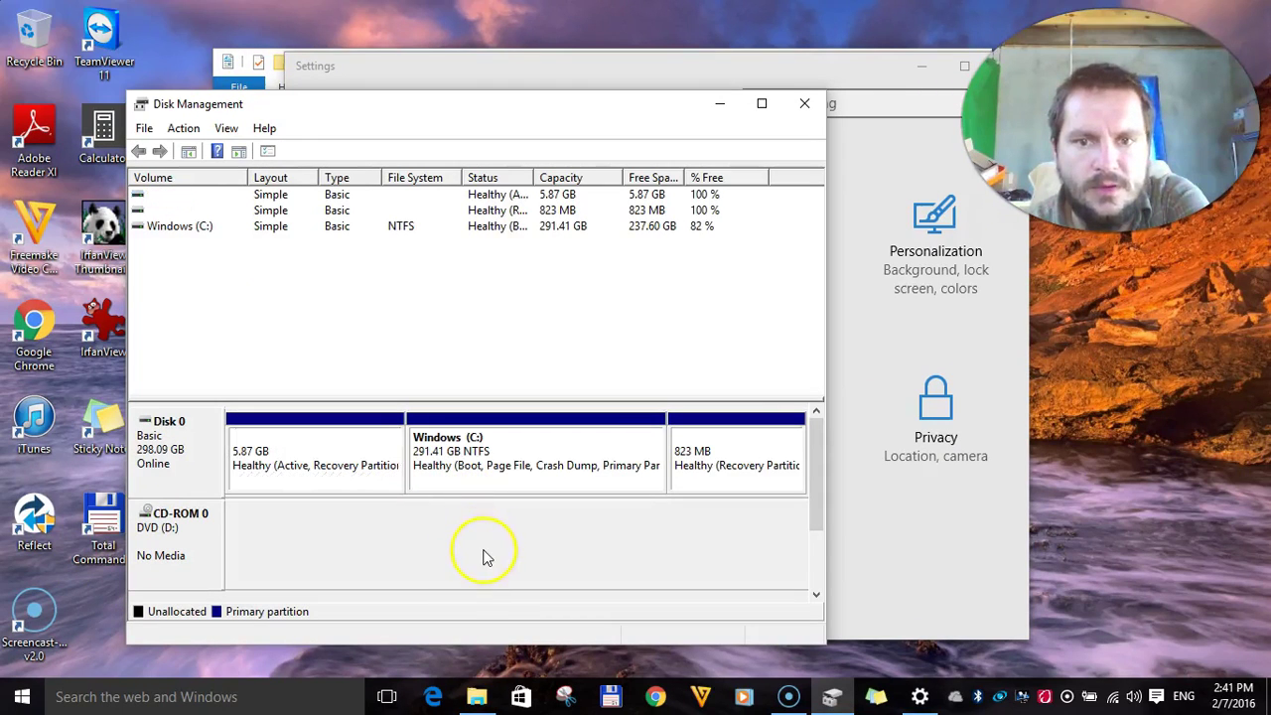
Check the CD-ROM drive at the end of the Disk Management disk list and close Disk Management
{"action": "left_click", "coordinate": [816, 558]}
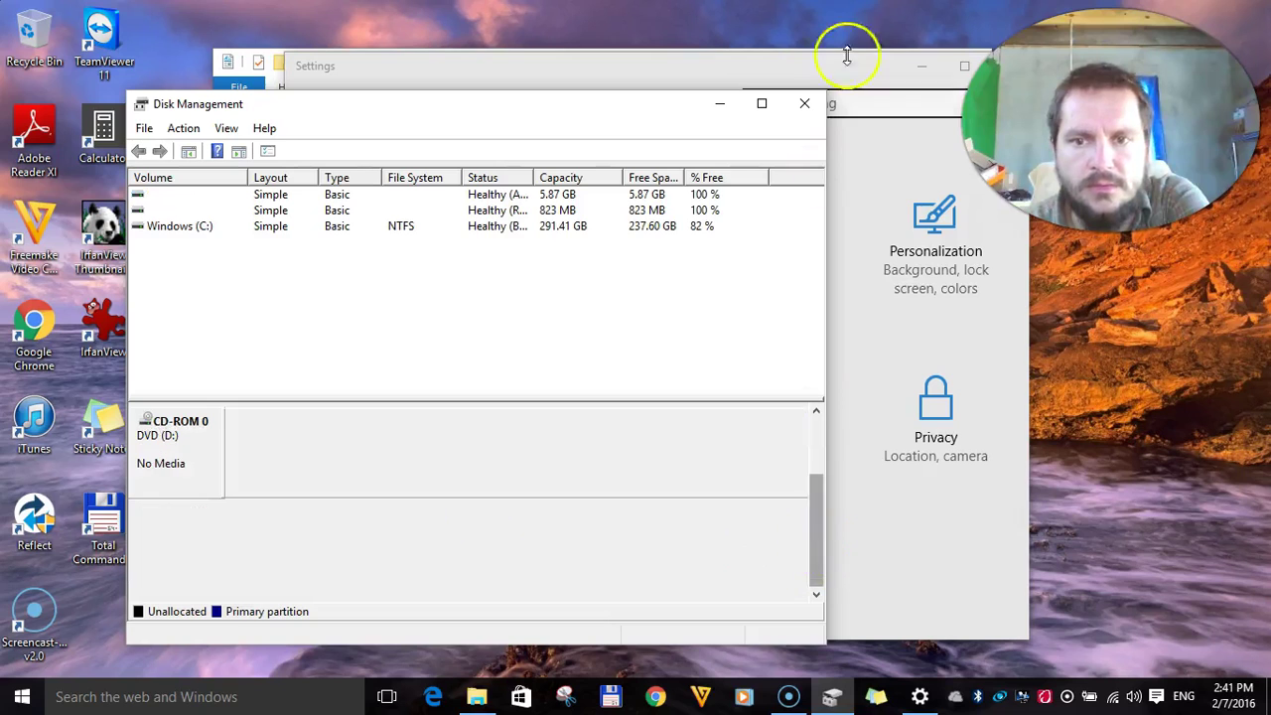
{"action": "left_click", "coordinate": [804, 104]}
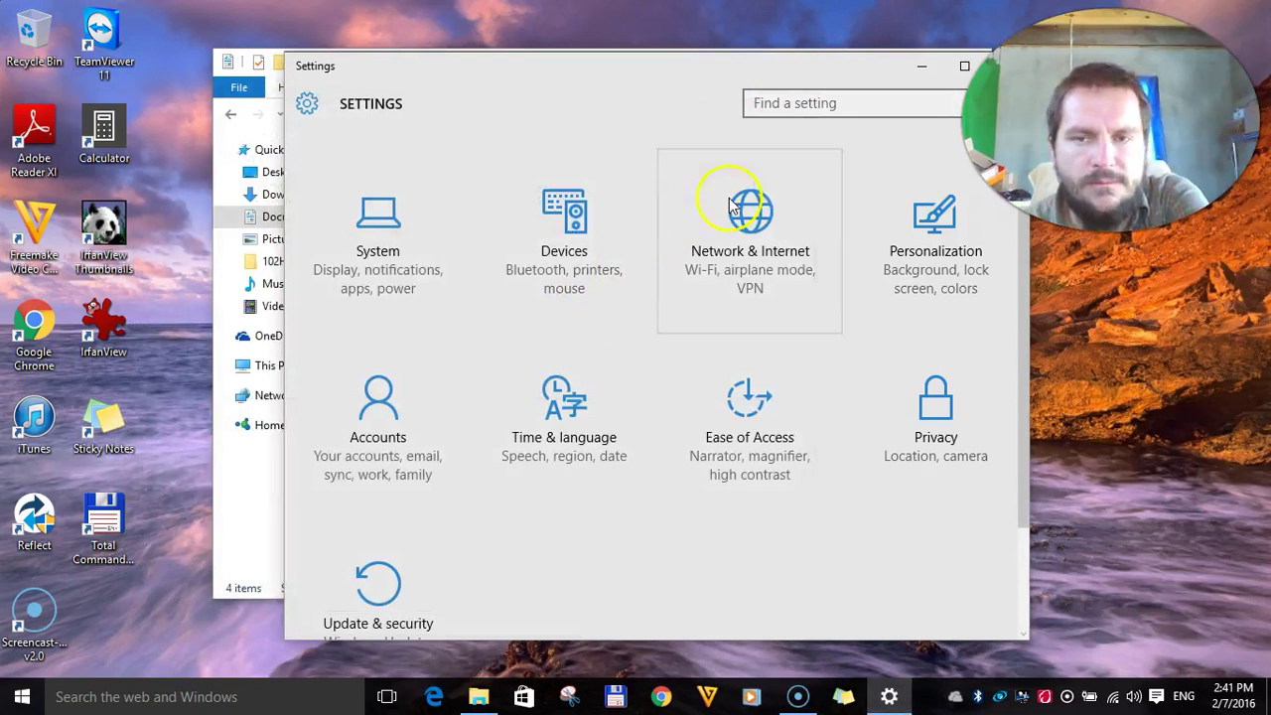
Reposition the Settings window, look through all its categories and maximize it
{"action": "left_click_drag", "start_coordinate": [652, 84], "coordinate": [561, 119]}
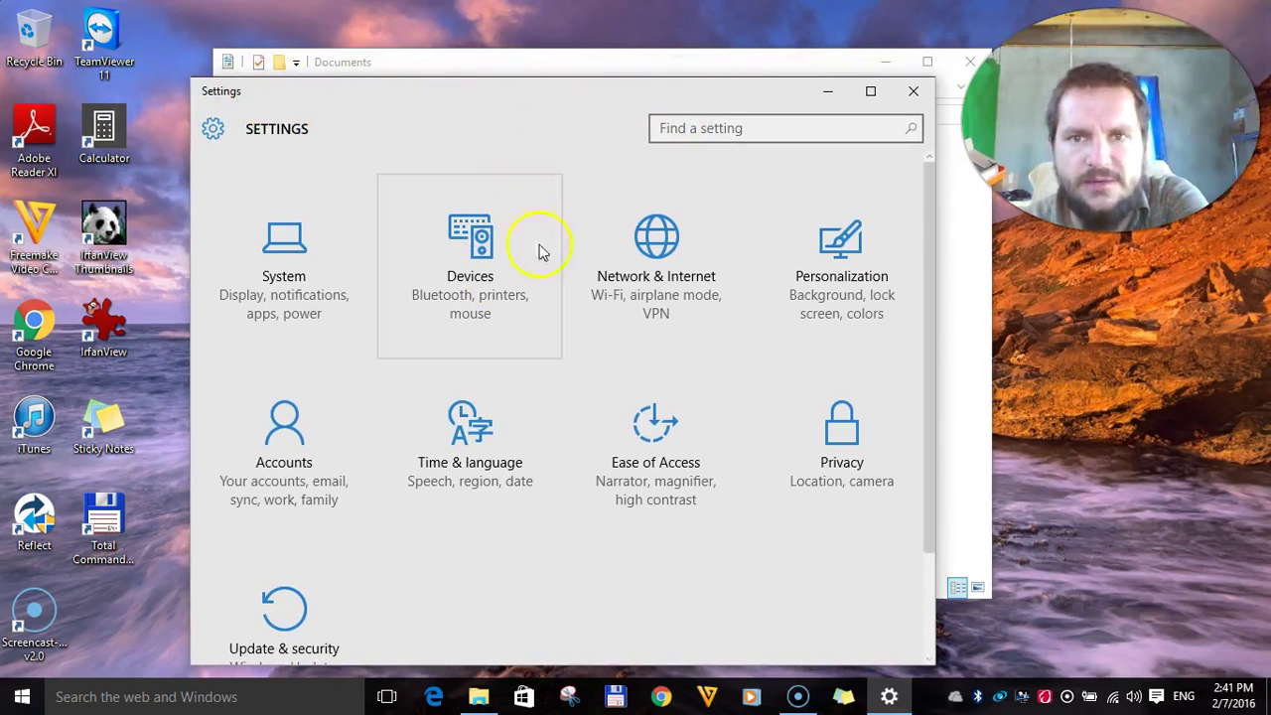
{"action": "scroll", "coordinate": [580, 368], "scroll_direction": "down", "scroll_amount": 2}
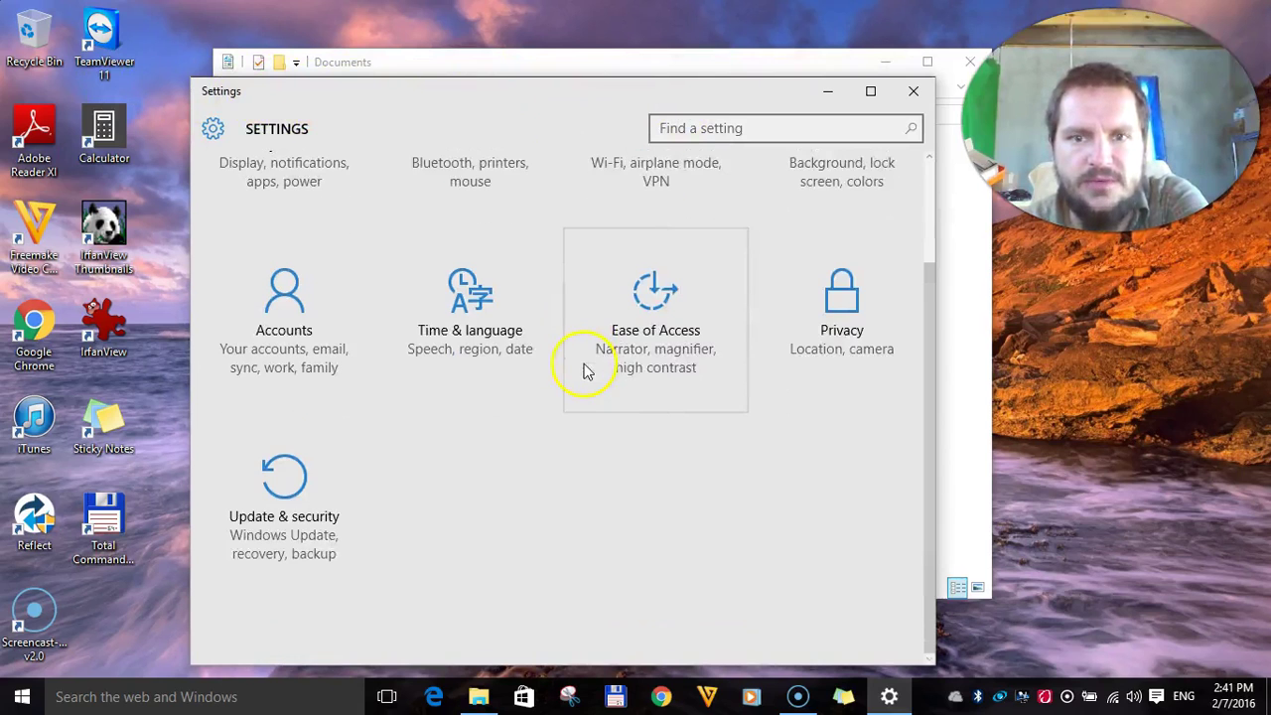
{"action": "scroll", "coordinate": [615, 432], "scroll_direction": "up", "scroll_amount": 2}
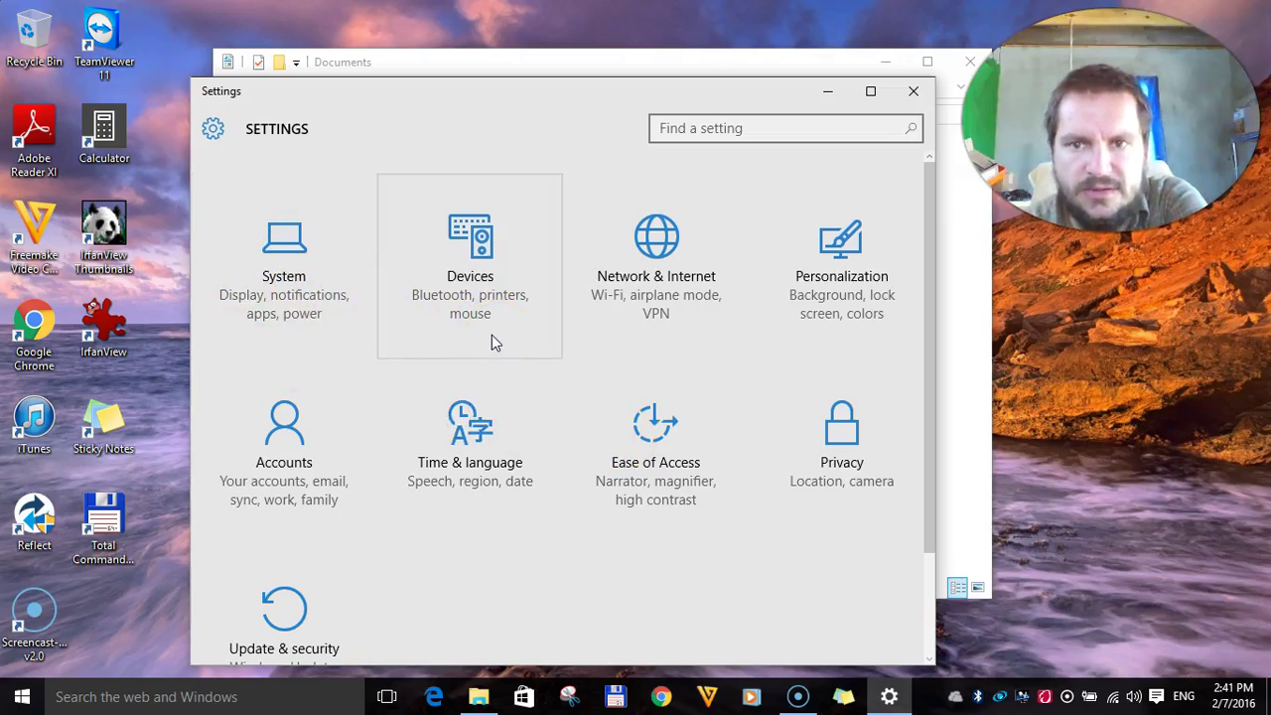
{"action": "left_click", "coordinate": [870, 91]}
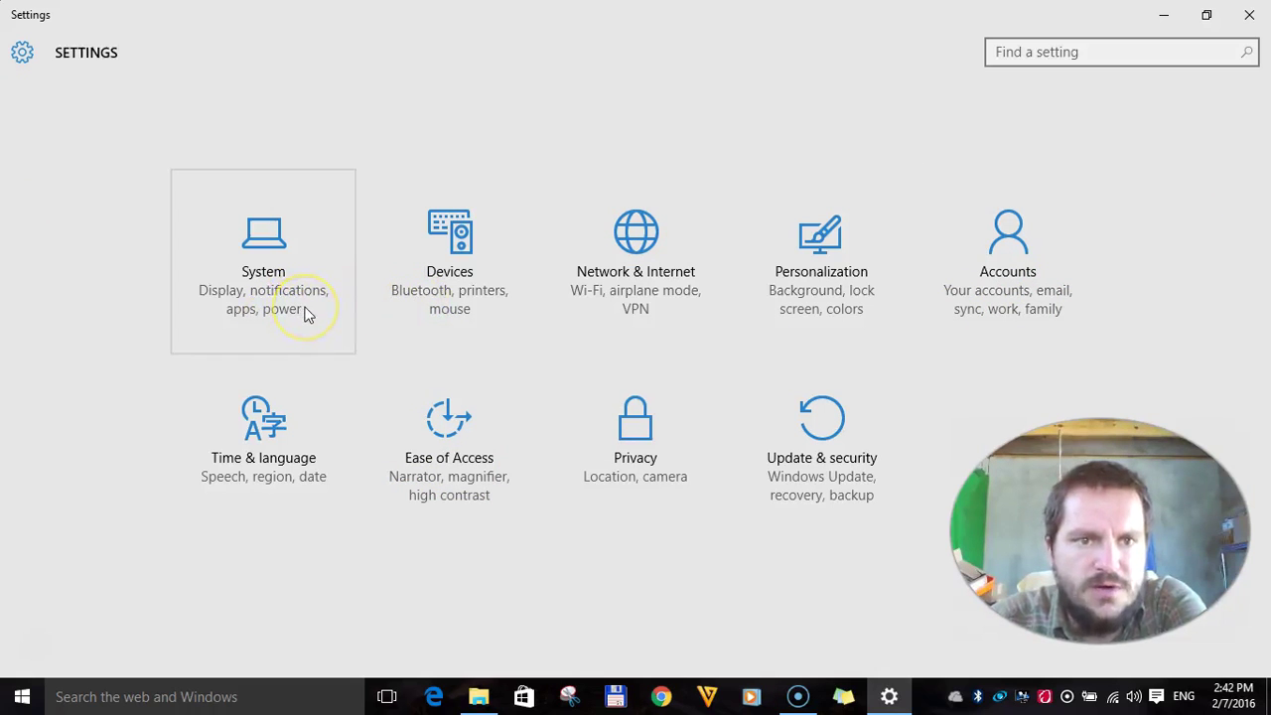
Review the Printers & scanners page of the Devices settings and return to the Settings overview
{"action": "left_click", "coordinate": [488, 327]}
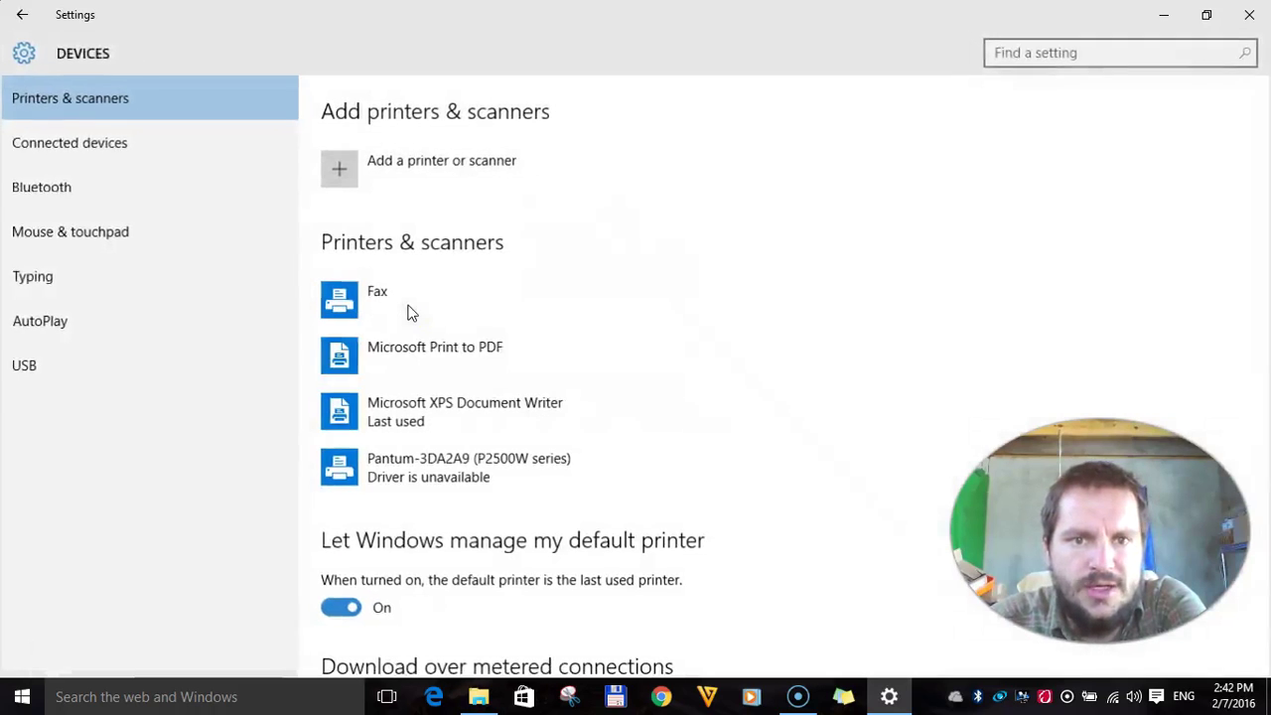
{"action": "left_click", "coordinate": [630, 369]}
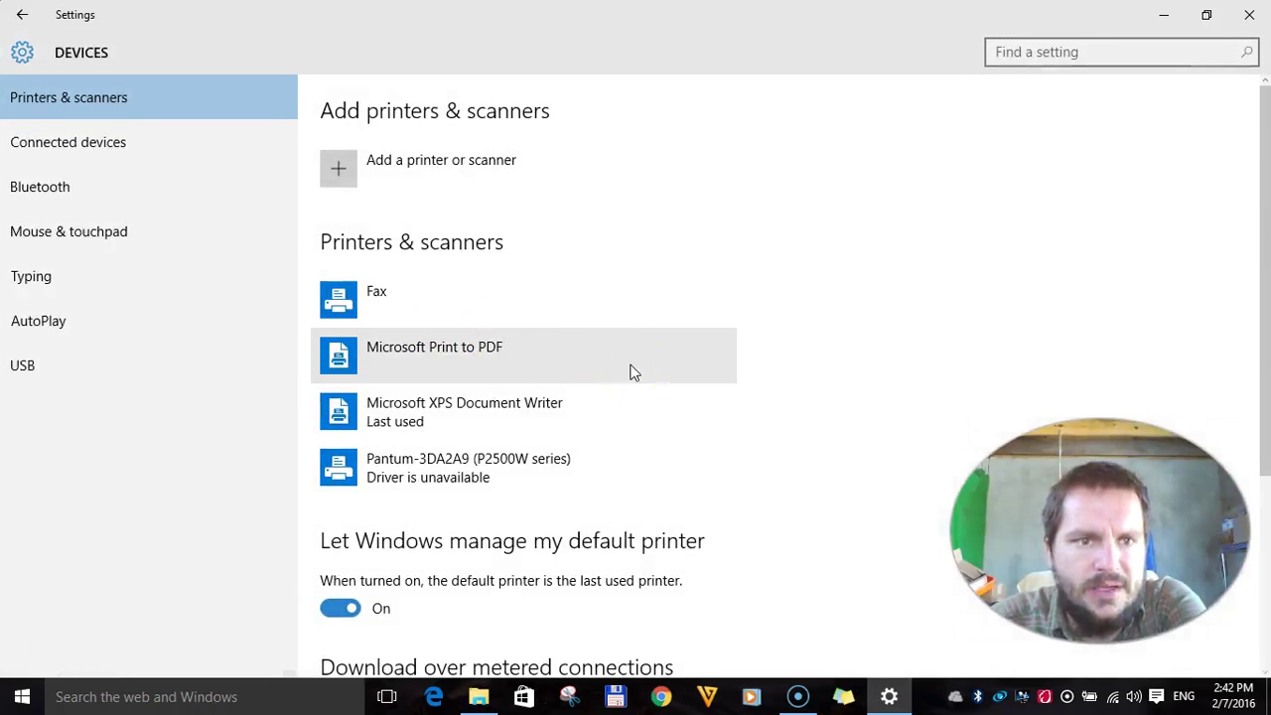
{"action": "scroll", "coordinate": [630, 368], "scroll_direction": "down", "scroll_amount": 3}
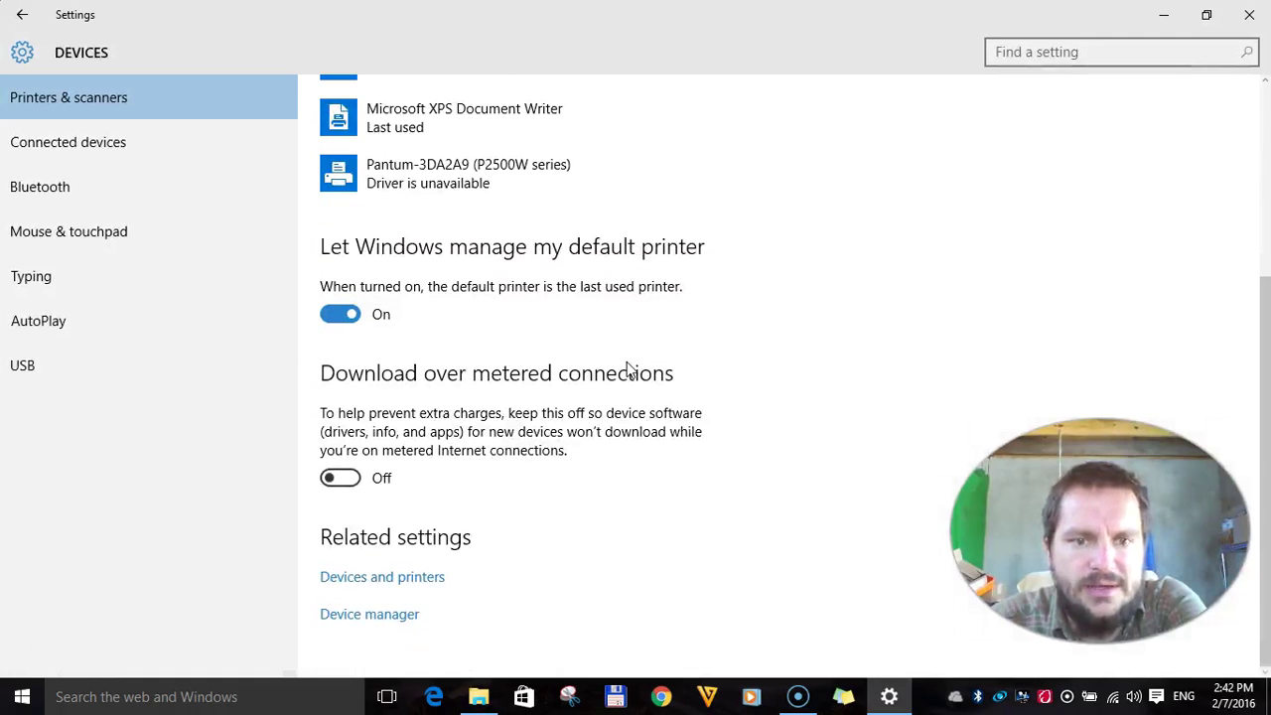
{"action": "scroll", "coordinate": [602, 488], "scroll_direction": "up", "scroll_amount": 3}
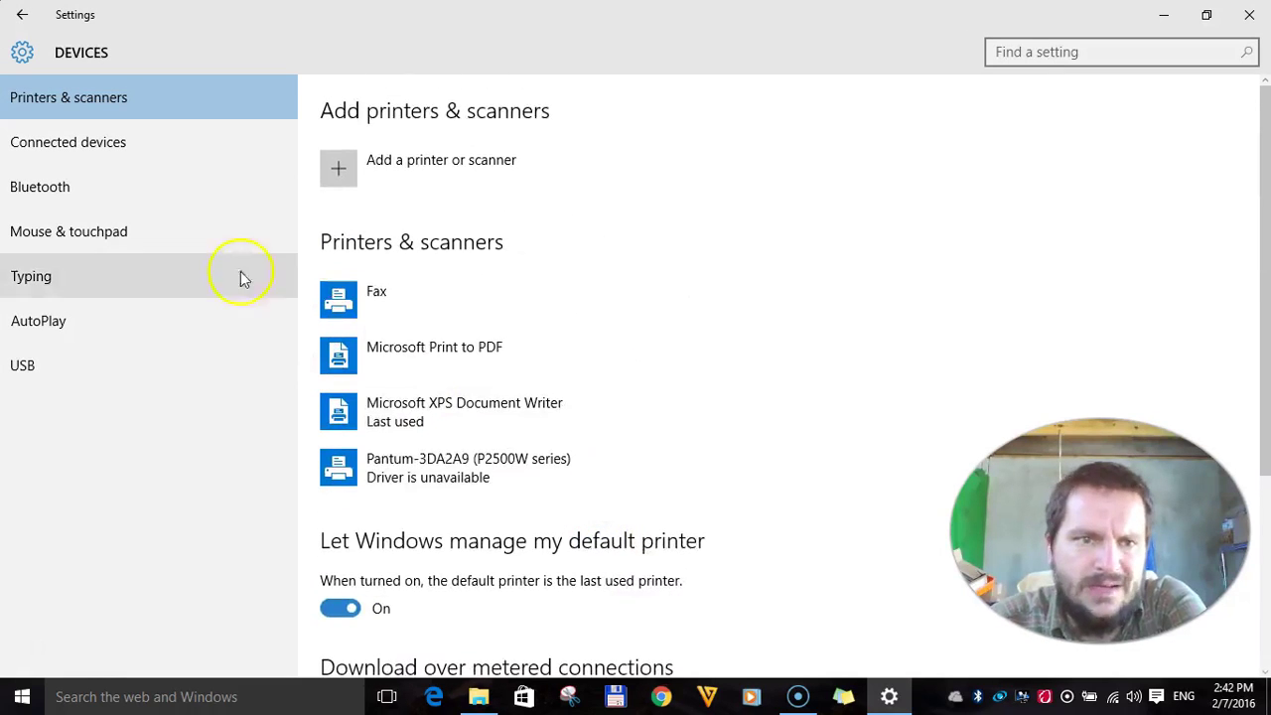
{"action": "left_click", "coordinate": [22, 15]}
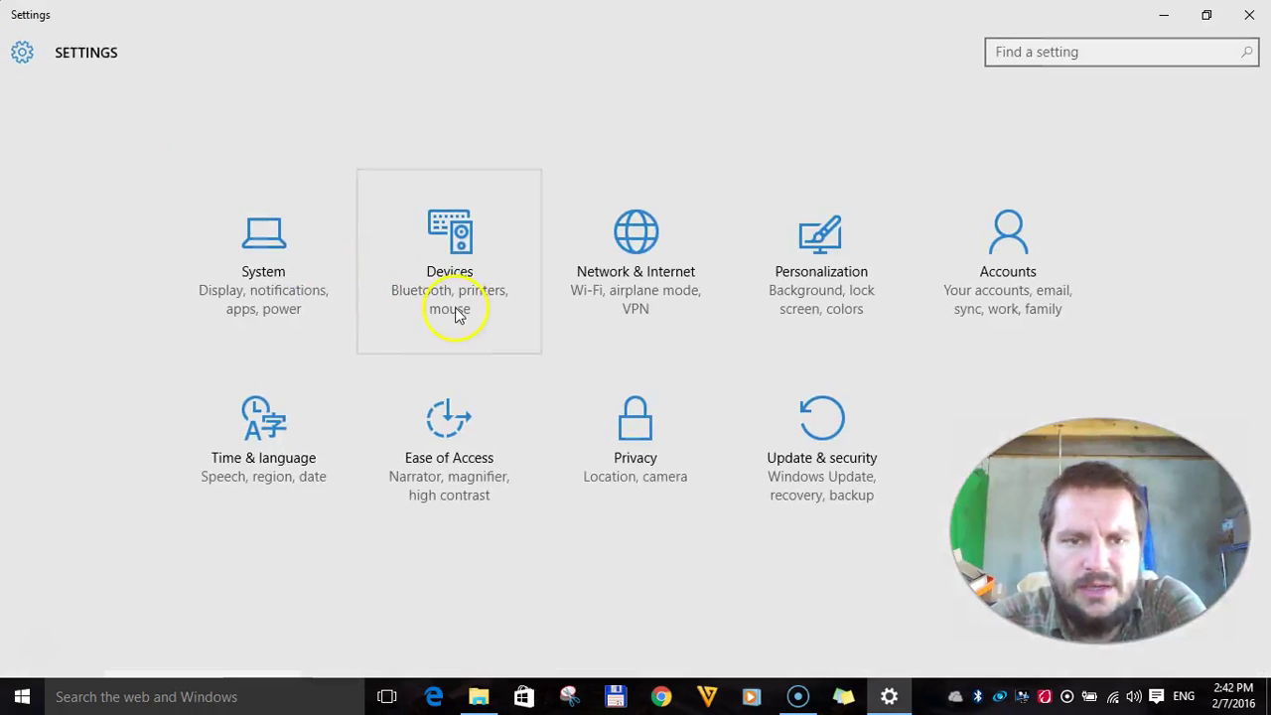
Review the Display page of the System settings and return to the Settings overview
{"action": "left_click", "coordinate": [279, 299]}
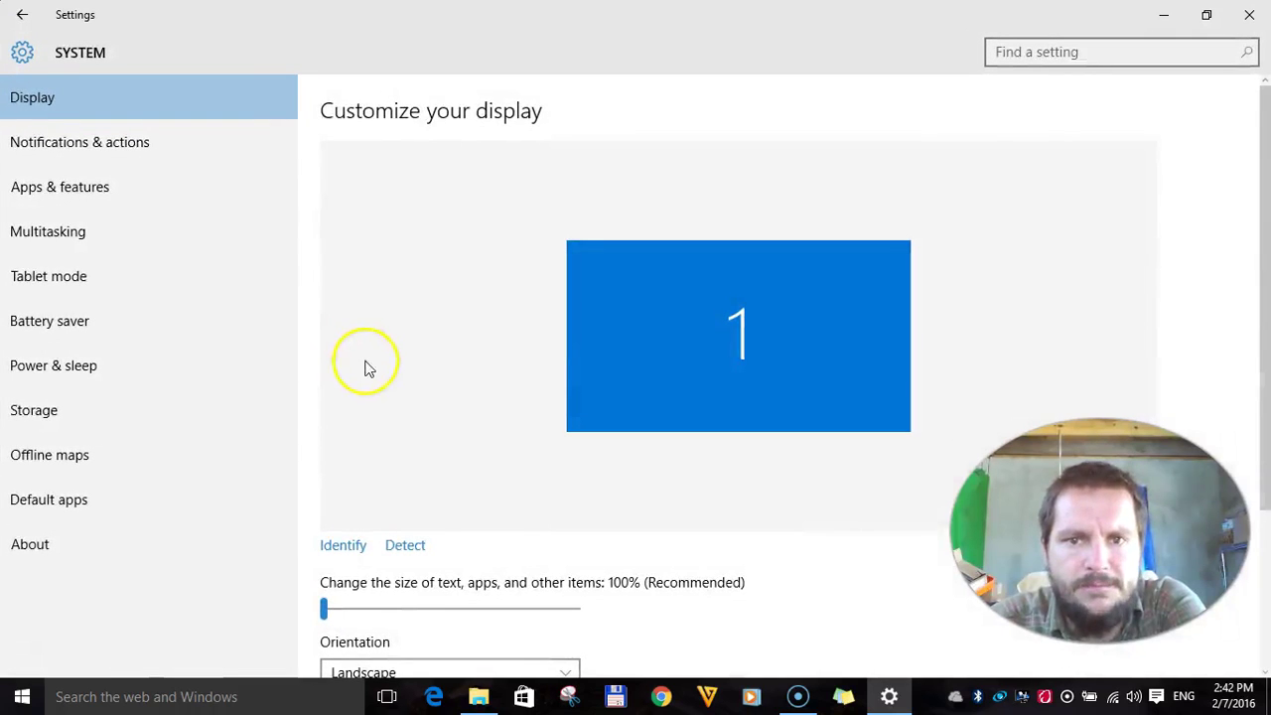
{"action": "scroll", "coordinate": [409, 367], "scroll_direction": "down", "scroll_amount": 3}
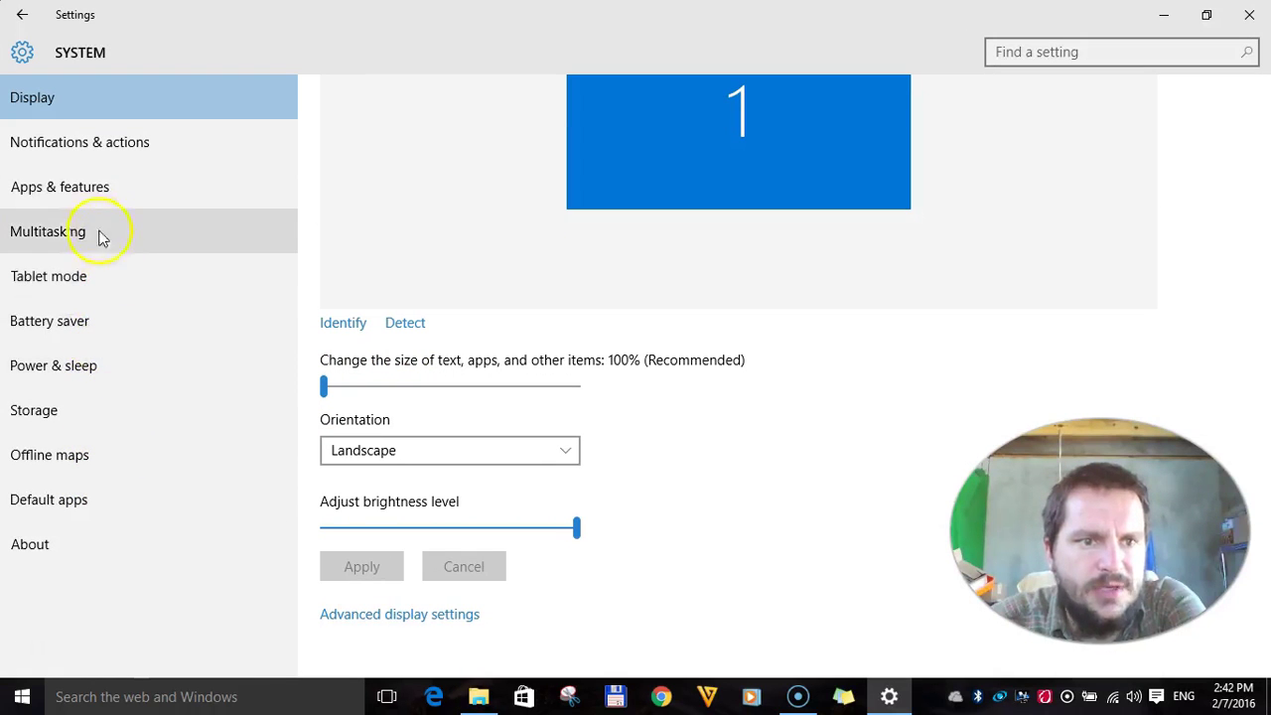
{"action": "left_click", "coordinate": [20, 14]}
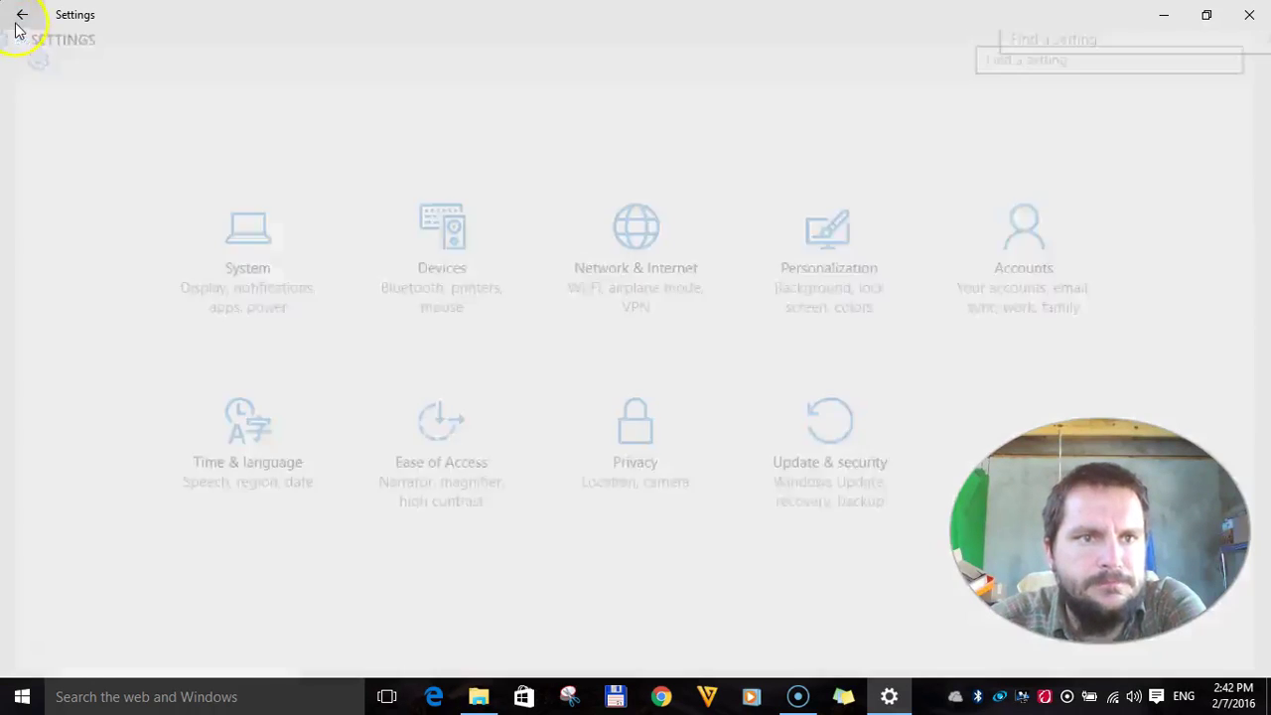
View the Wi-Fi page of the Network & Internet settings, and close Settings and the Documents window
{"action": "left_click", "coordinate": [704, 292]}
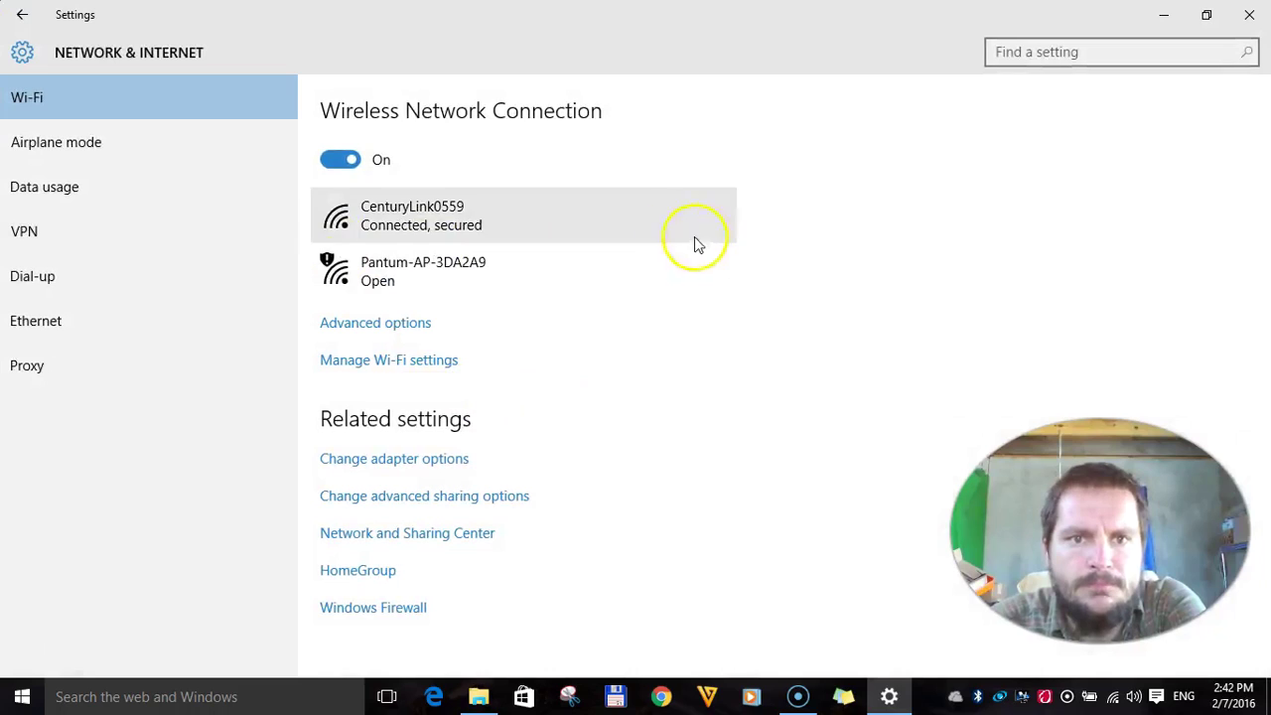
{"action": "left_click", "coordinate": [1247, 14]}
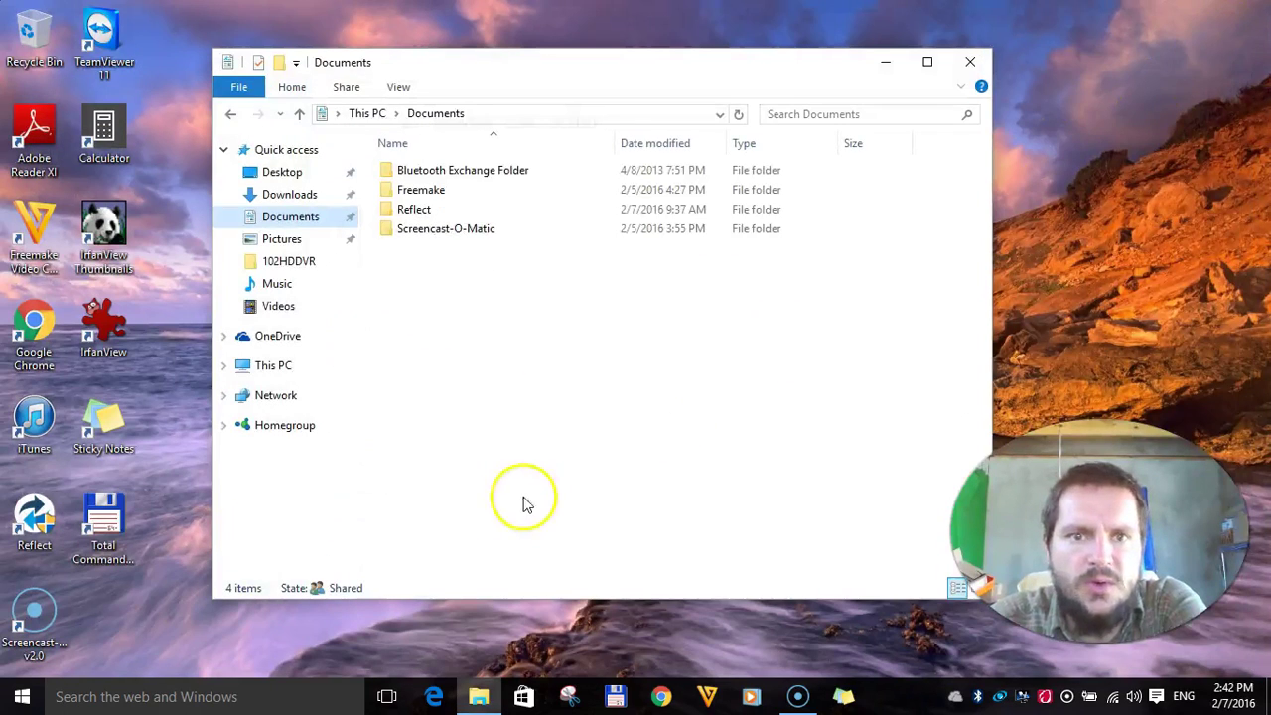
{"action": "left_click", "coordinate": [970, 61]}
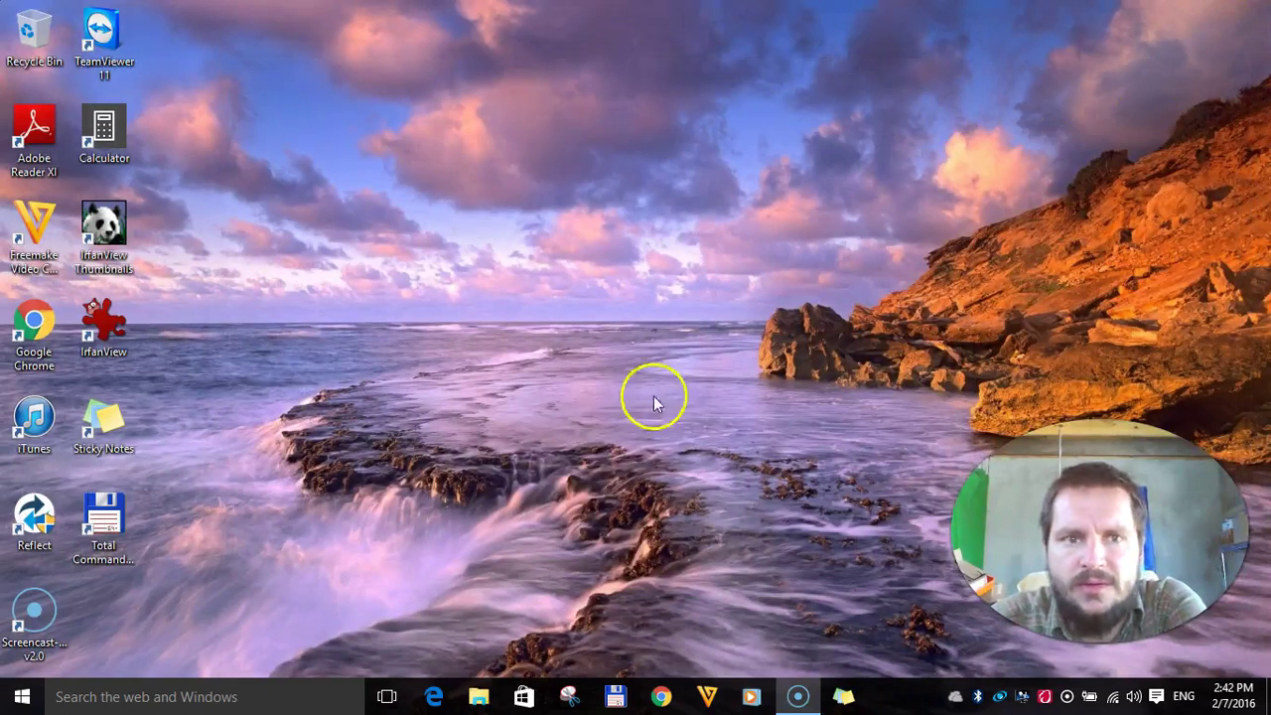
Examine the desktop's context options including Graphics Options, open Graphics Properties and cancel the Intel application mode selection
{"action": "right_click", "coordinate": [565, 425]}
{"action": "right_click", "coordinate": [393, 154]}
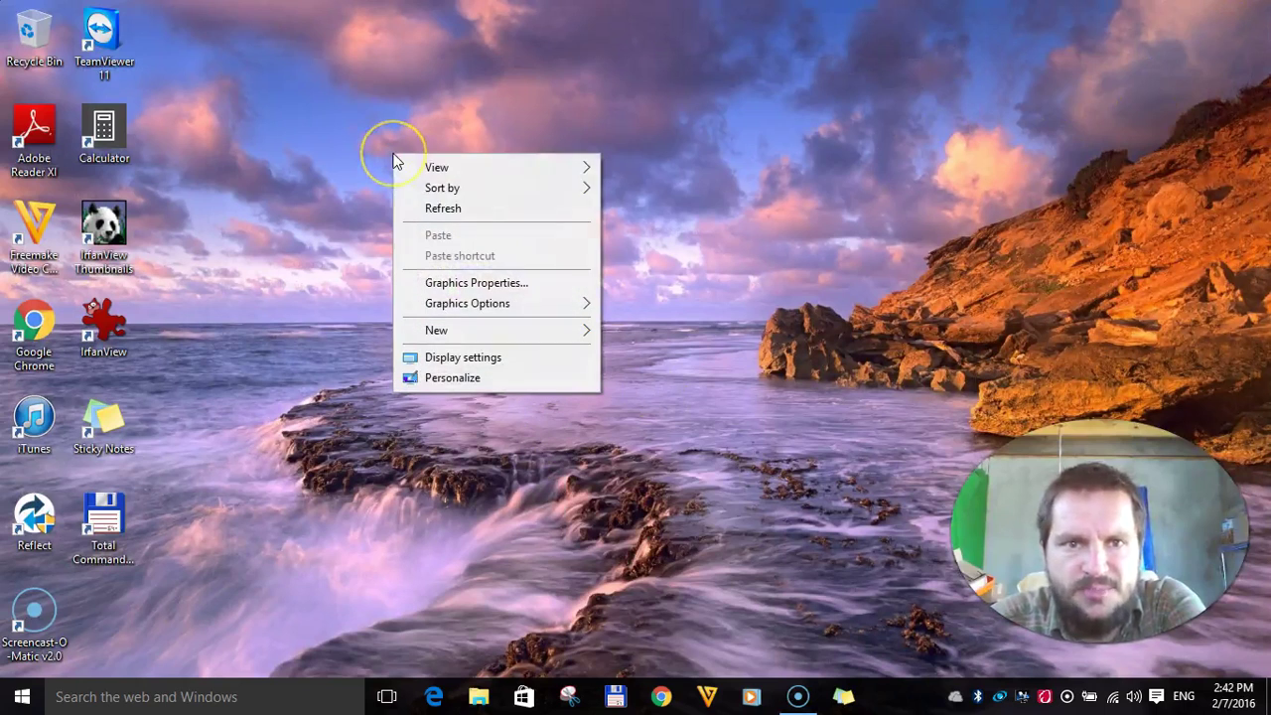
{"action": "mouse_move", "coordinate": [576, 169]}
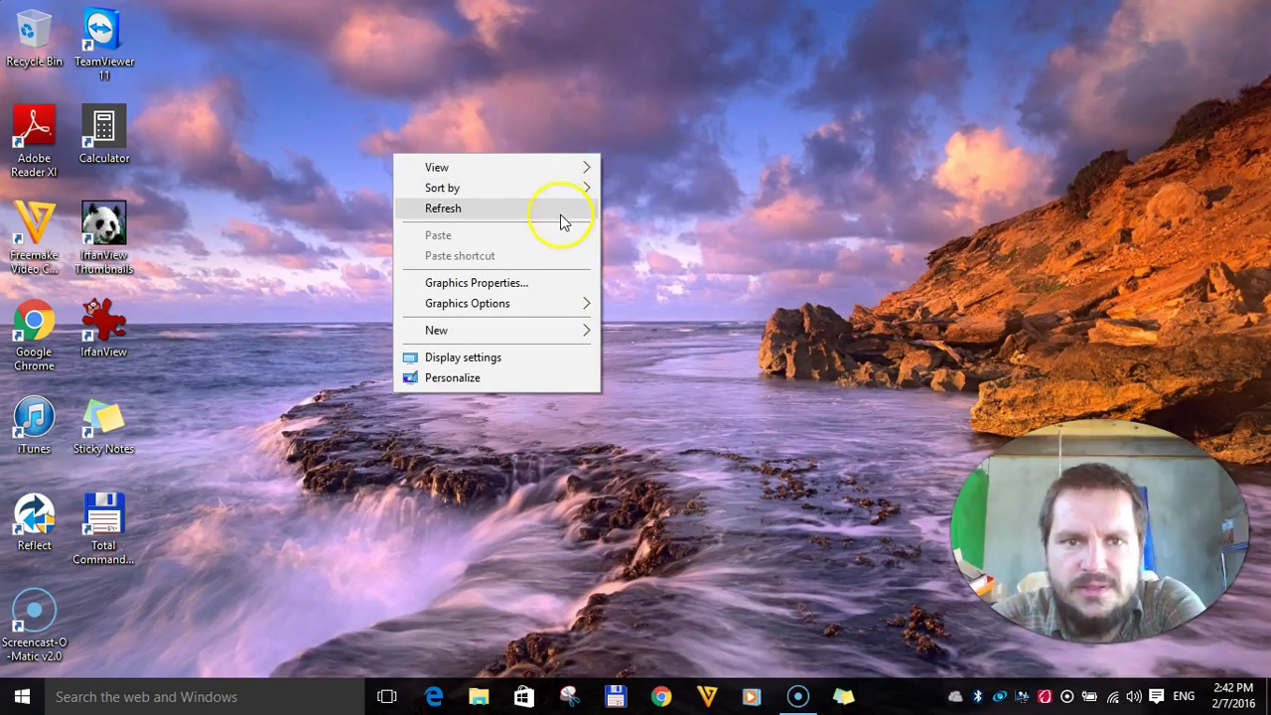
{"action": "mouse_move", "coordinate": [551, 304]}
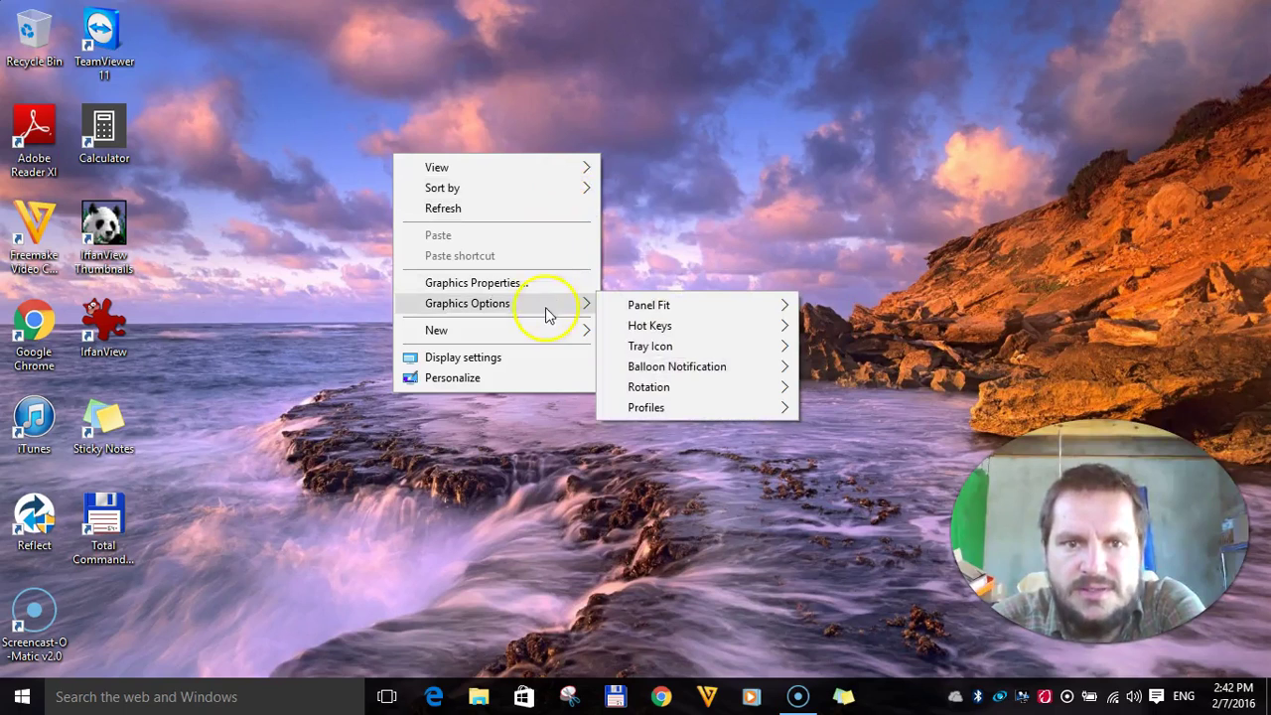
{"action": "left_click", "coordinate": [515, 285]}
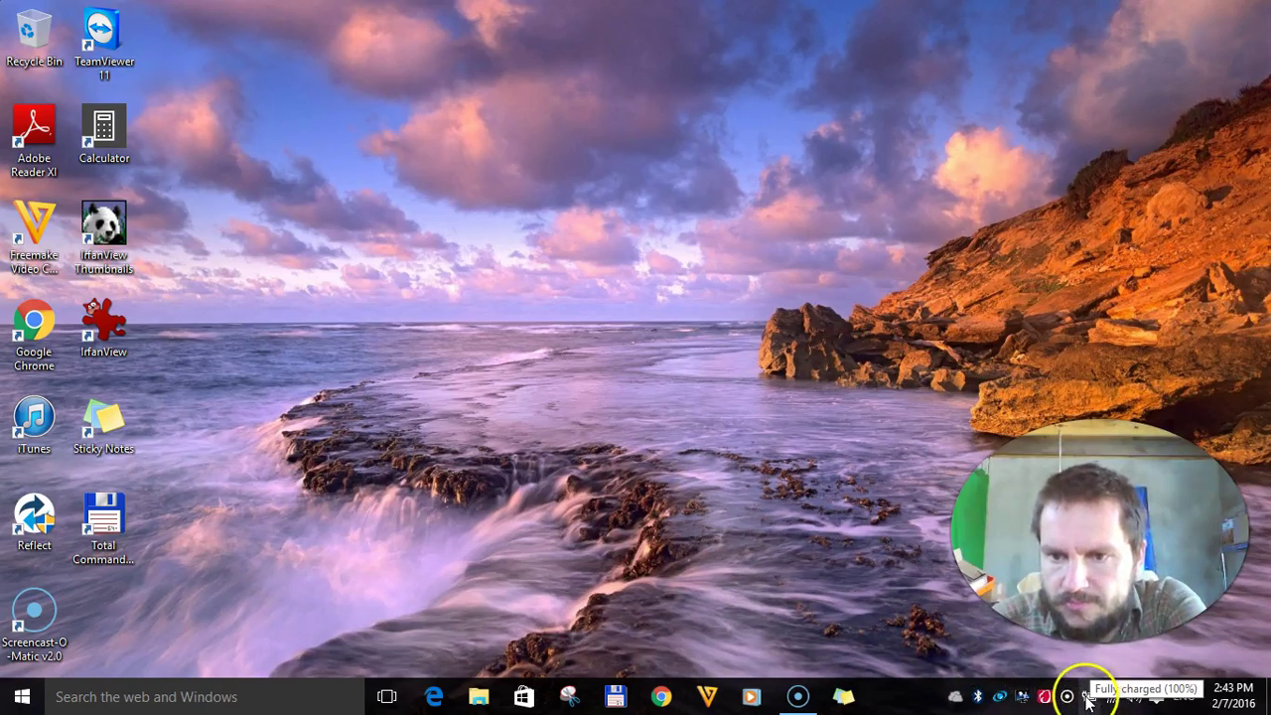
{"action": "left_click", "coordinate": [1044, 696]}
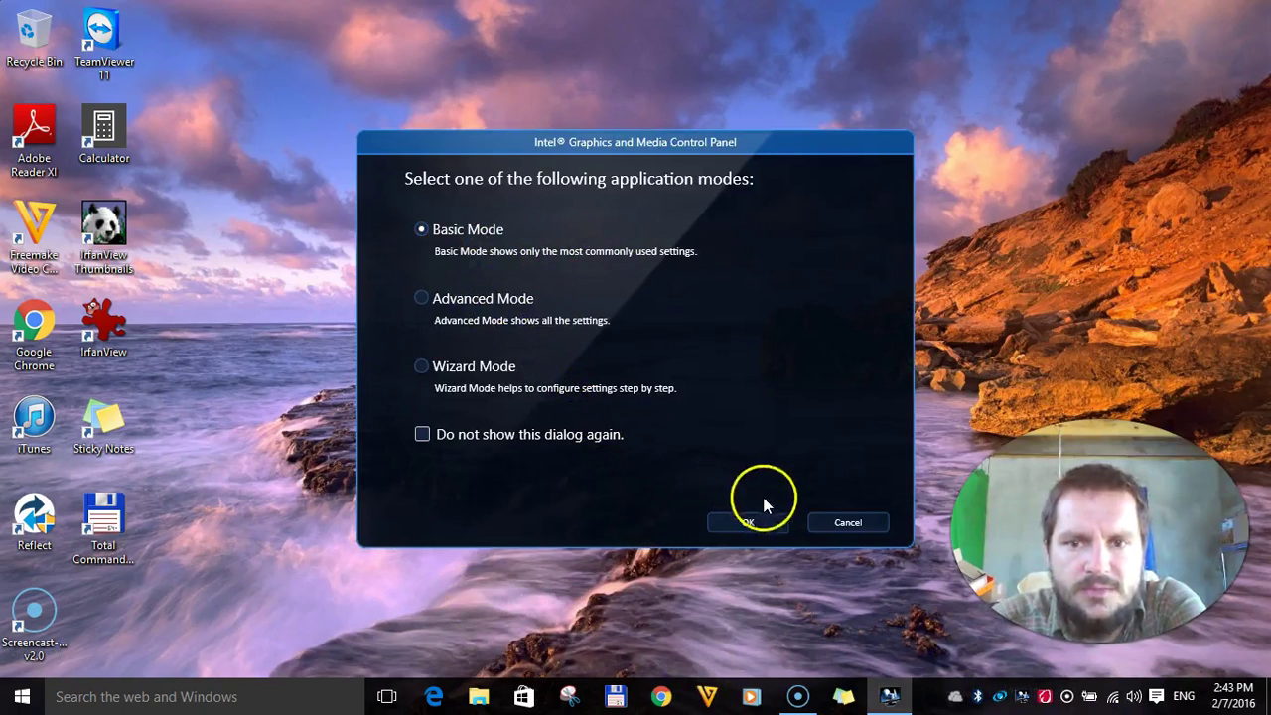
{"action": "left_click", "coordinate": [847, 523]}
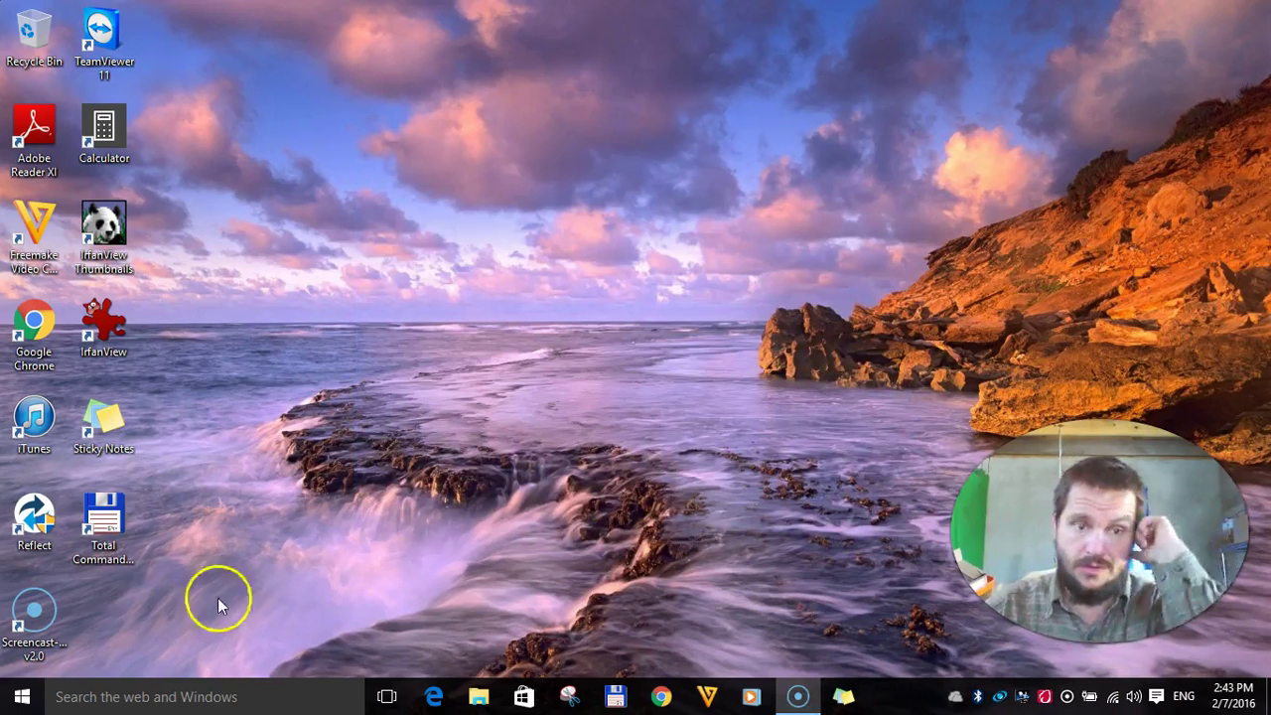
Switch to Microsoft Edge in a maximized window and load google.com in the welcome page's tab
{"action": "left_click", "coordinate": [437, 698]}
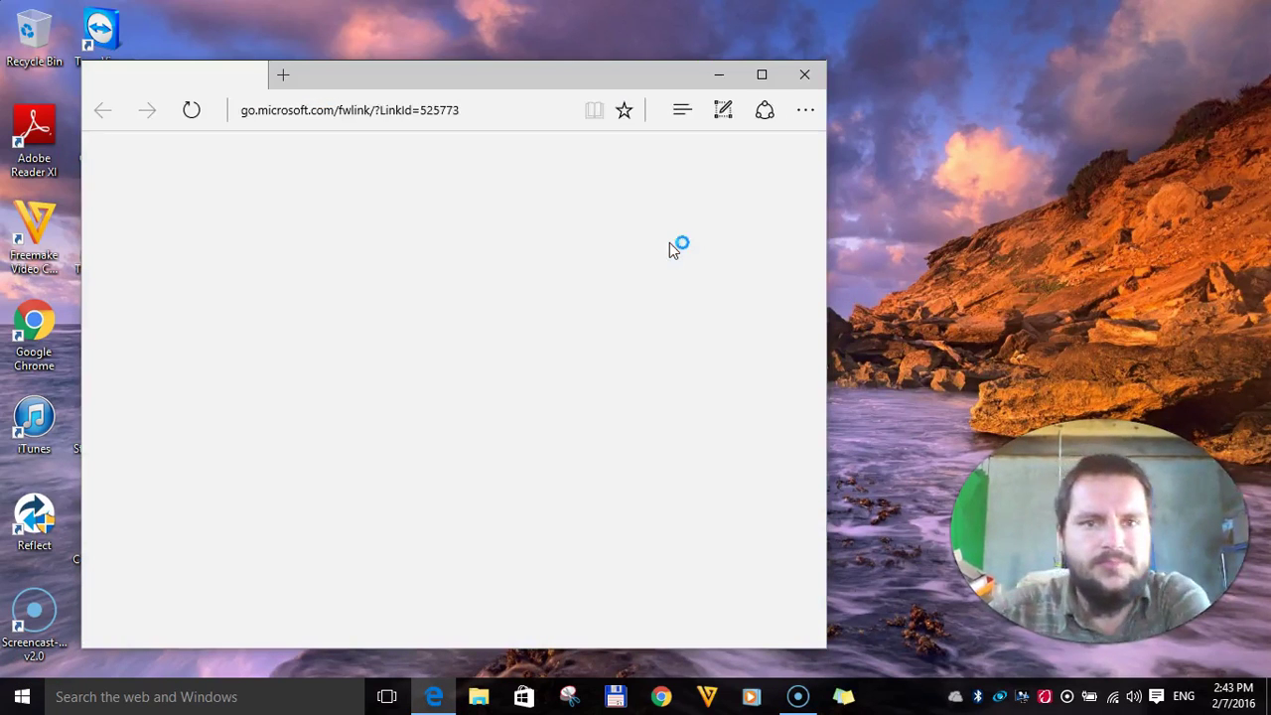
{"action": "left_click", "coordinate": [761, 77]}
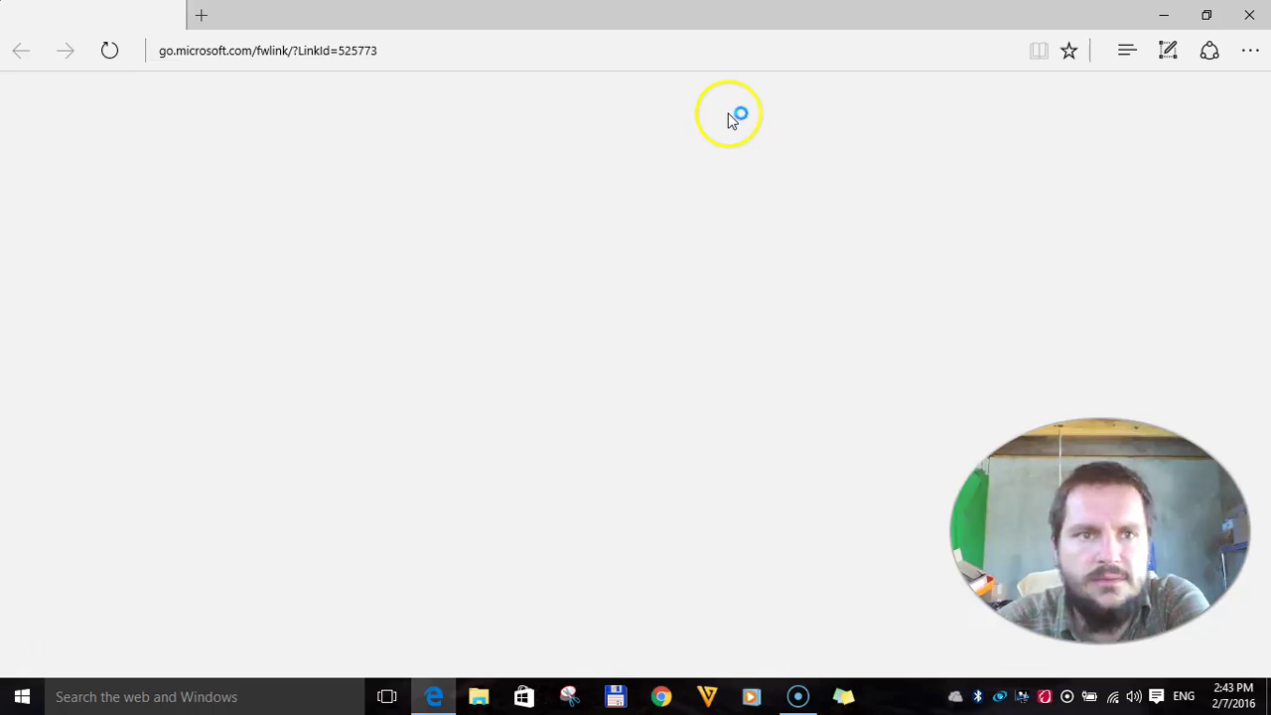
{"action": "left_click", "coordinate": [387, 57]}
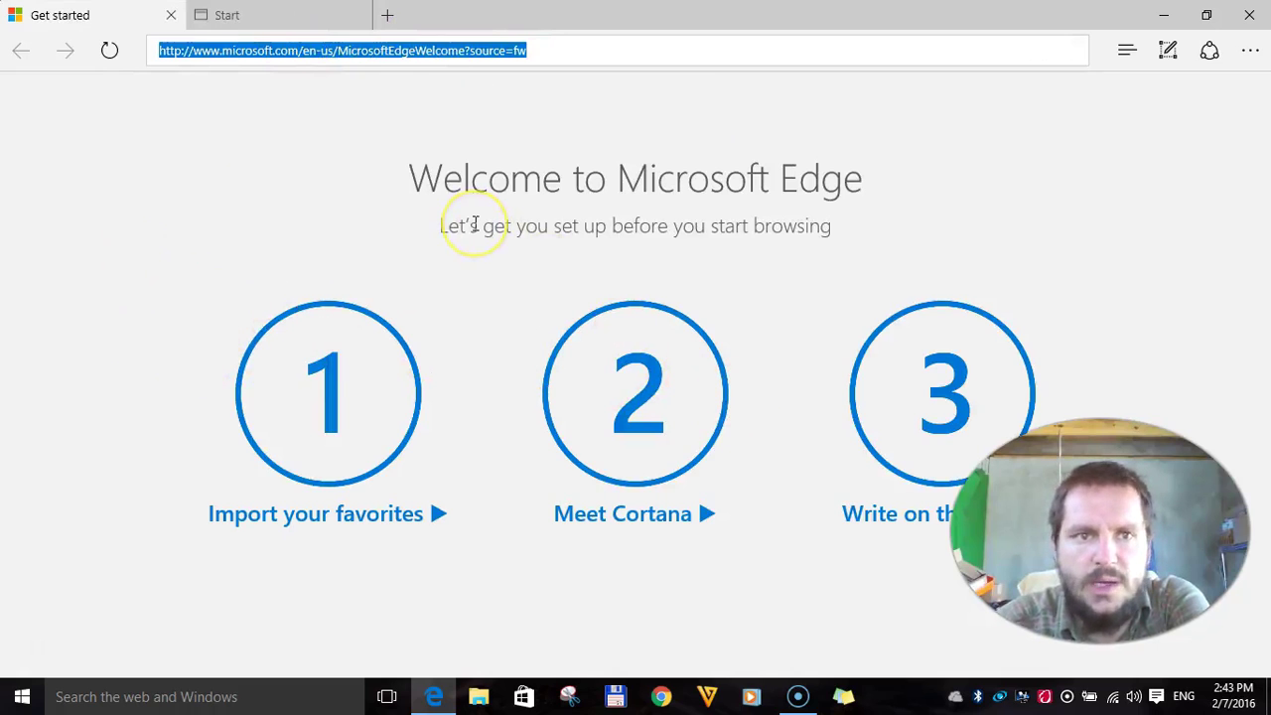
{"action": "type", "text": "google.com/"}
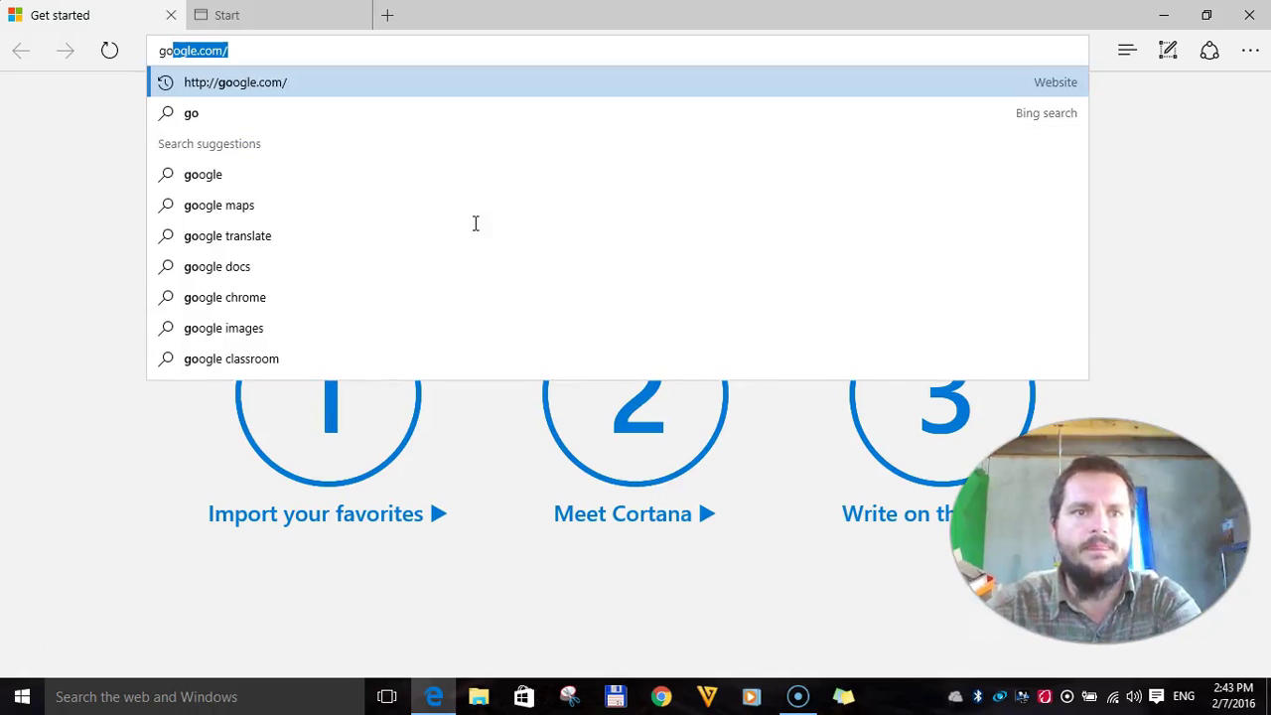
{"action": "key", "text": "Return"}
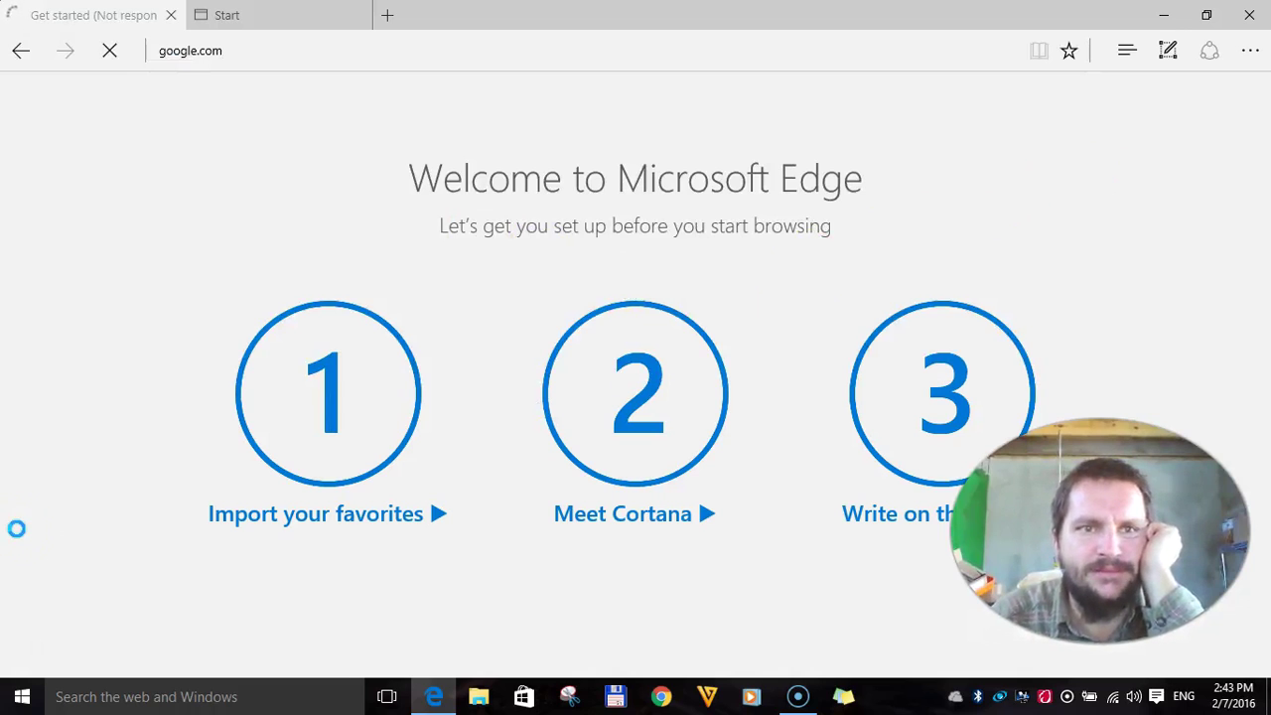
Look through the news feed, weather and sports on the Edge Start tab and close that tab
{"action": "left_click", "coordinate": [295, 28]}
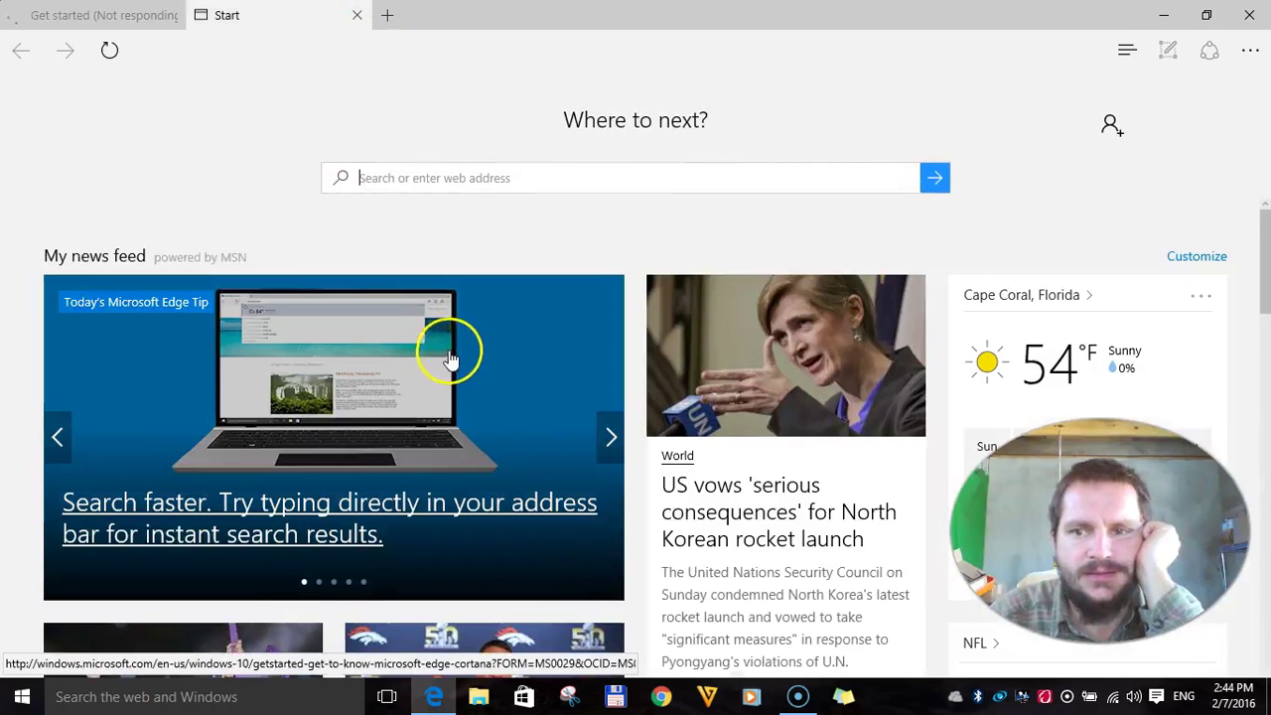
{"action": "scroll", "coordinate": [539, 335], "scroll_direction": "down", "scroll_amount": 3}
{"action": "scroll", "coordinate": [540, 335], "scroll_direction": "up", "scroll_amount": 2}
{"action": "scroll", "coordinate": [549, 342], "scroll_direction": "down", "scroll_amount": 2}
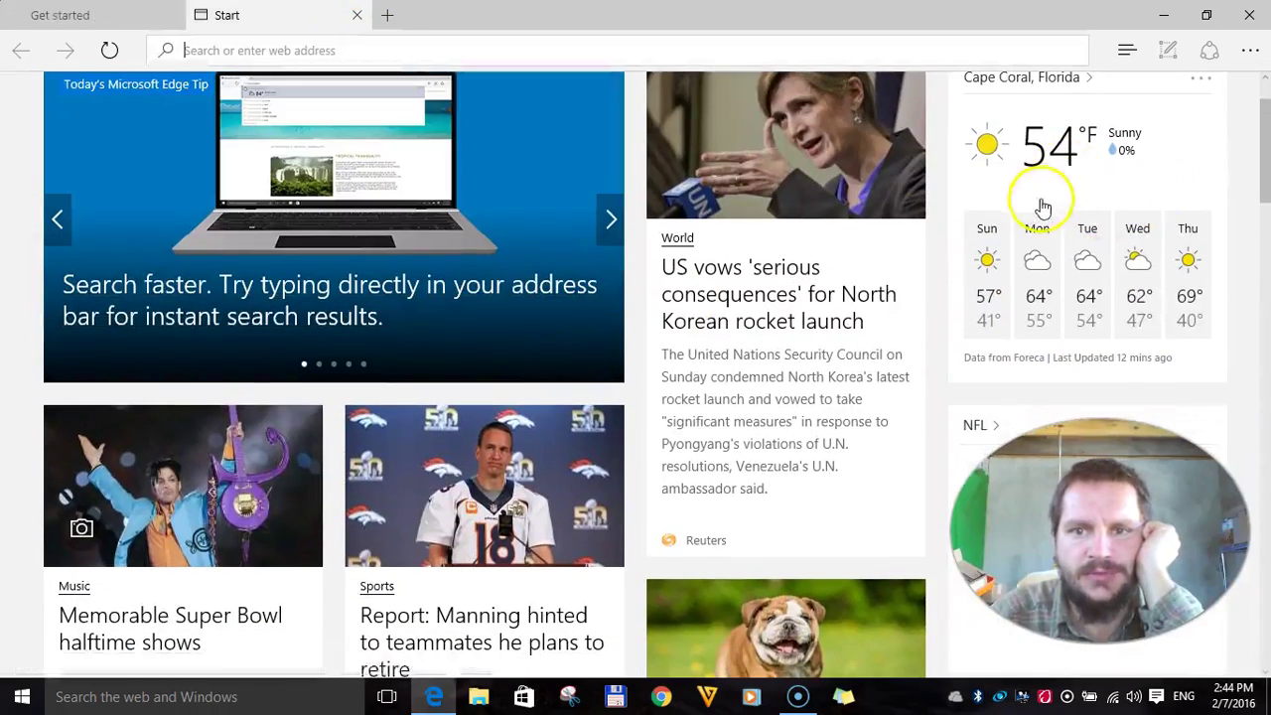
{"action": "scroll", "coordinate": [1037, 208], "scroll_direction": "down", "scroll_amount": 2}
{"action": "scroll", "coordinate": [1009, 233], "scroll_direction": "down", "scroll_amount": 1}
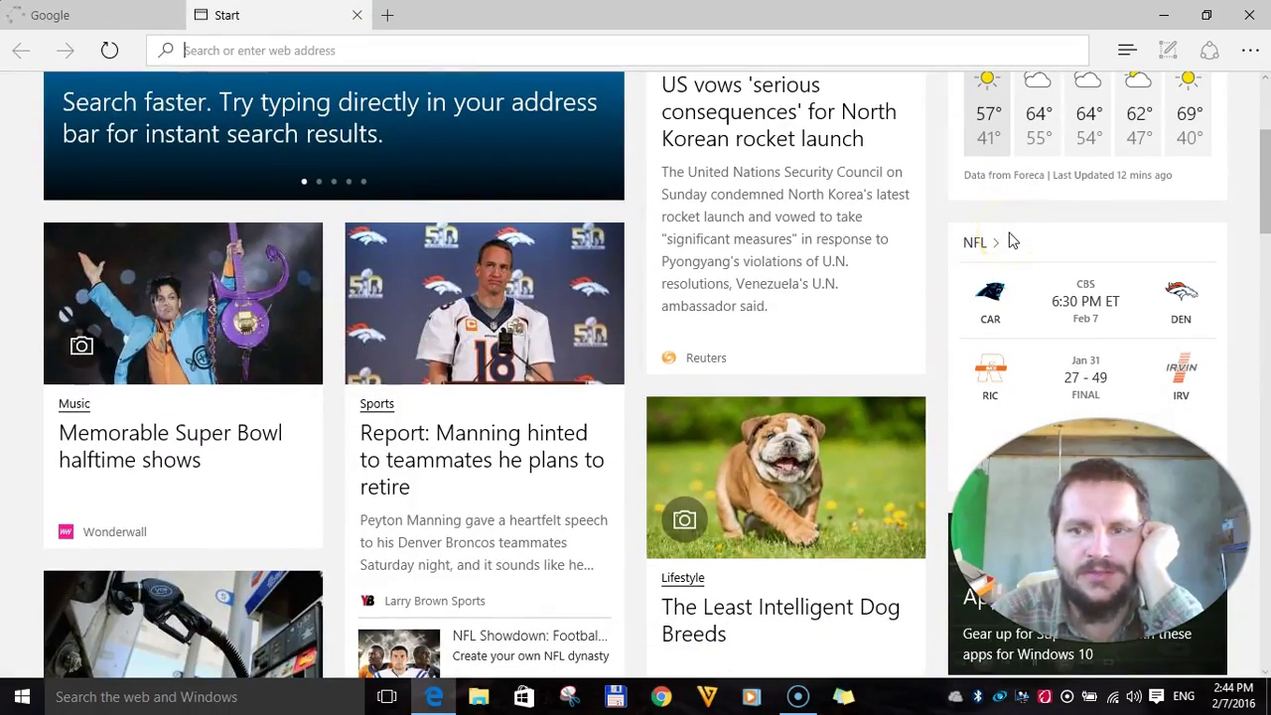
{"action": "scroll", "coordinate": [953, 248], "scroll_direction": "up", "scroll_amount": 5}
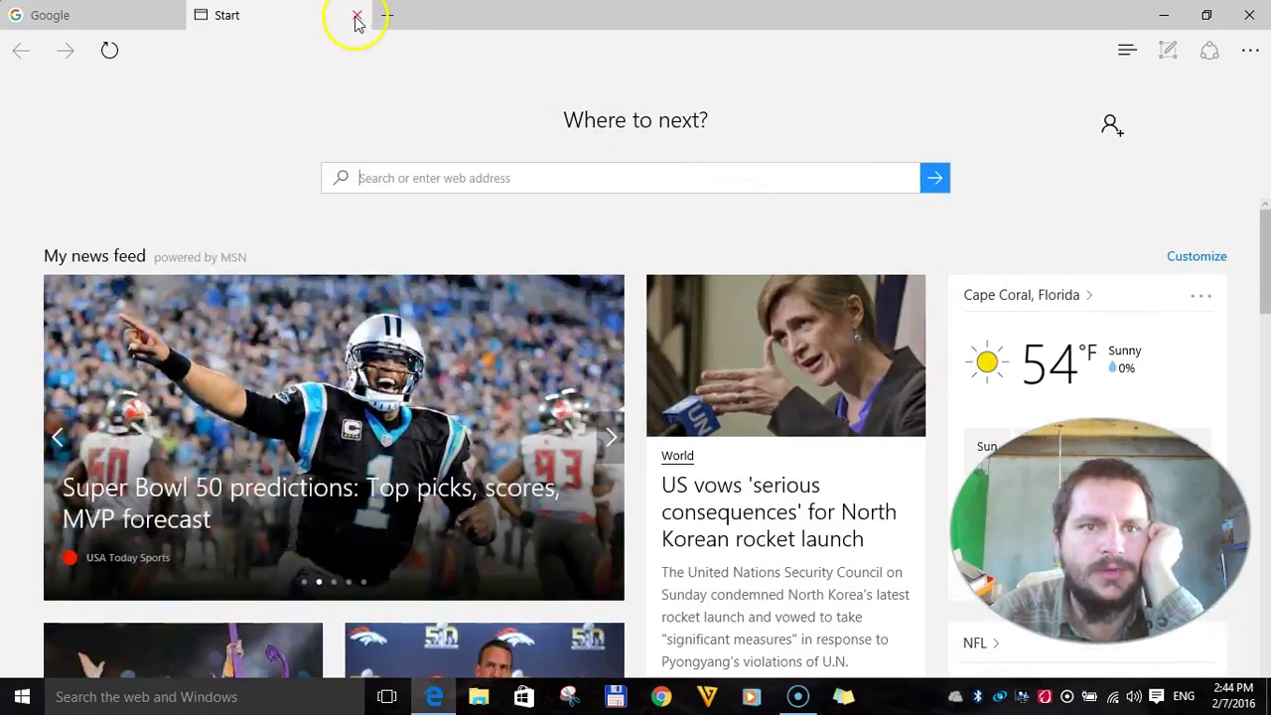
{"action": "left_click", "coordinate": [356, 18]}
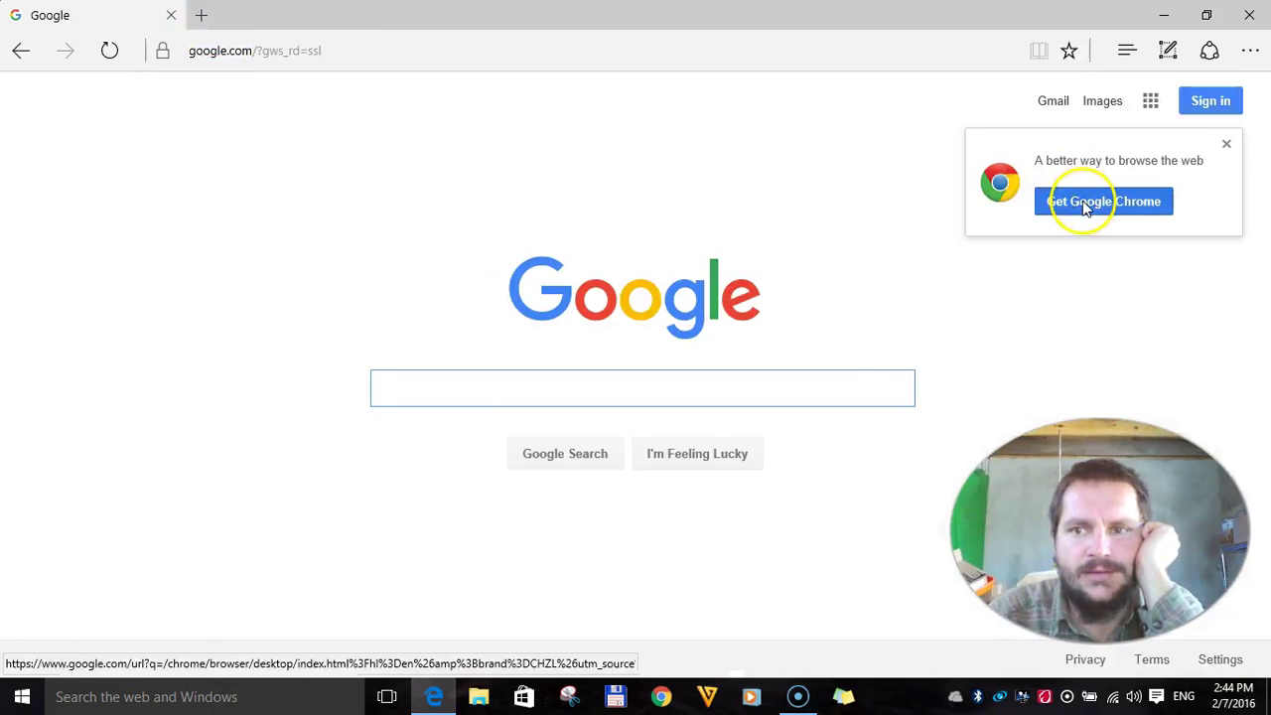
Dismiss the Get Google Chrome offer on the Google page and show Edge's additional browser commands
{"action": "left_click", "coordinate": [1227, 147]}
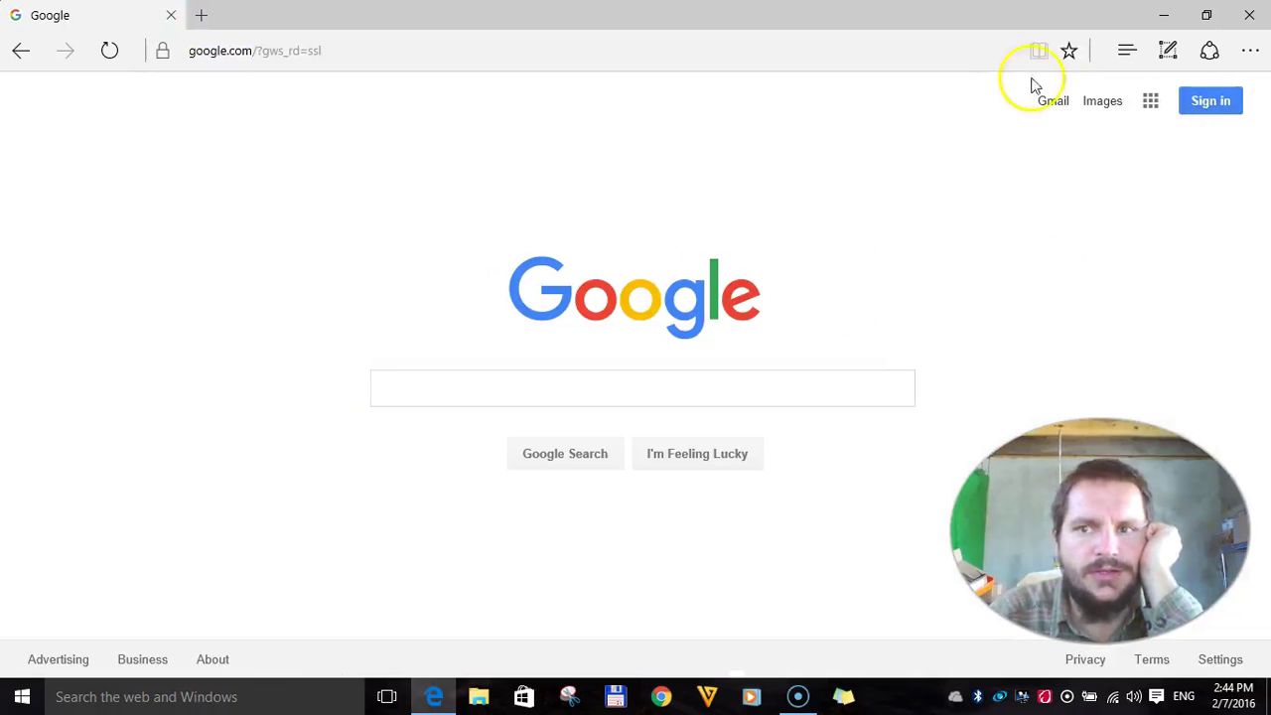
{"action": "left_click", "coordinate": [1250, 55]}
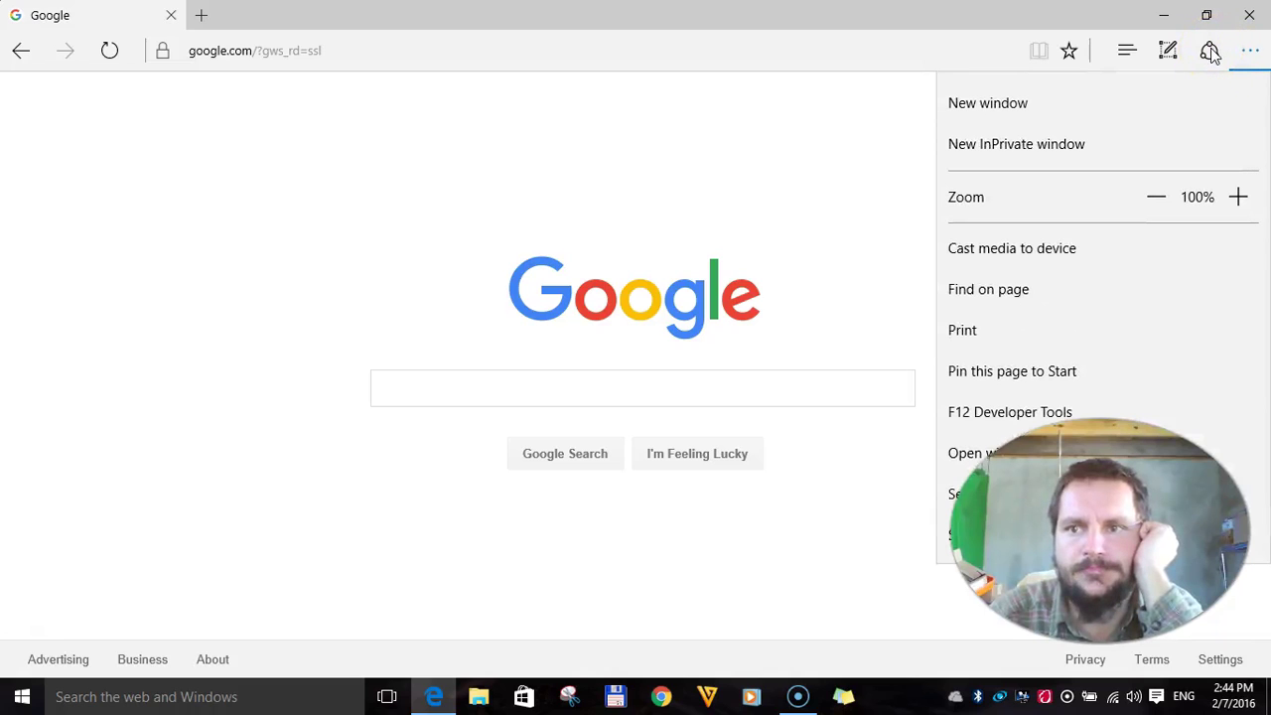
Close the additional browser commands, view the Favorites hub and close it again
{"action": "left_click", "coordinate": [1021, 17]}
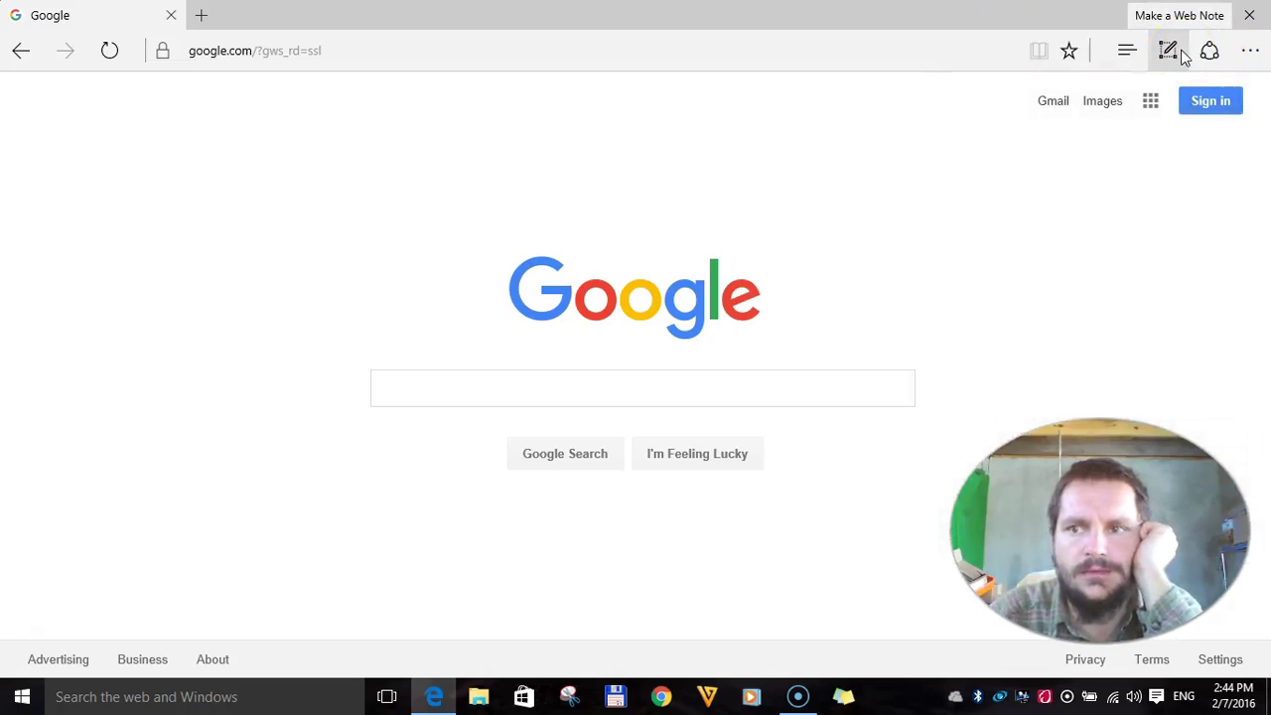
{"action": "left_click", "coordinate": [1128, 52]}
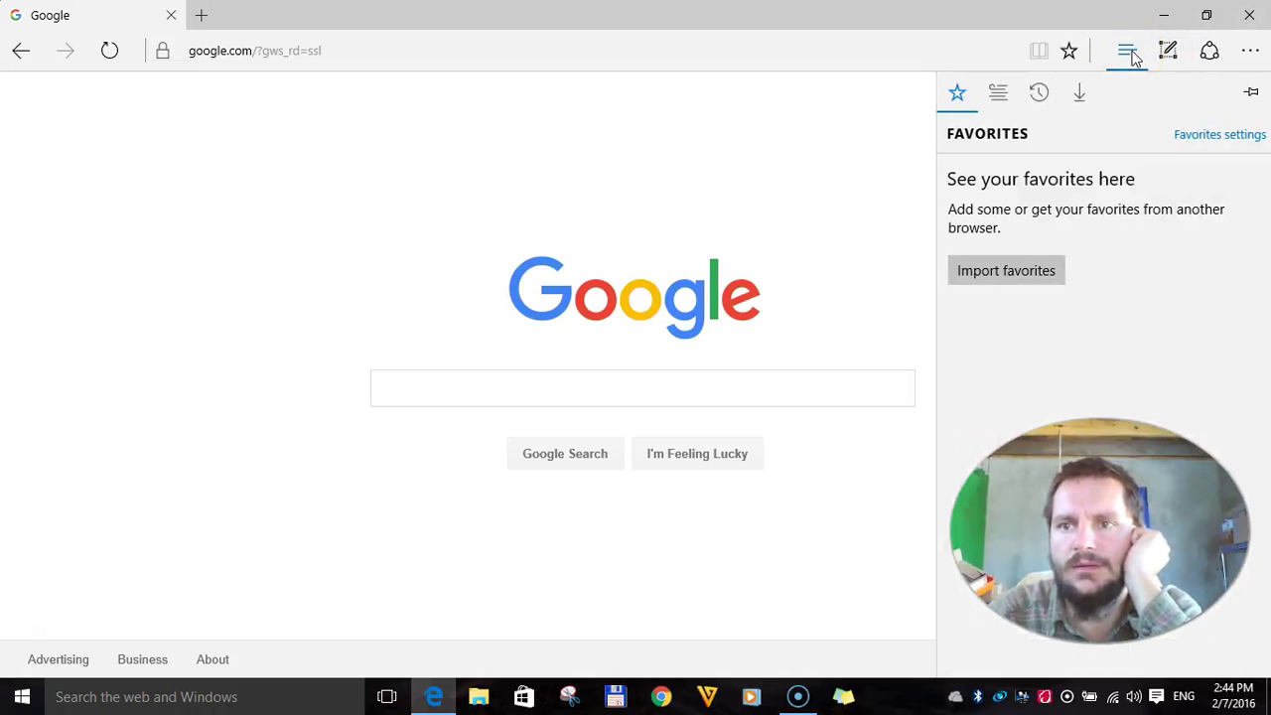
{"action": "left_click", "coordinate": [973, 49]}
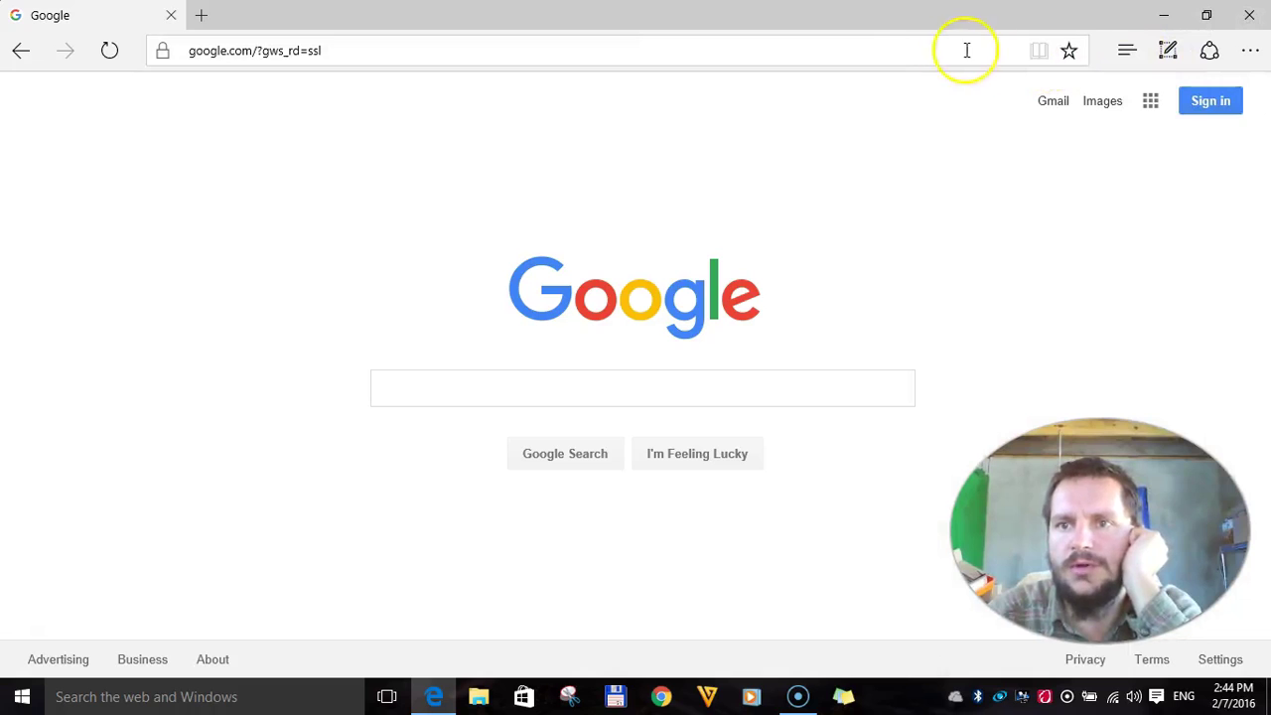
Check the context options of the browser's title bar and address field, and dismiss them
{"action": "right_click", "coordinate": [387, 18]}
{"action": "left_click", "coordinate": [608, 30]}
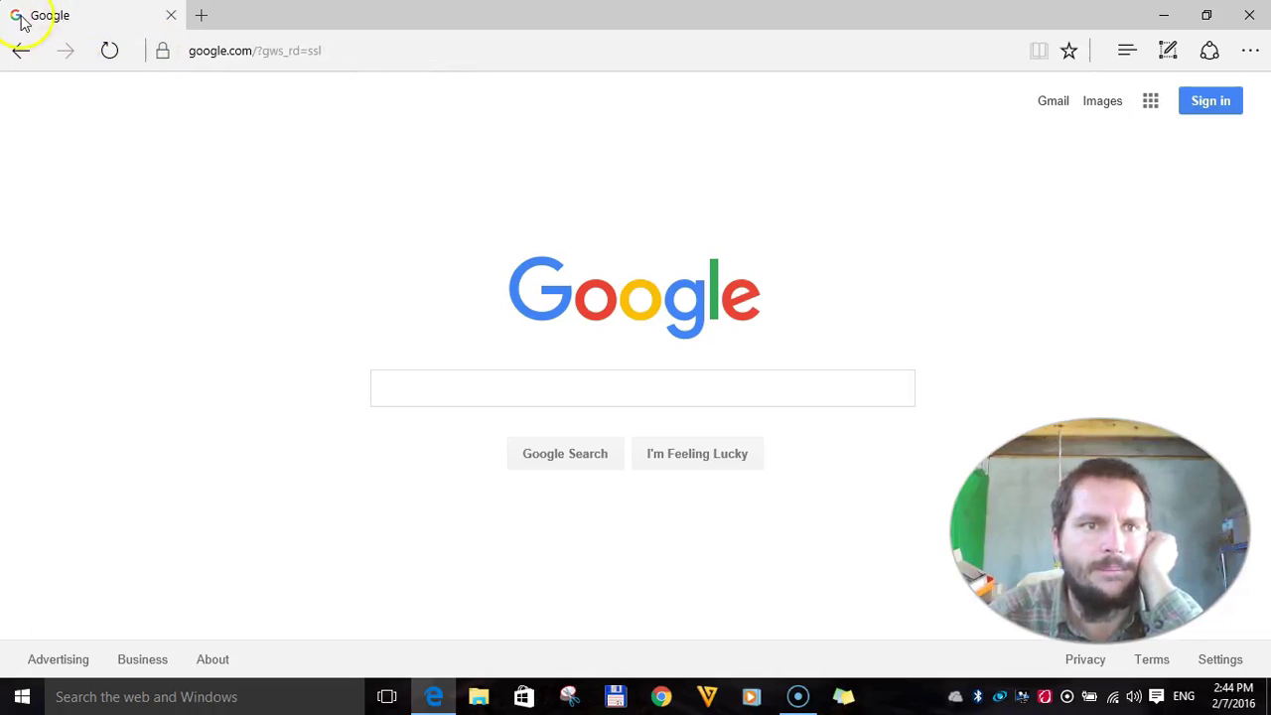
{"action": "right_click", "coordinate": [321, 15]}
{"action": "left_click", "coordinate": [616, 55]}
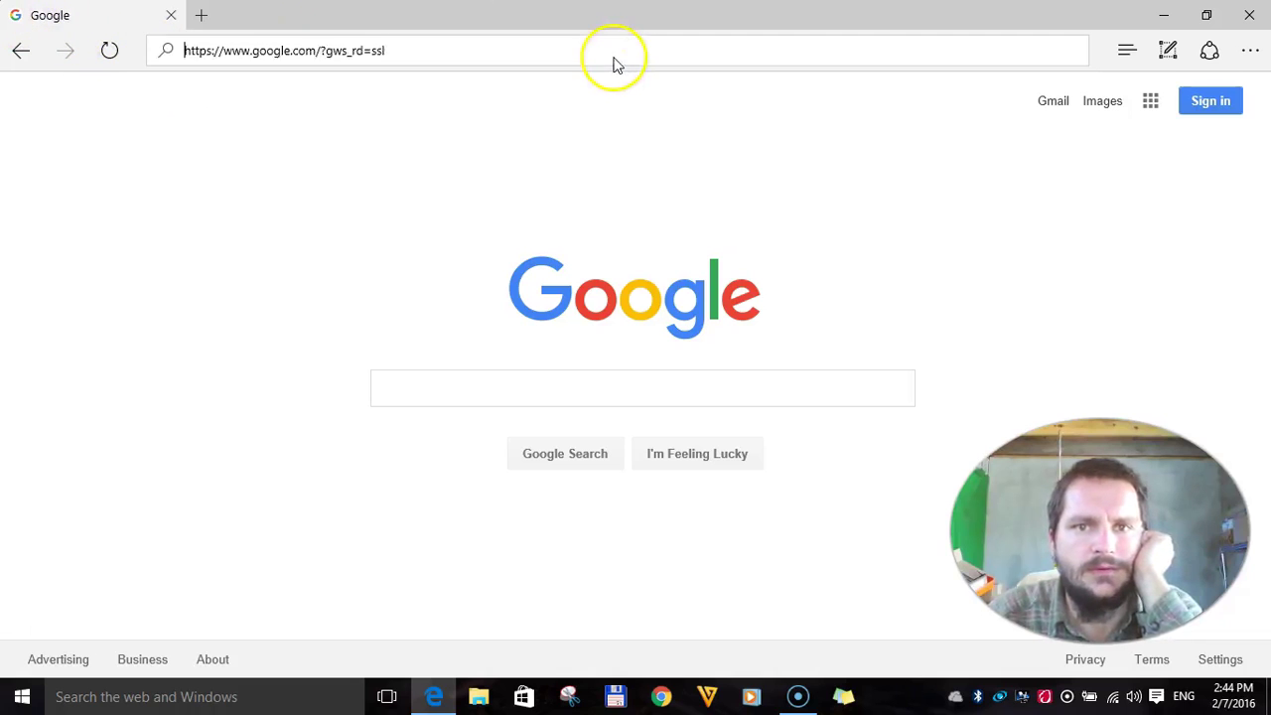
{"action": "key", "text": "shift+F10"}
{"action": "key", "text": "Escape"}
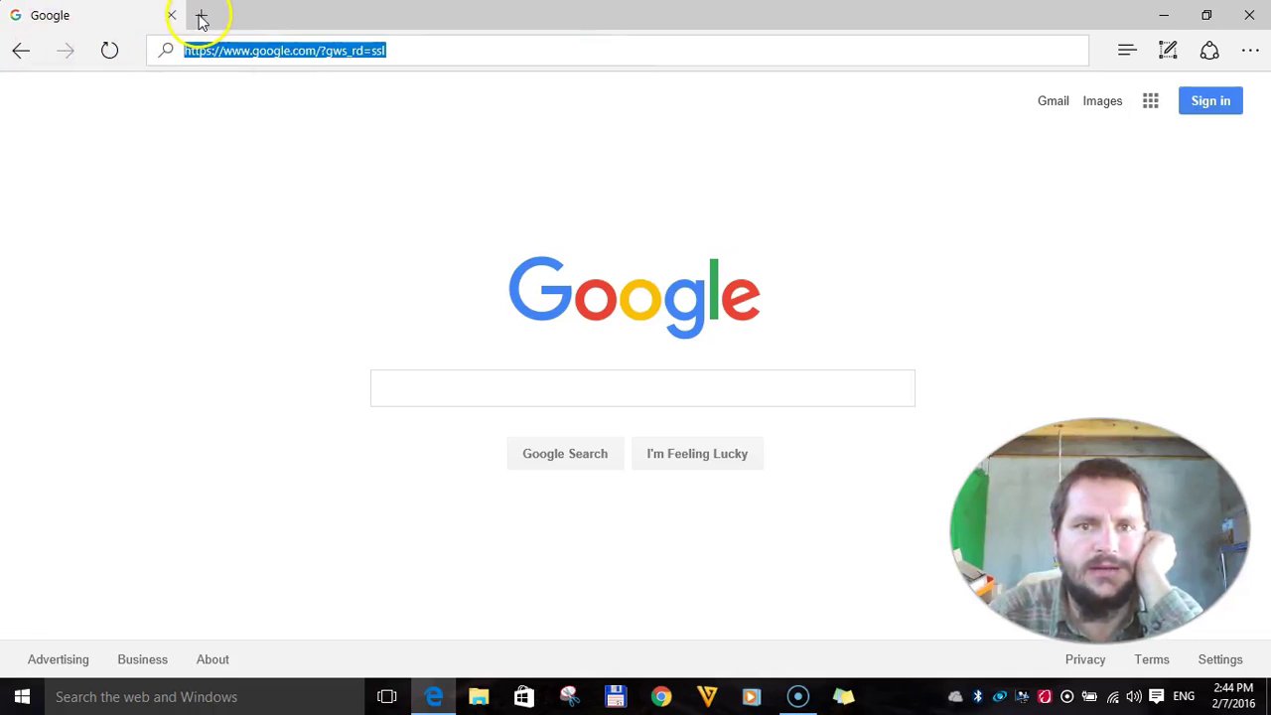
Open Wikipedia, Yahoo! Mail and Twitter from the top sites, each in its own new tab
{"action": "left_click", "coordinate": [203, 20]}
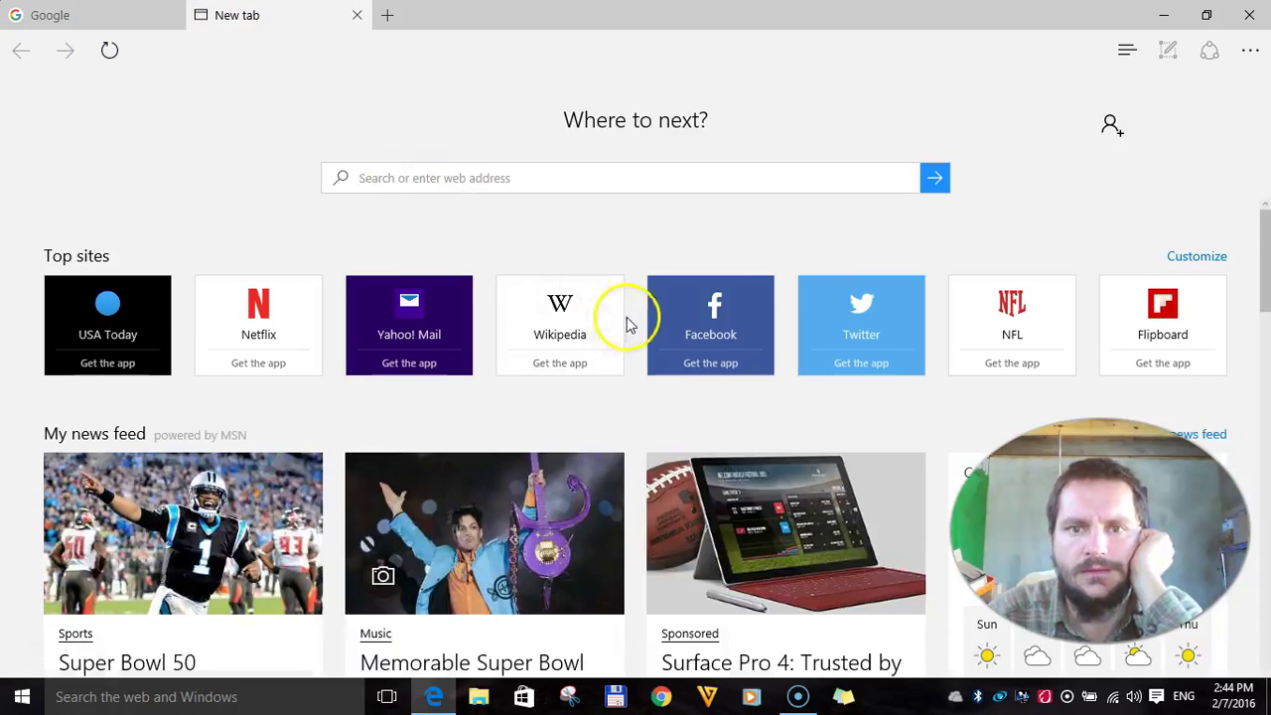
{"action": "left_click", "coordinate": [582, 321]}
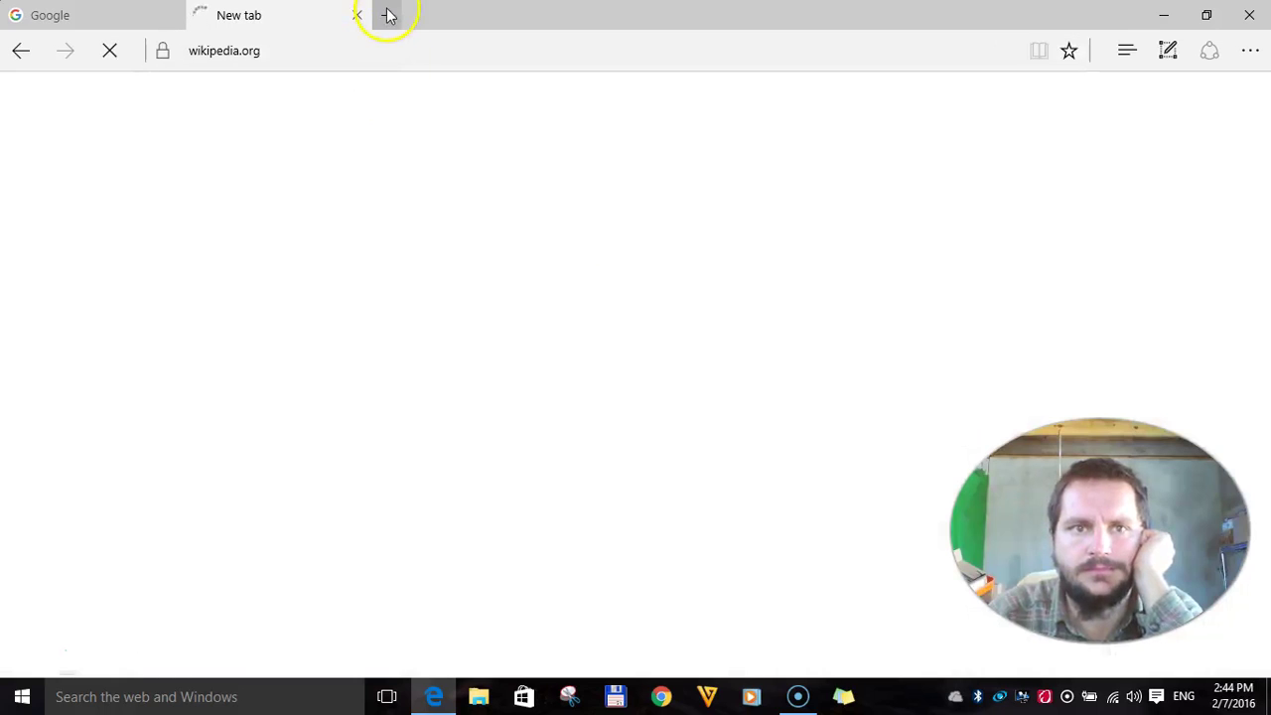
{"action": "left_click", "coordinate": [389, 15]}
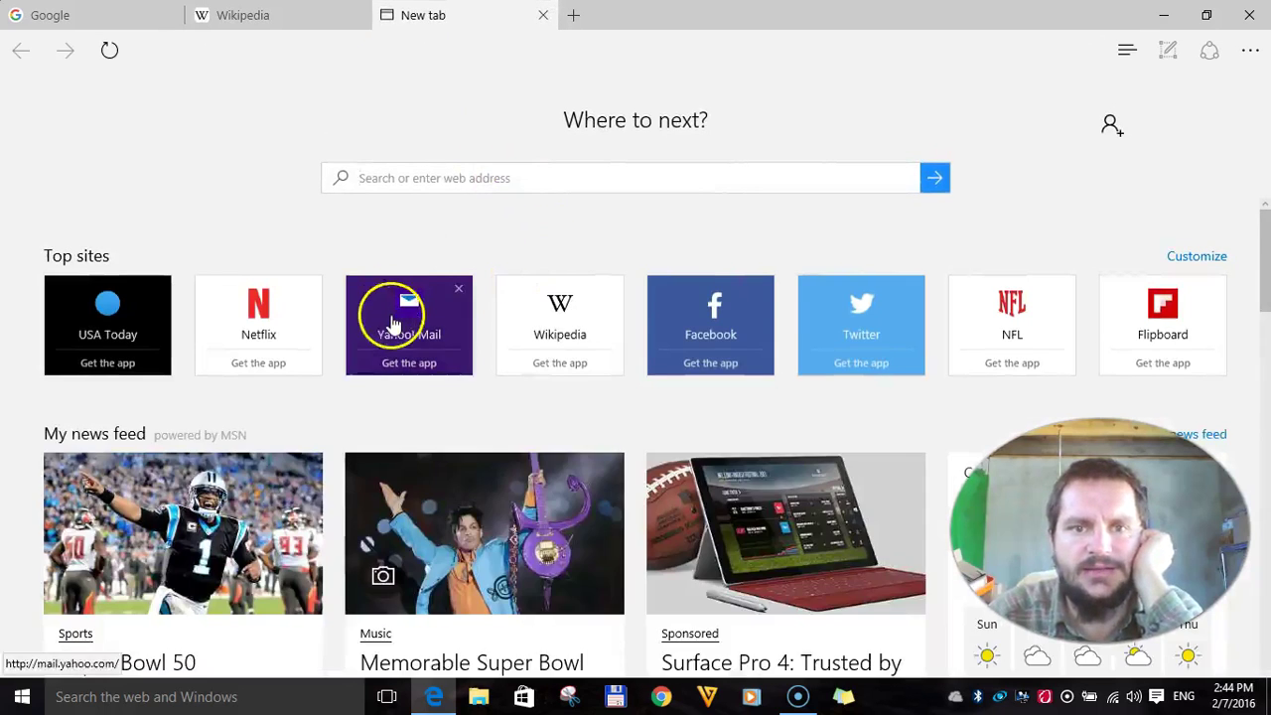
{"action": "left_click", "coordinate": [394, 322]}
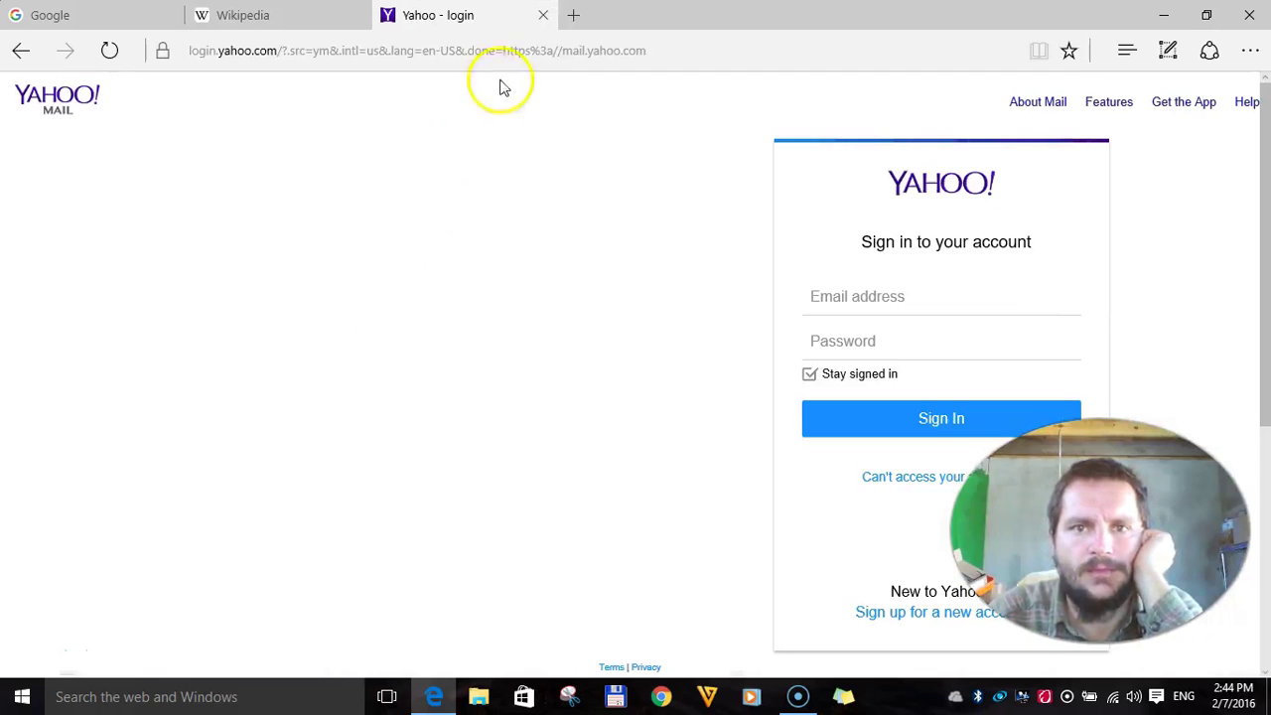
{"action": "left_click", "coordinate": [570, 15]}
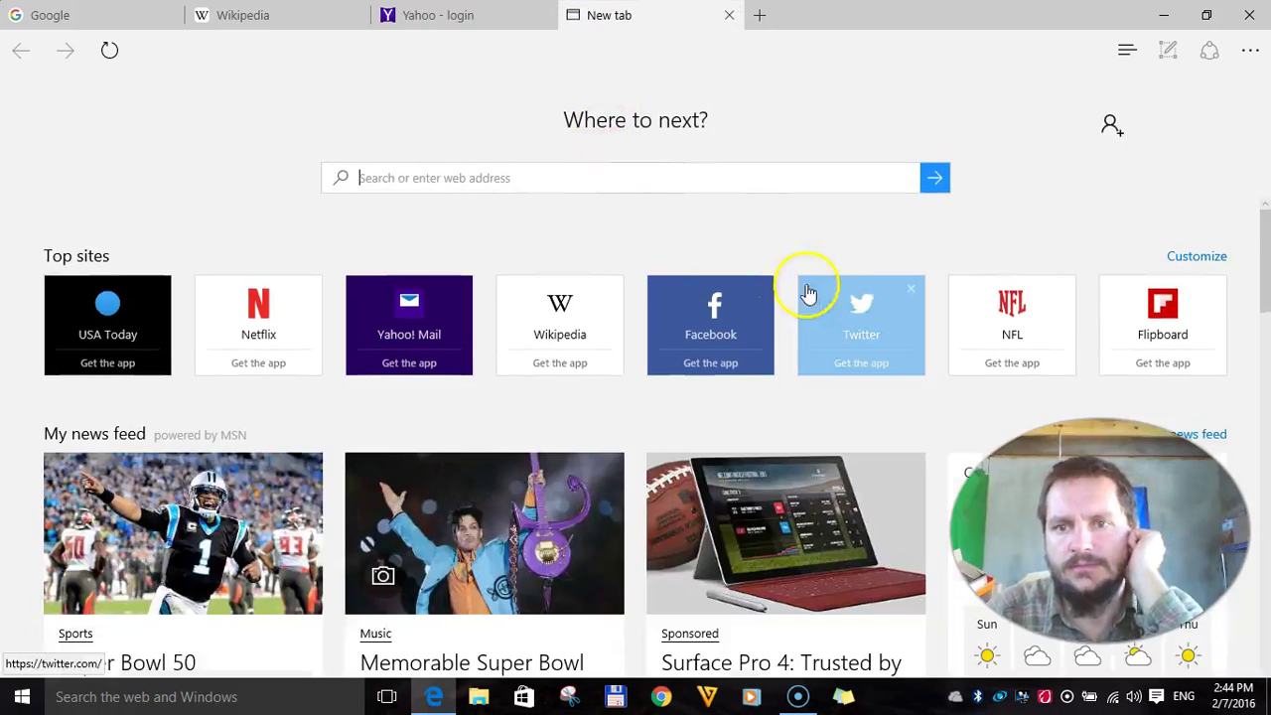
{"action": "left_click", "coordinate": [816, 280]}
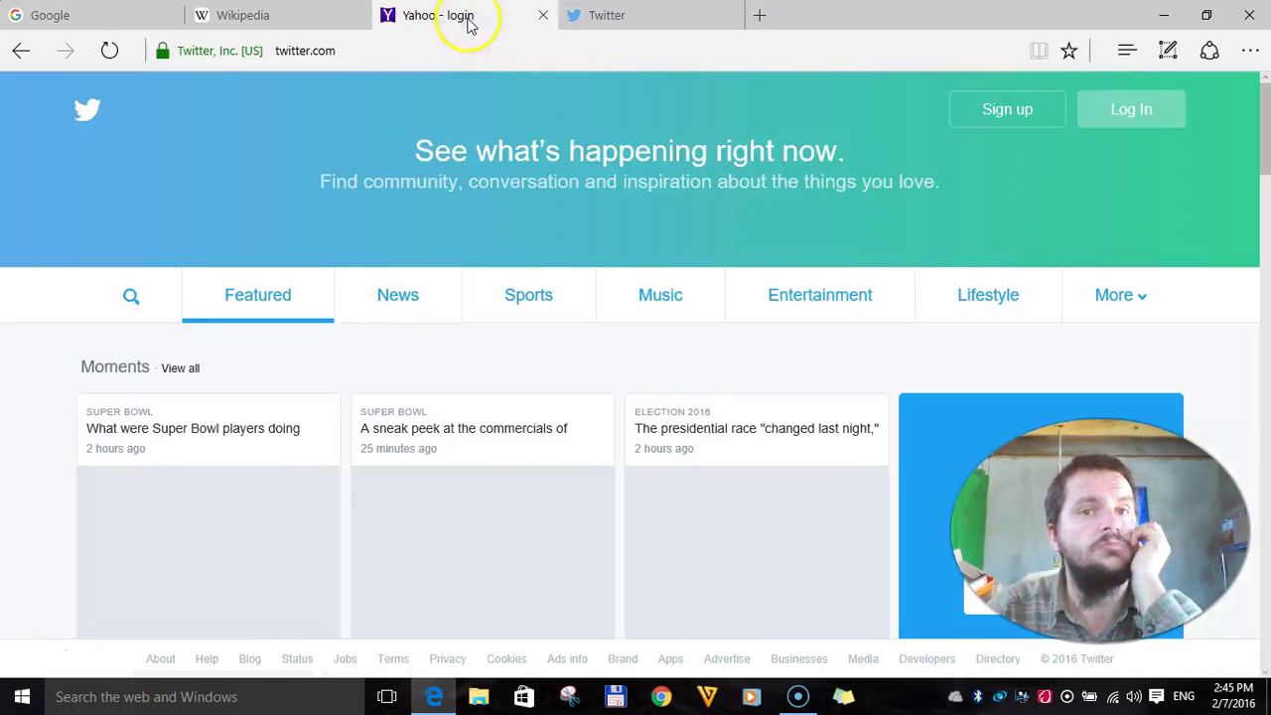
Switch to the Yahoo login tab and examine the context options of the Twitter tab
{"action": "left_click", "coordinate": [468, 21]}
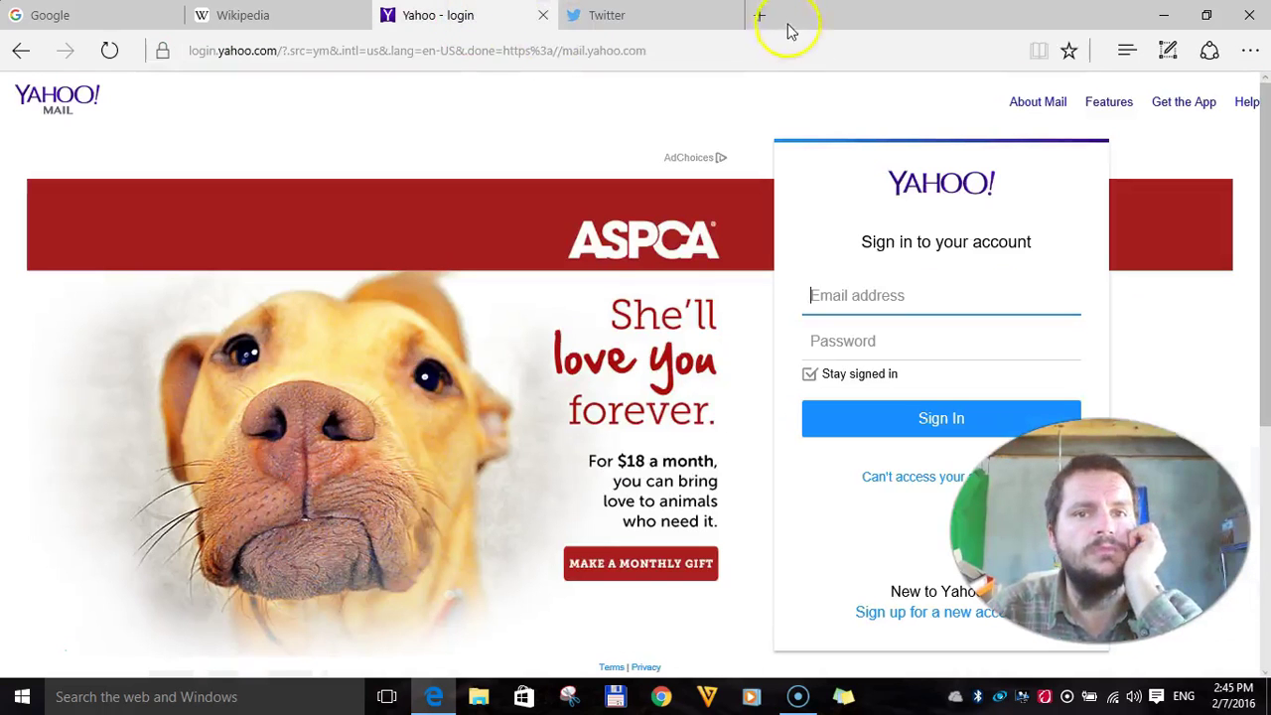
{"action": "right_click", "coordinate": [580, 20]}
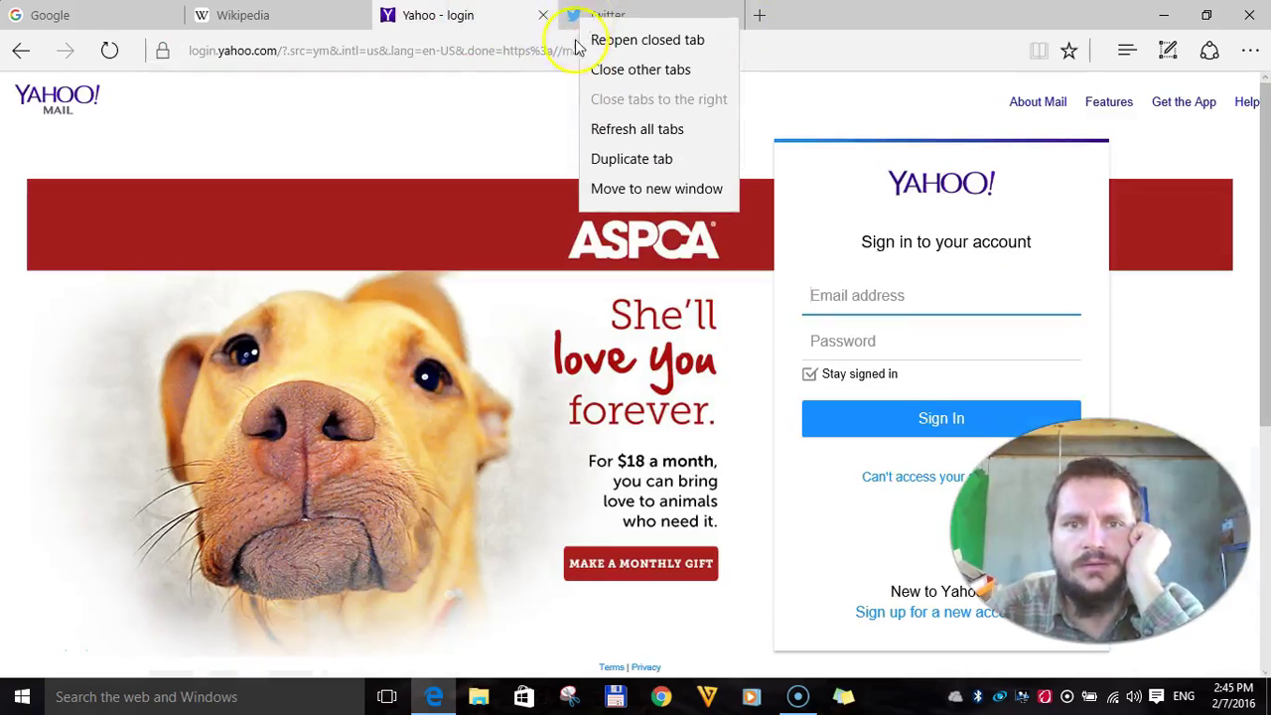
{"action": "left_click", "coordinate": [803, 27]}
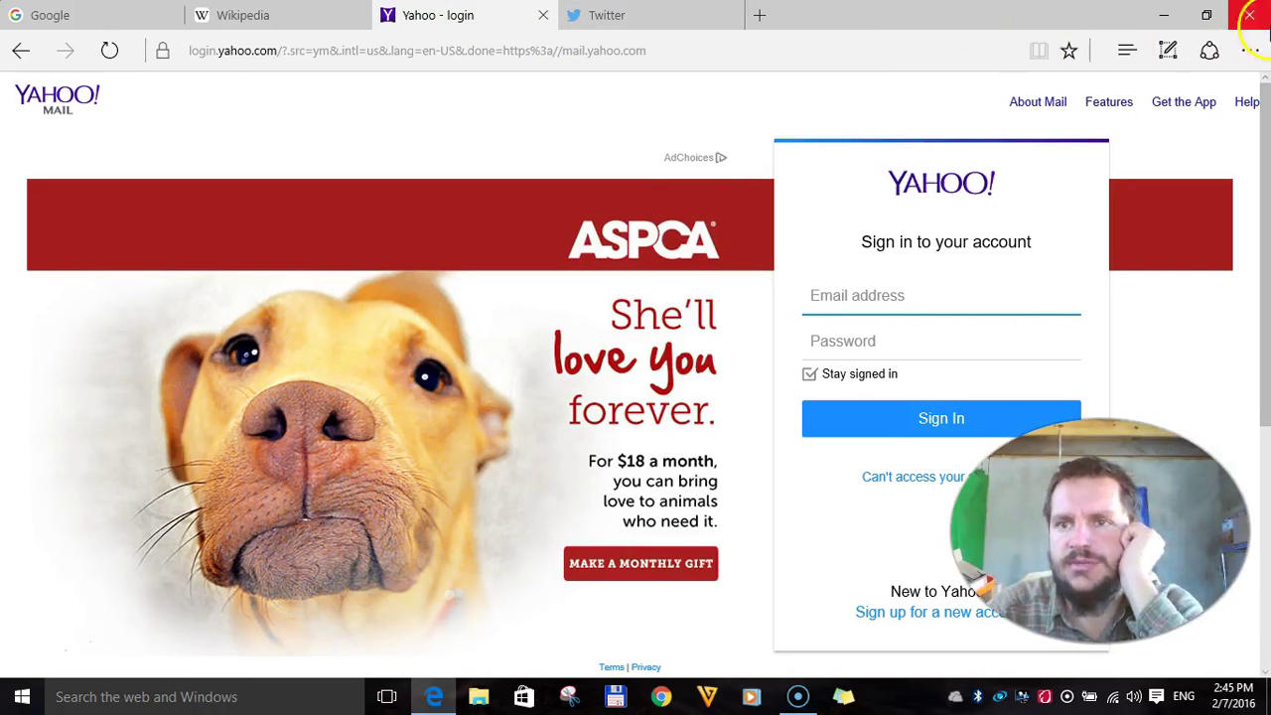
Close the browser with all its open tabs and start Microsoft Edge again
{"action": "left_click", "coordinate": [1251, 15]}
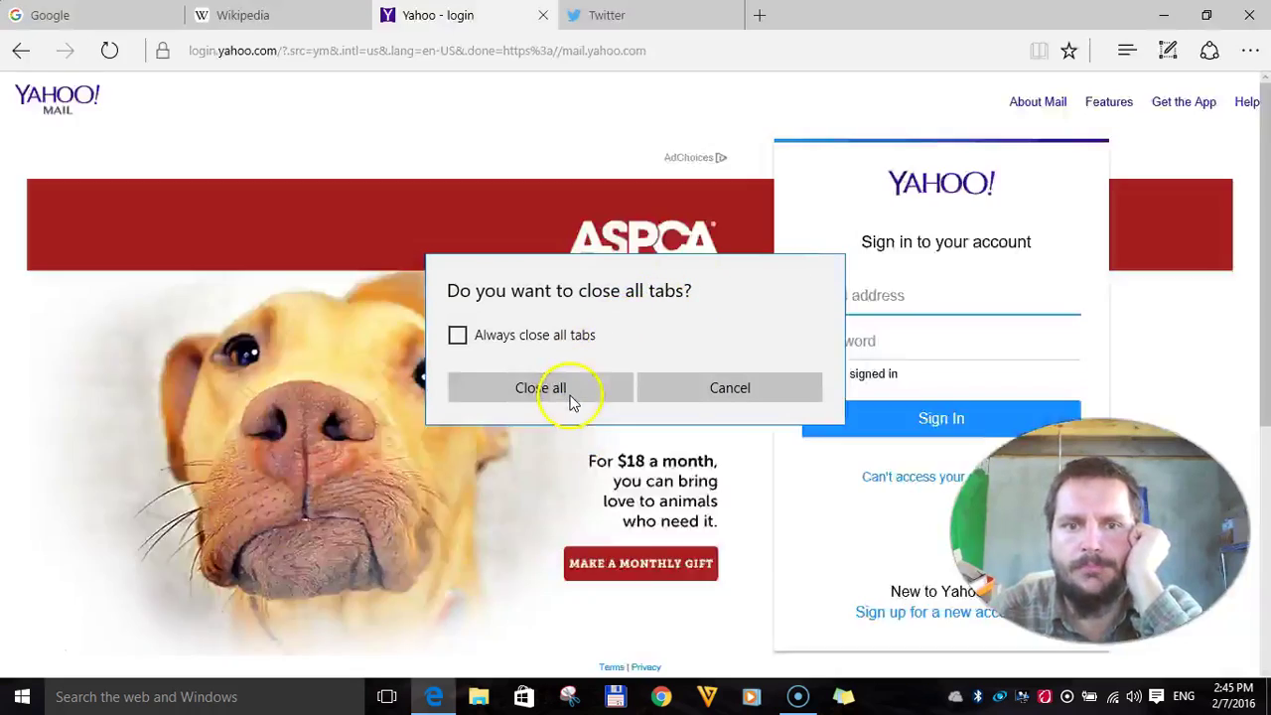
{"action": "left_click", "coordinate": [571, 400]}
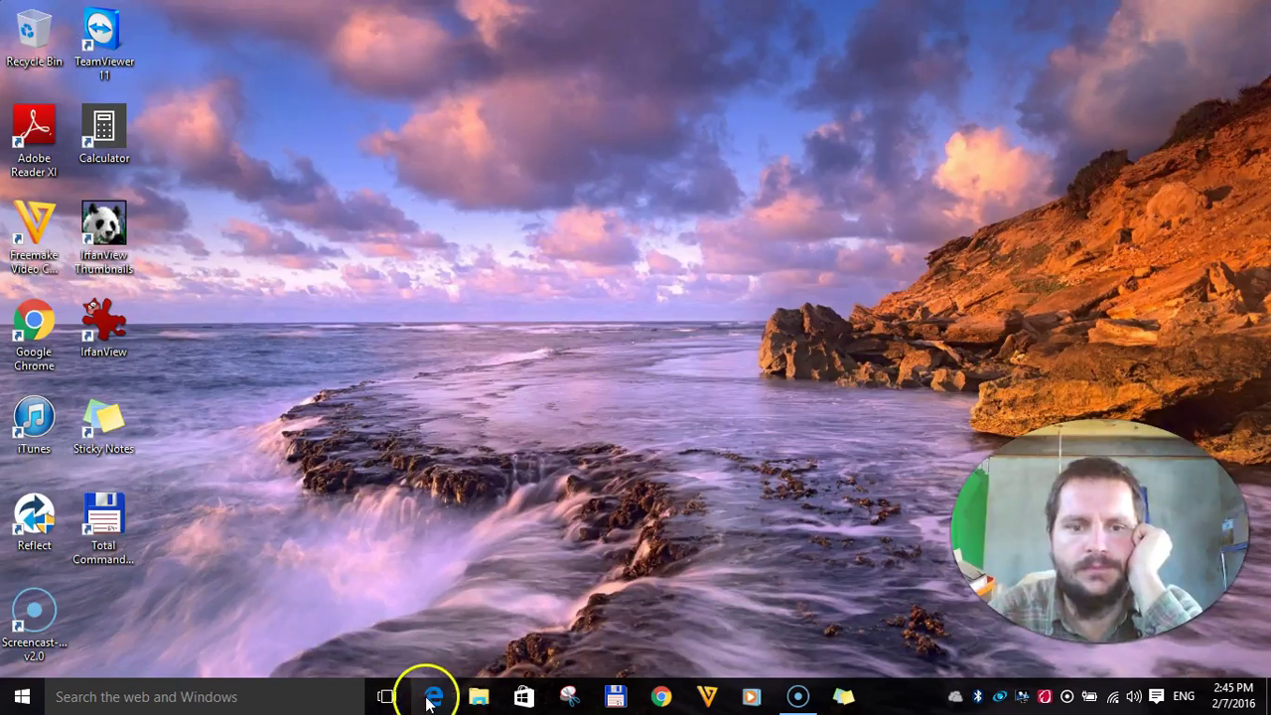
{"action": "left_click", "coordinate": [433, 697]}
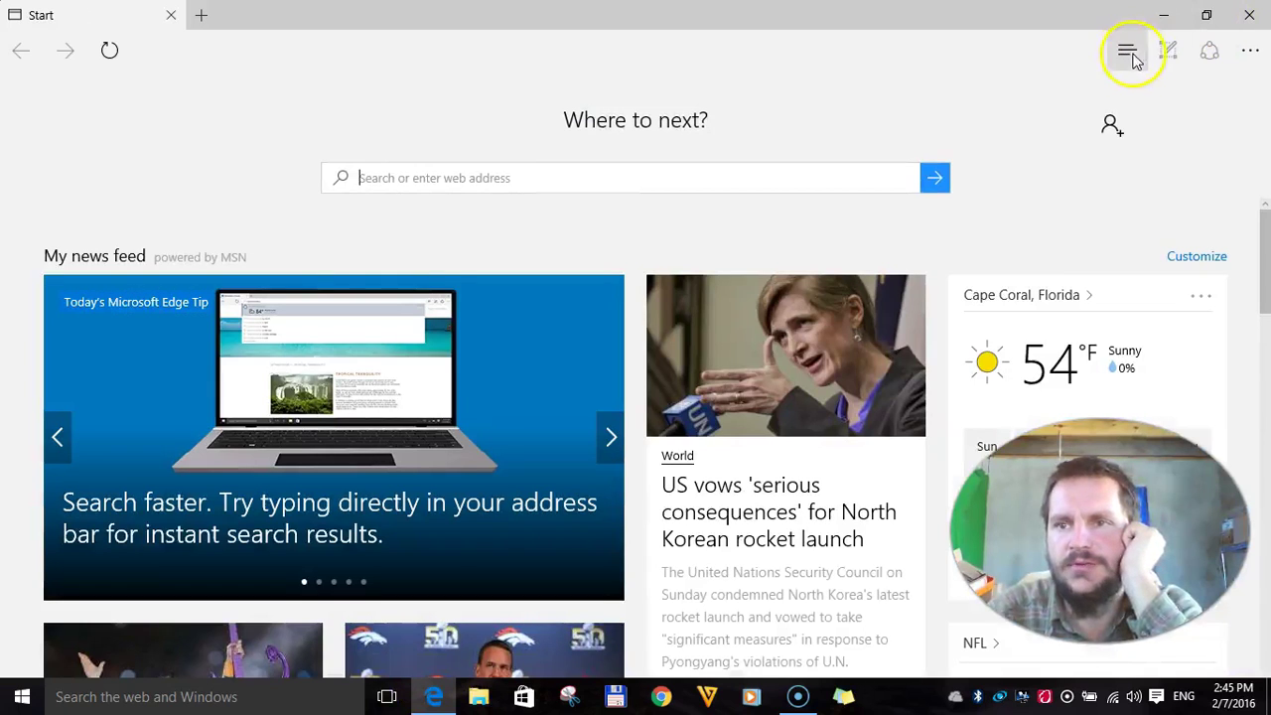
View the Favorites hub from the Start page and dismiss it
{"action": "left_click", "coordinate": [1134, 58]}
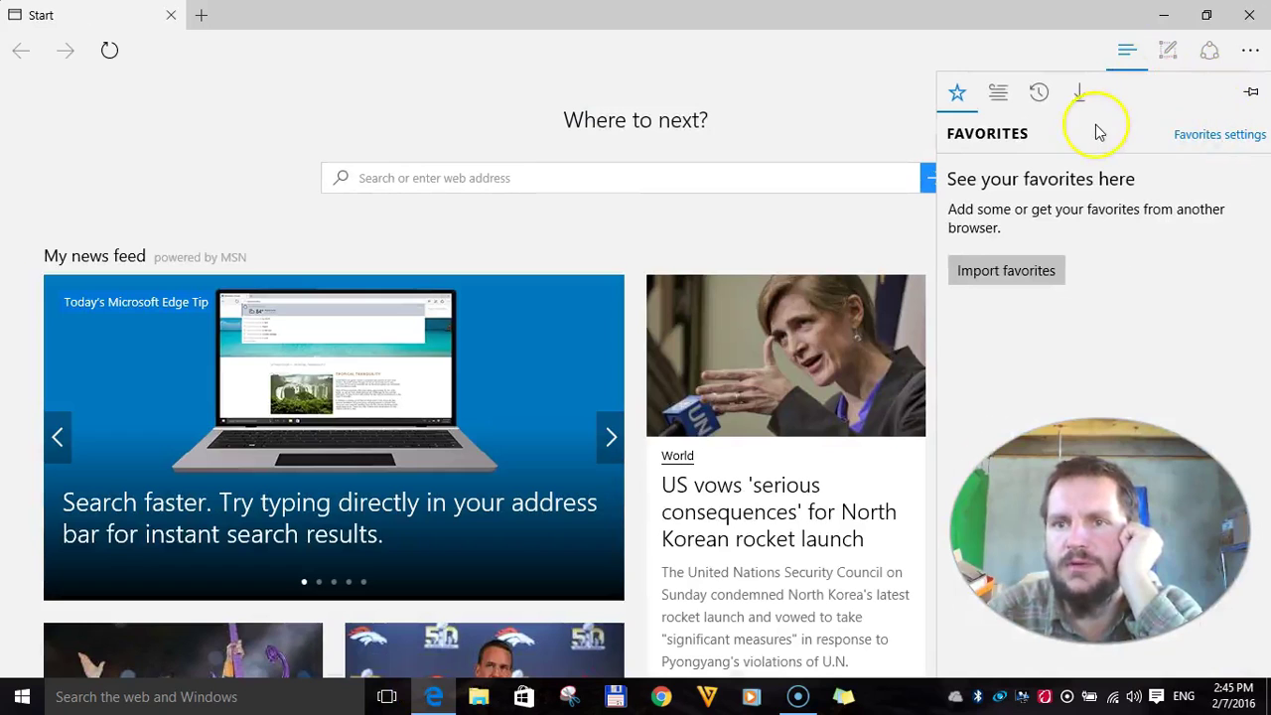
{"action": "left_click", "coordinate": [1208, 60]}
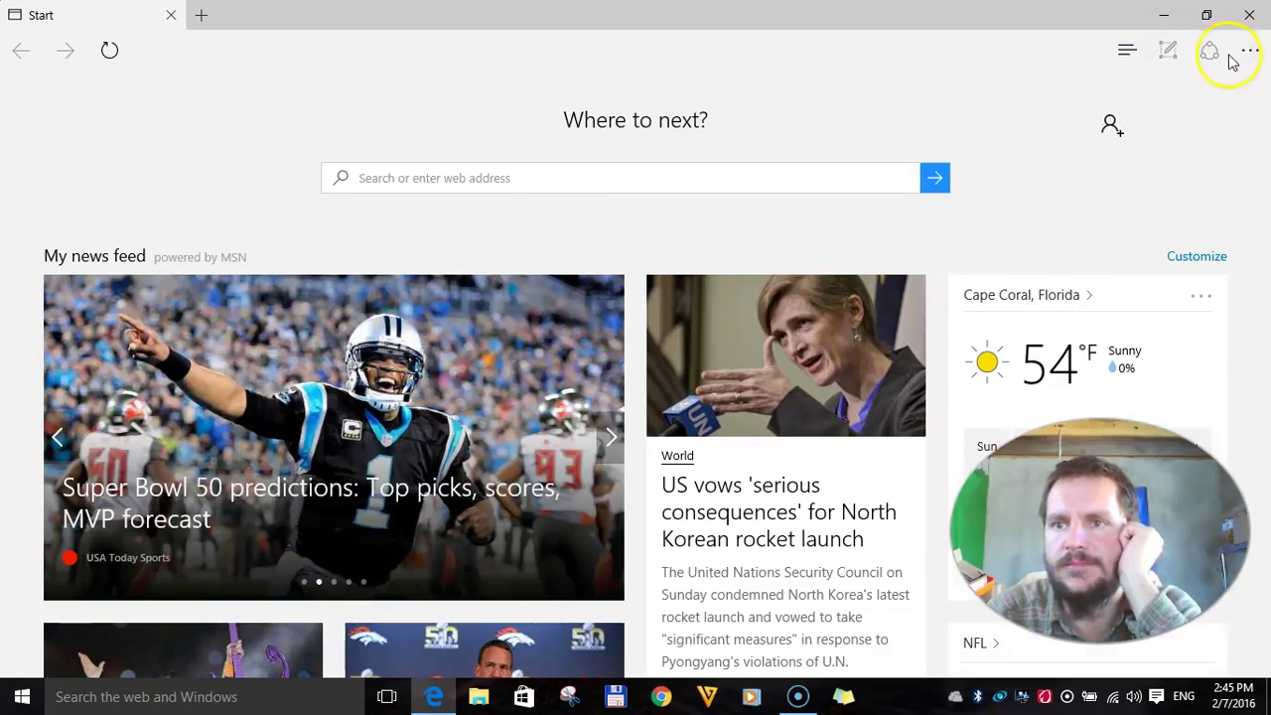
In the browser settings, set Edge to open with Previous pages and new tabs to open with A blank page
{"action": "left_click", "coordinate": [1259, 57]}
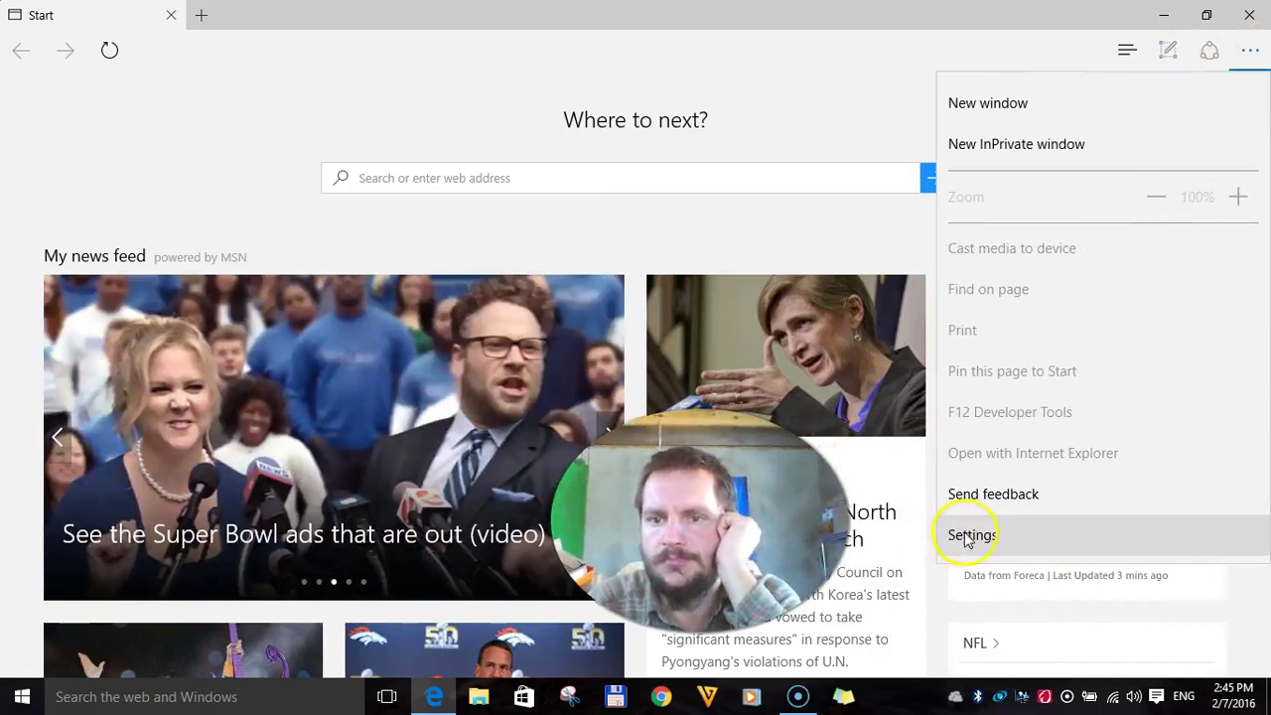
{"action": "left_click", "coordinate": [970, 536]}
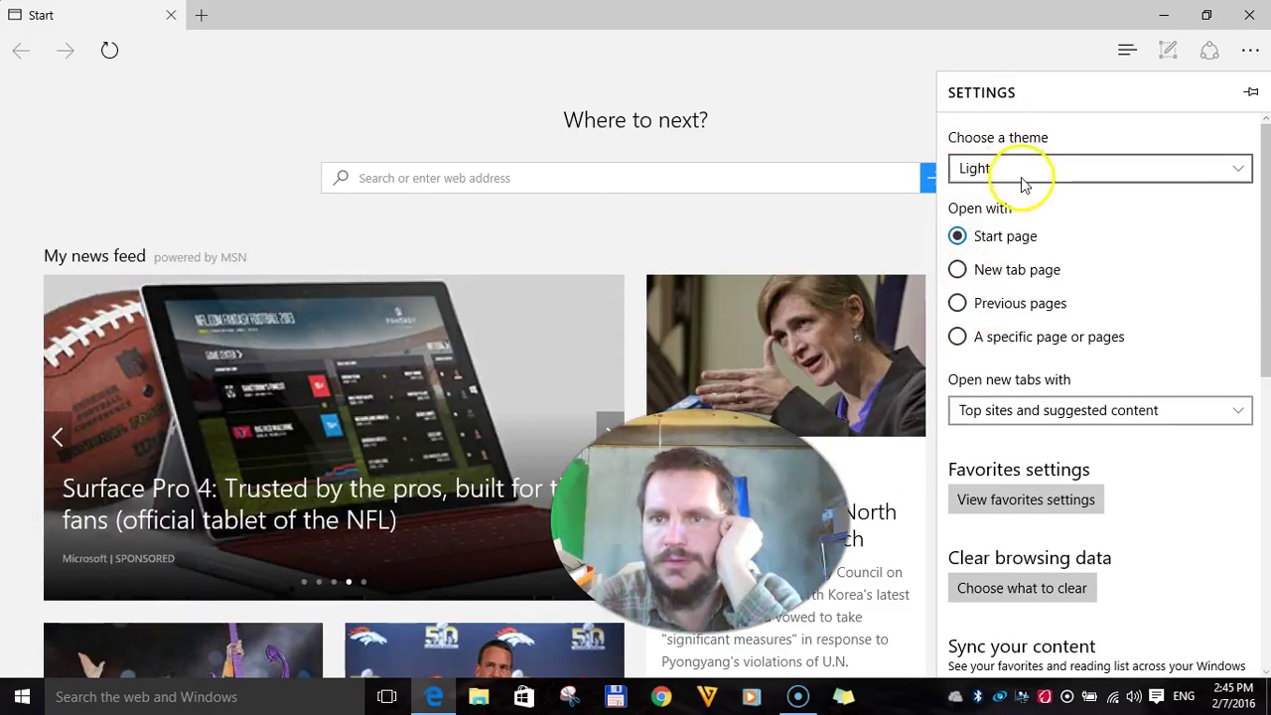
{"action": "left_click", "coordinate": [958, 304]}
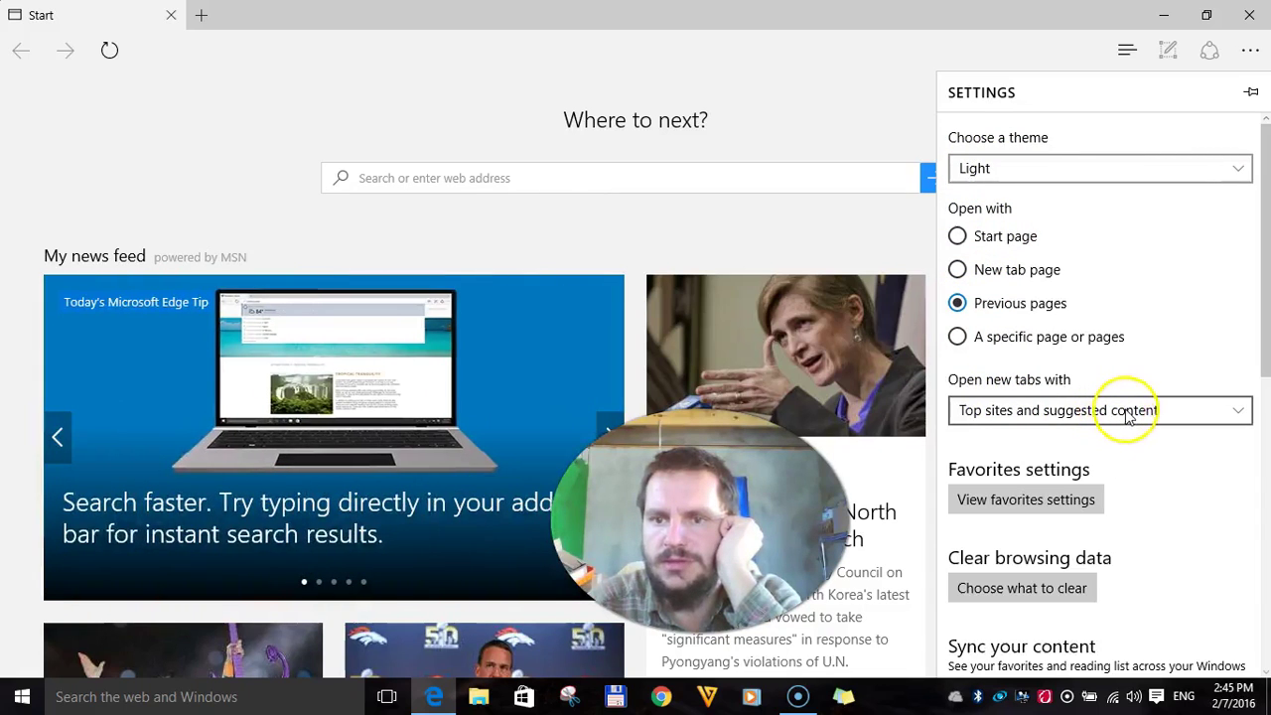
{"action": "left_click", "coordinate": [1128, 418]}
{"action": "left_click", "coordinate": [1089, 436]}
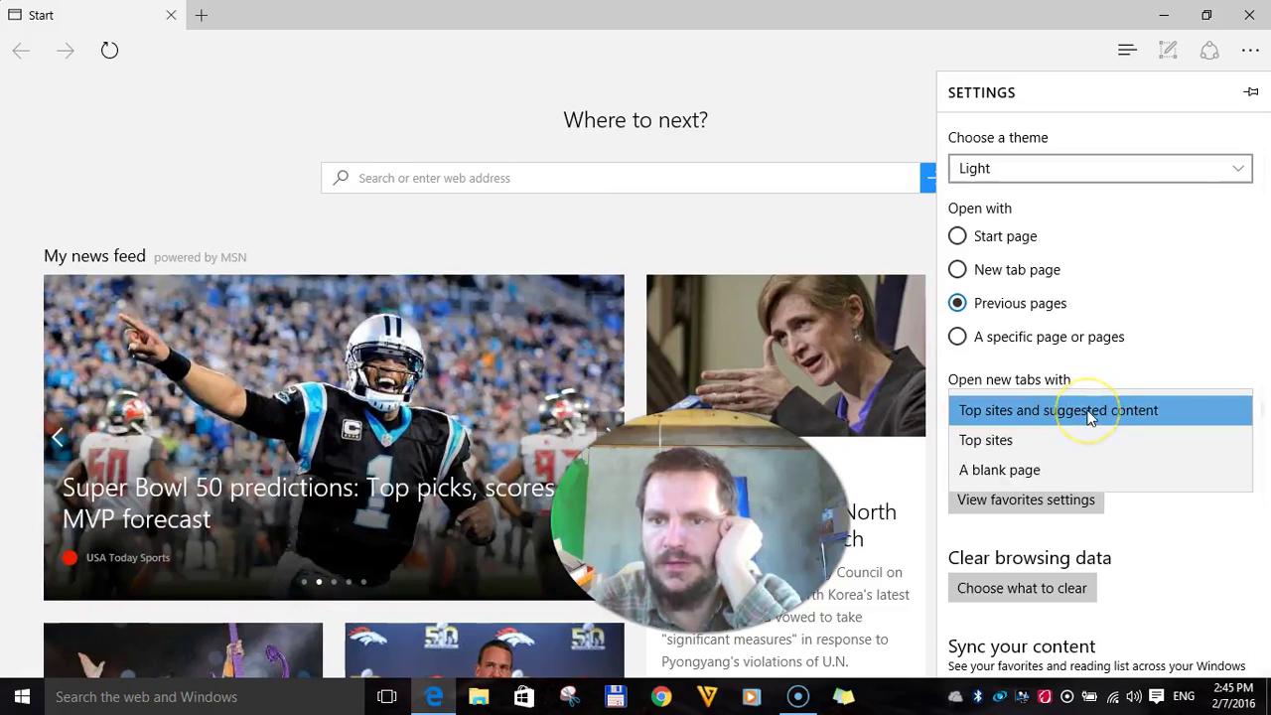
{"action": "left_click", "coordinate": [1085, 475]}
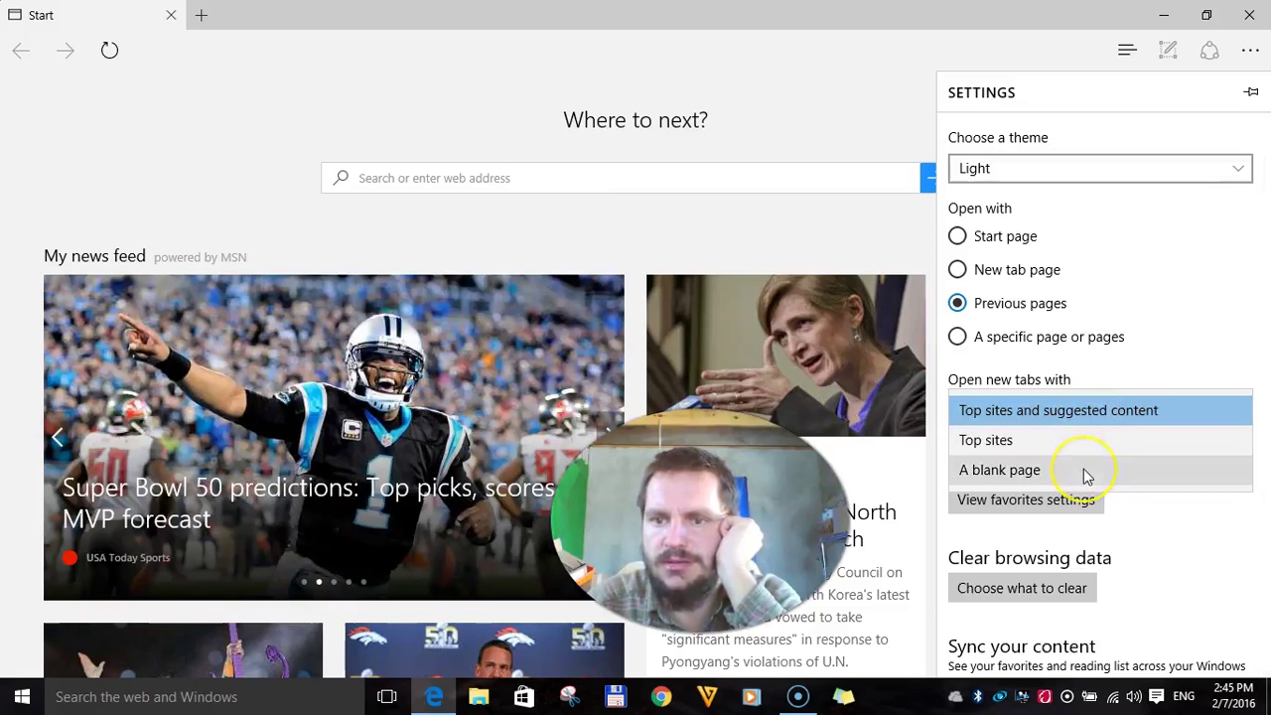
{"action": "left_click", "coordinate": [1083, 469]}
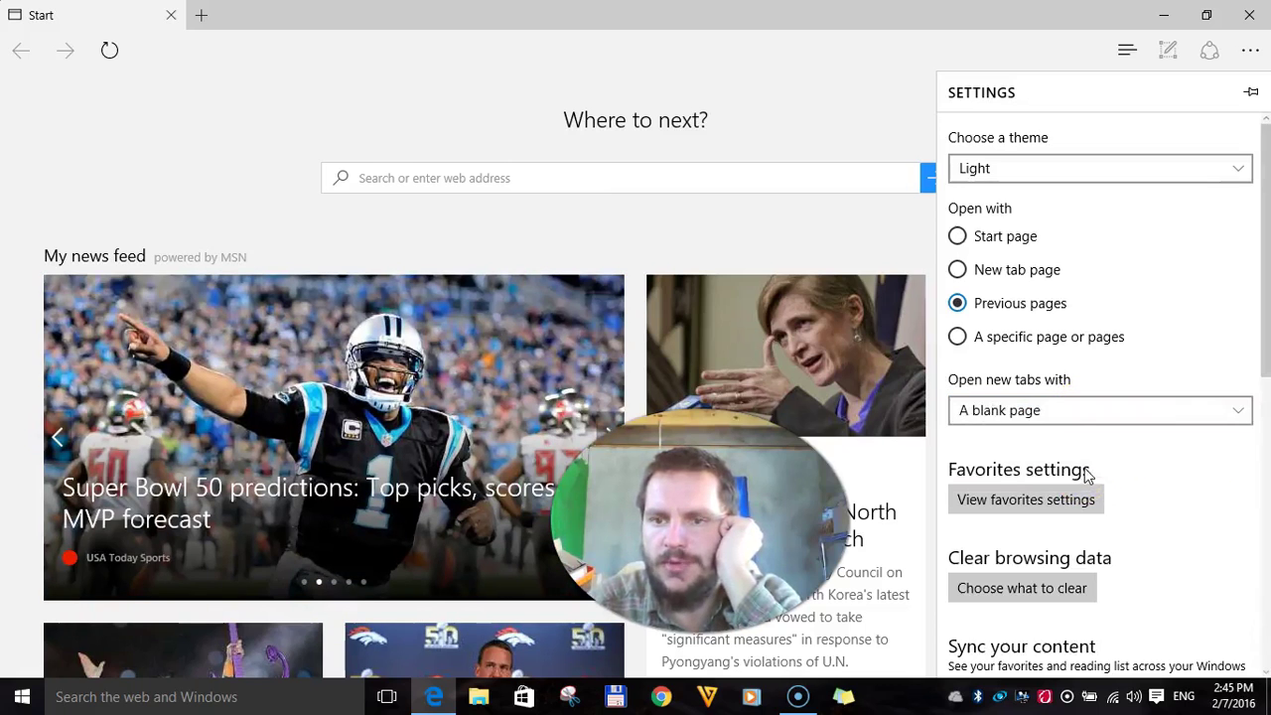
Look through the remaining browser settings down to About this app, return to the first options and close the settings
{"action": "scroll", "coordinate": [1172, 453], "scroll_direction": "down", "scroll_amount": 3}
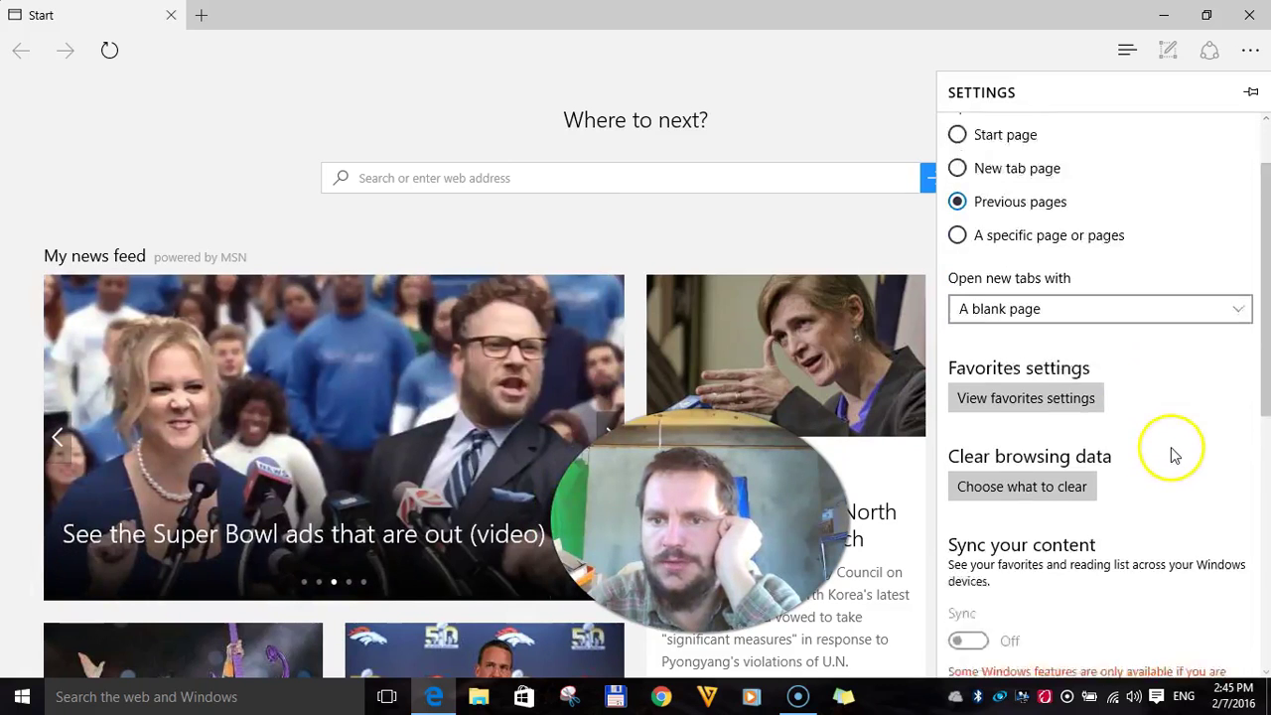
{"action": "scroll", "coordinate": [1175, 453], "scroll_direction": "down", "scroll_amount": 2}
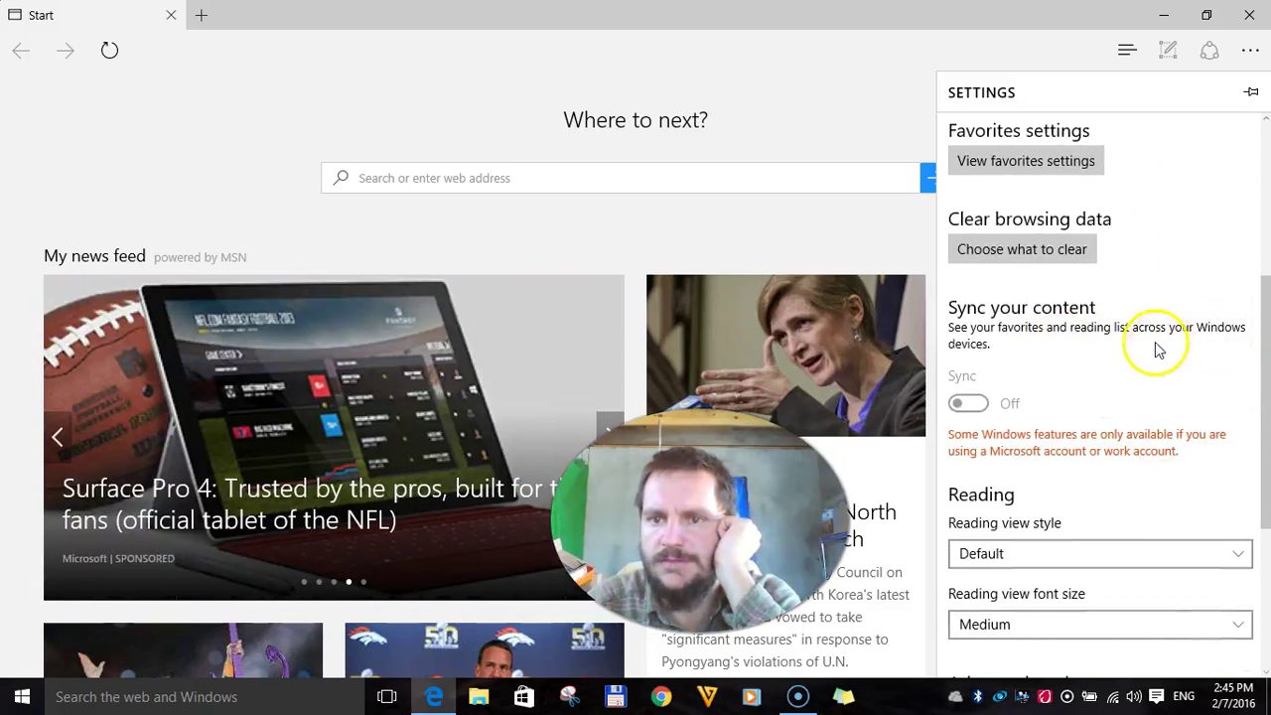
{"action": "scroll", "coordinate": [1132, 387], "scroll_direction": "down", "scroll_amount": 5}
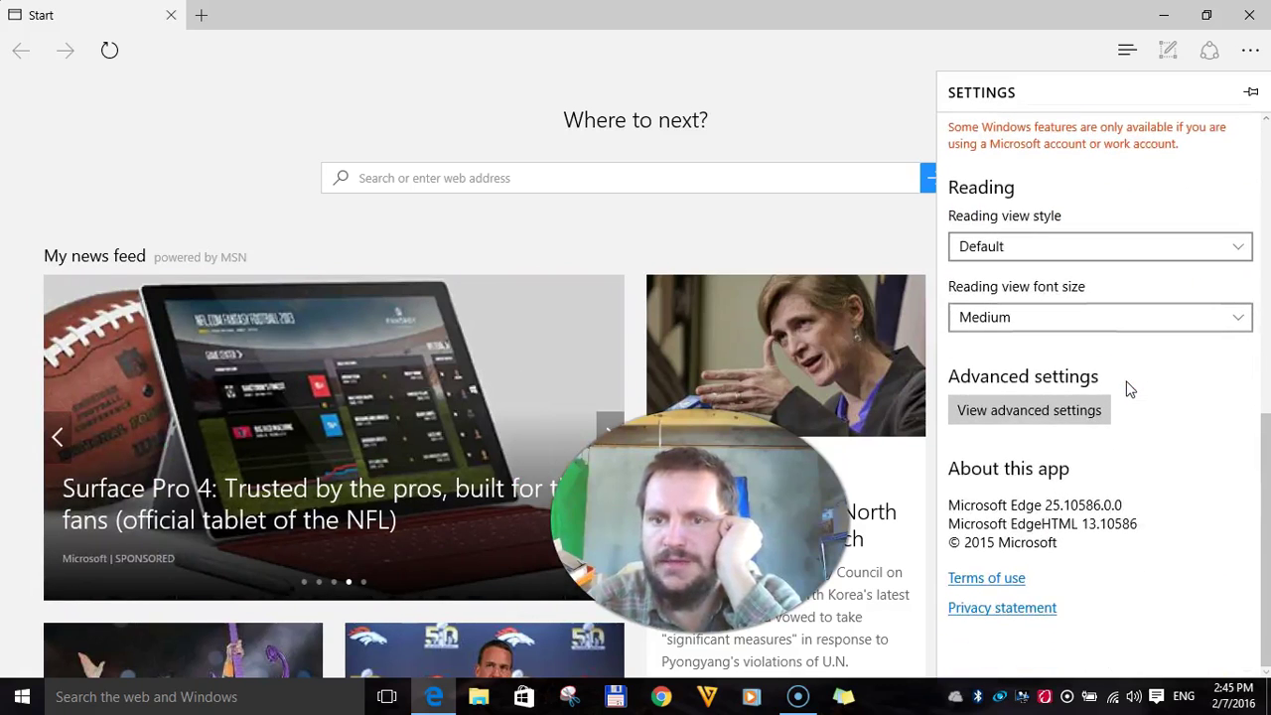
{"action": "scroll", "coordinate": [1127, 389], "scroll_direction": "up", "scroll_amount": 10}
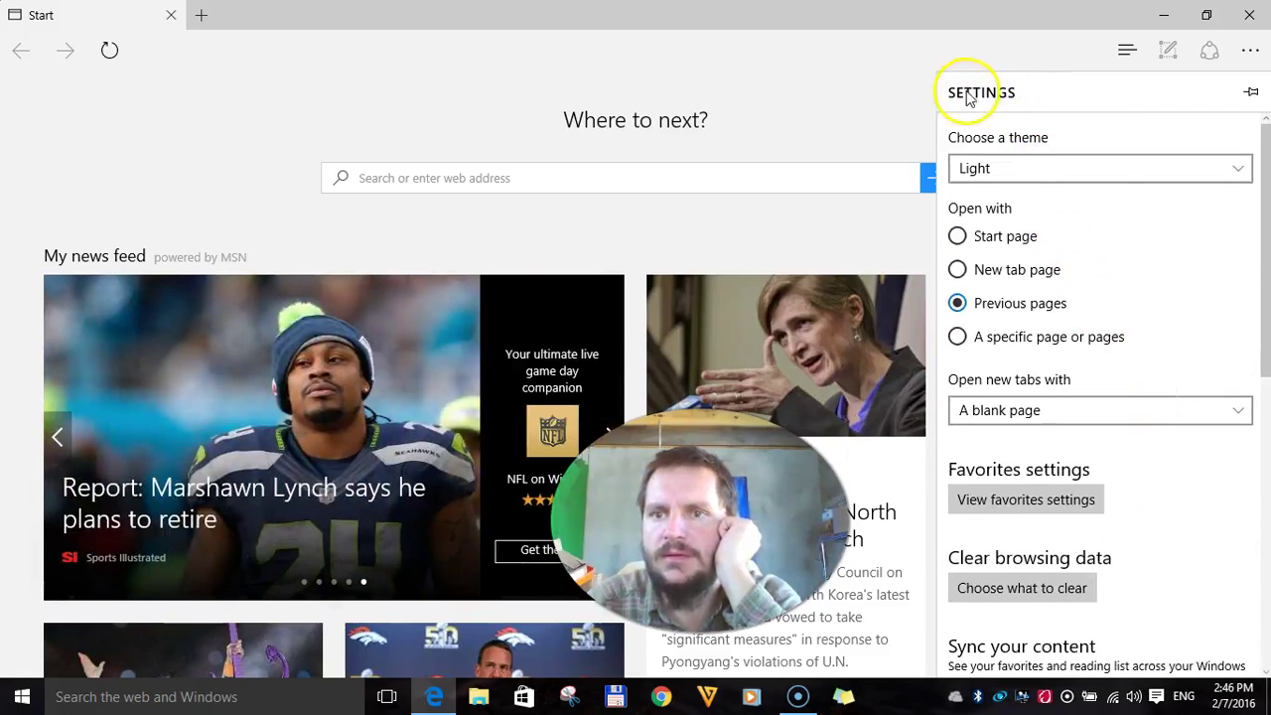
{"action": "left_click", "coordinate": [891, 133]}
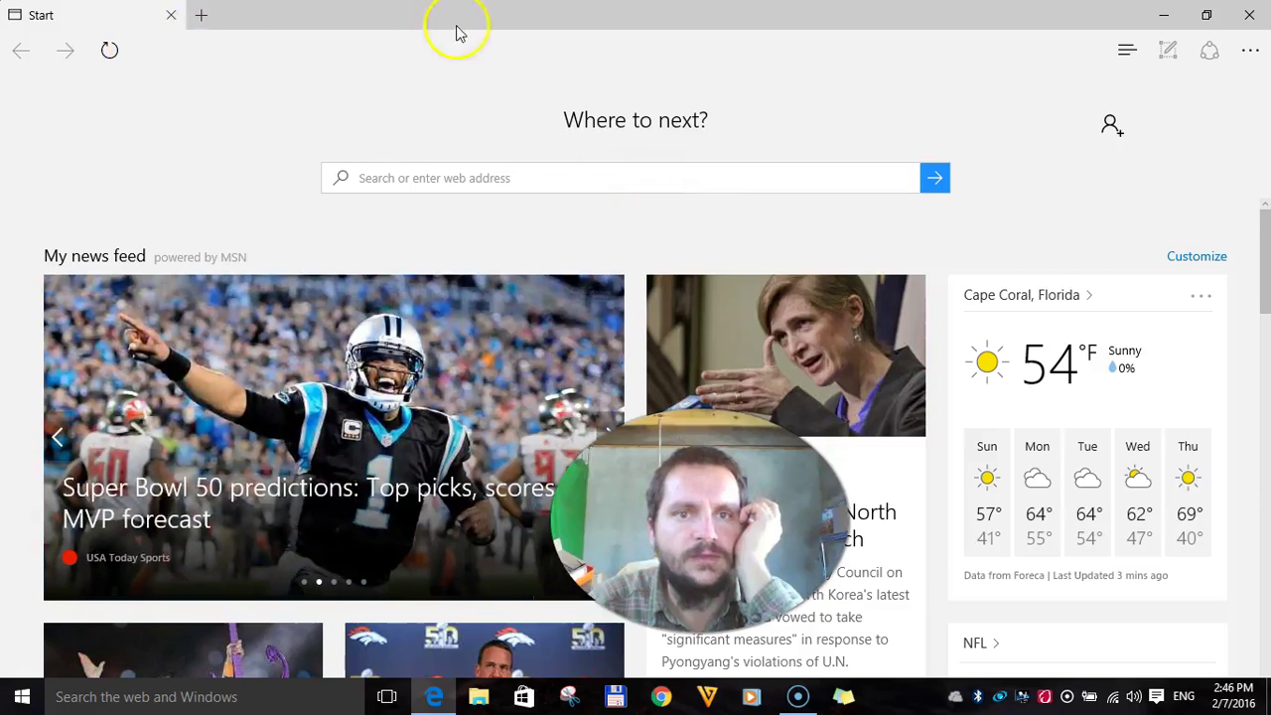
Reopen the browser settings and show the advanced settings
{"action": "left_click", "coordinate": [1249, 52]}
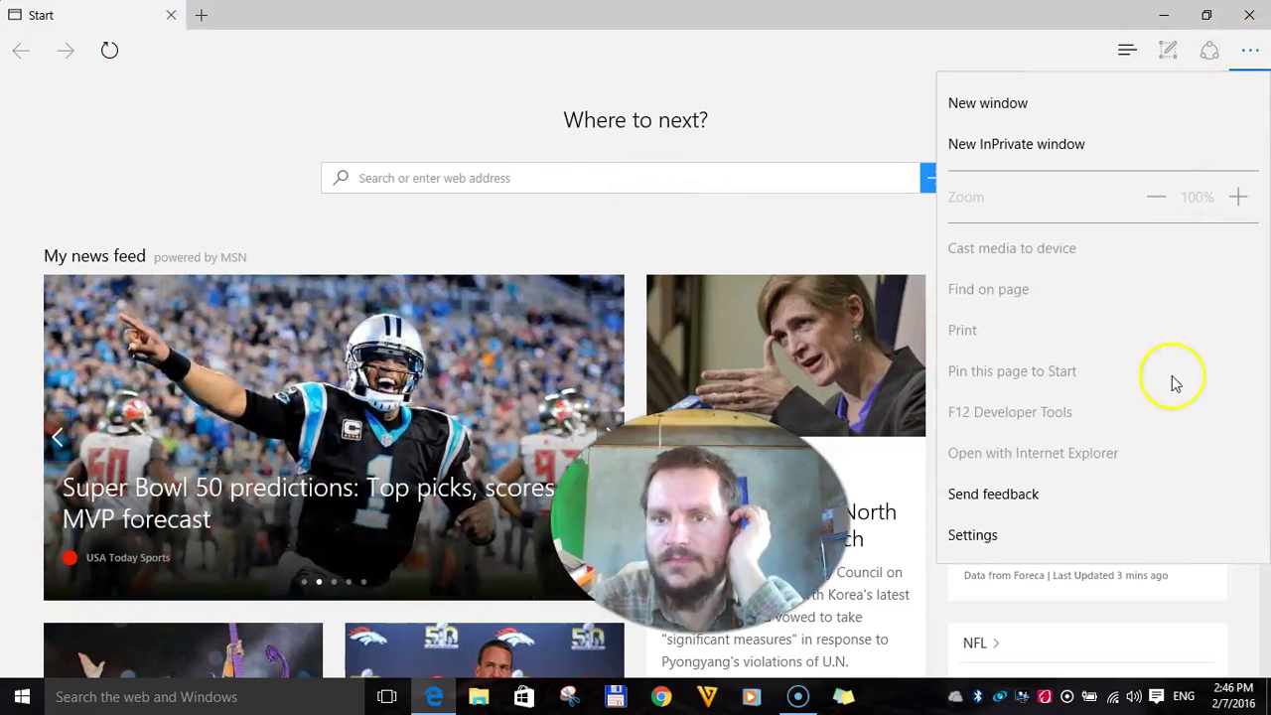
{"action": "left_click", "coordinate": [1037, 537]}
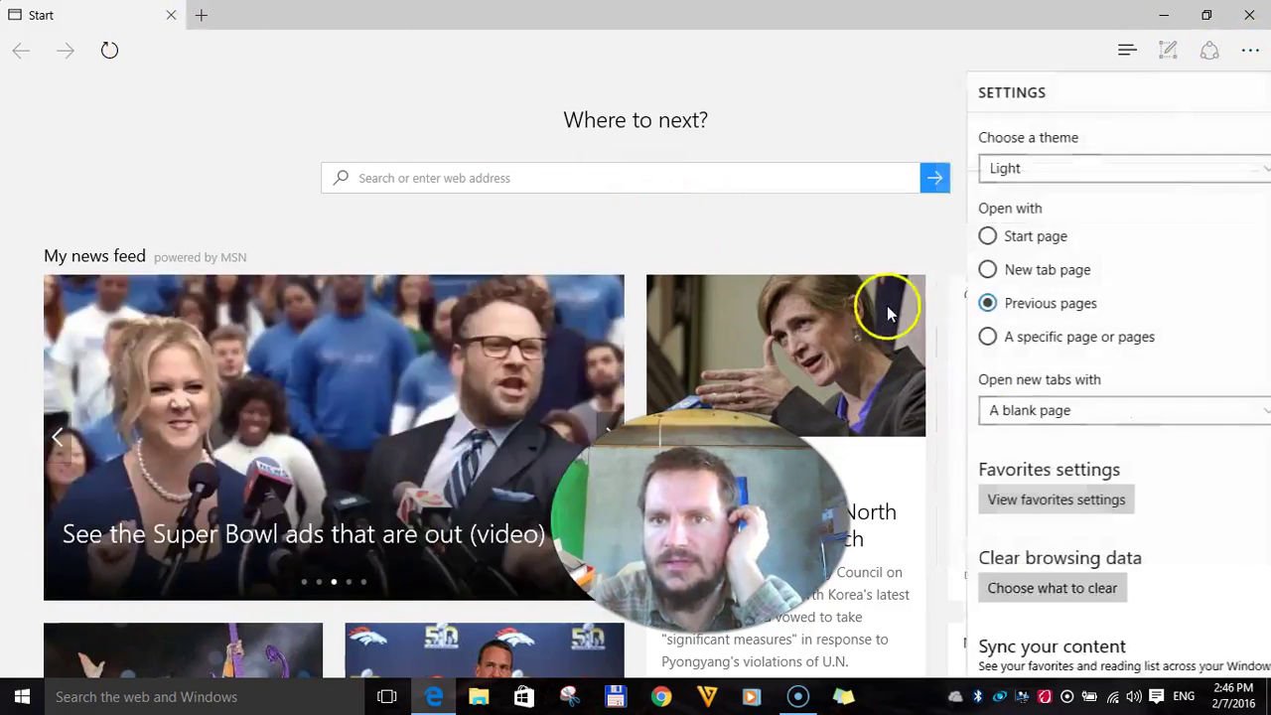
{"action": "scroll", "coordinate": [1174, 387], "scroll_direction": "down", "scroll_amount": 7}
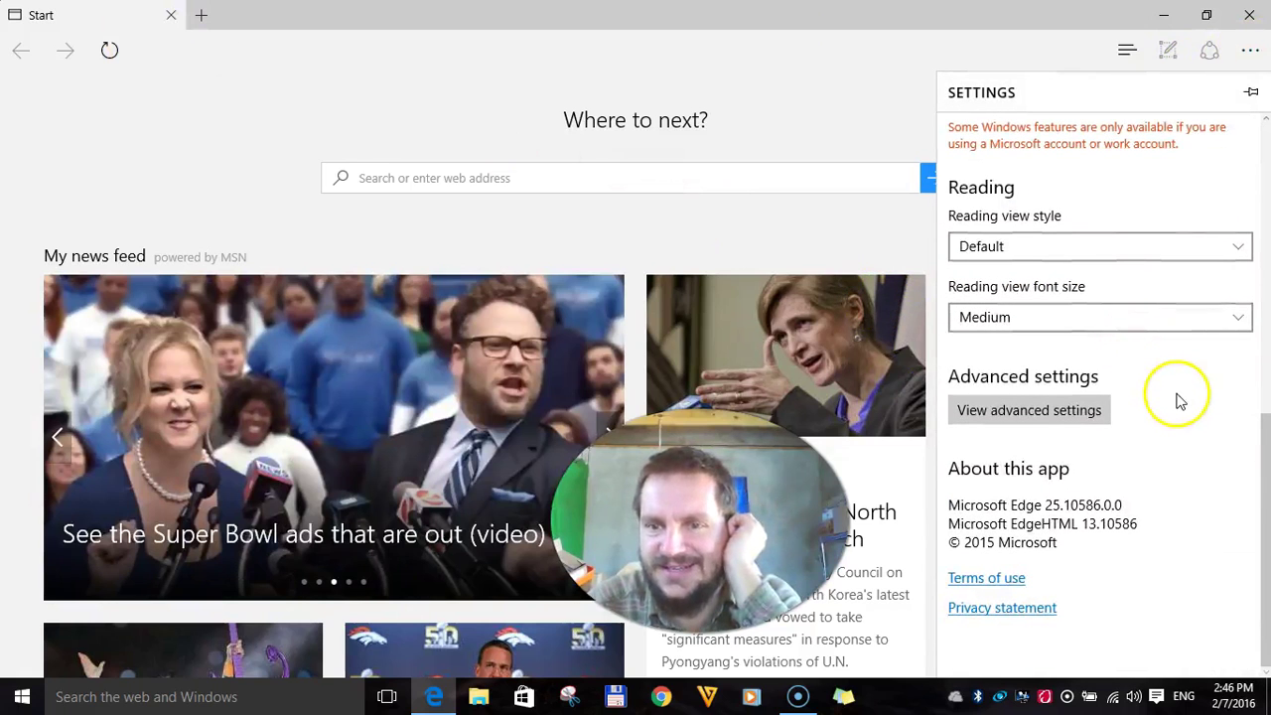
{"action": "left_click", "coordinate": [1063, 409]}
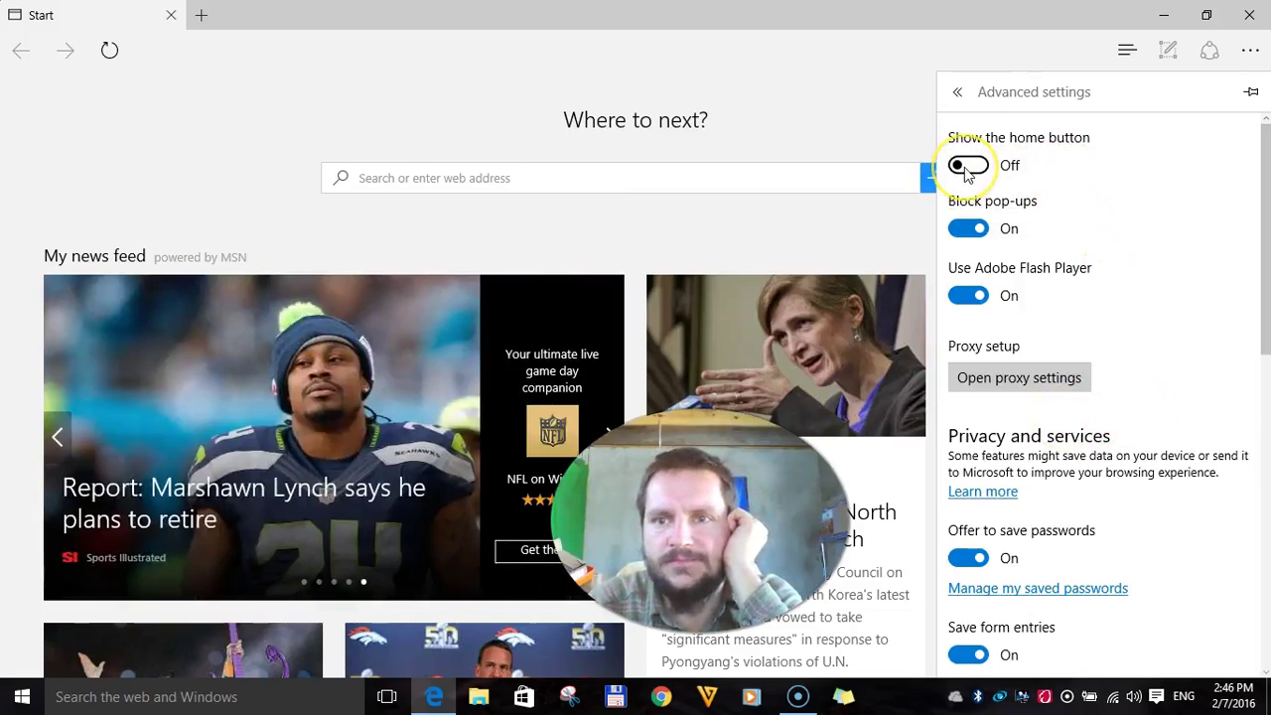
Show the home button in the advanced settings, save google.com as its page, and close the settings
{"action": "left_click", "coordinate": [967, 166]}
{"action": "left_click", "coordinate": [1085, 211]}
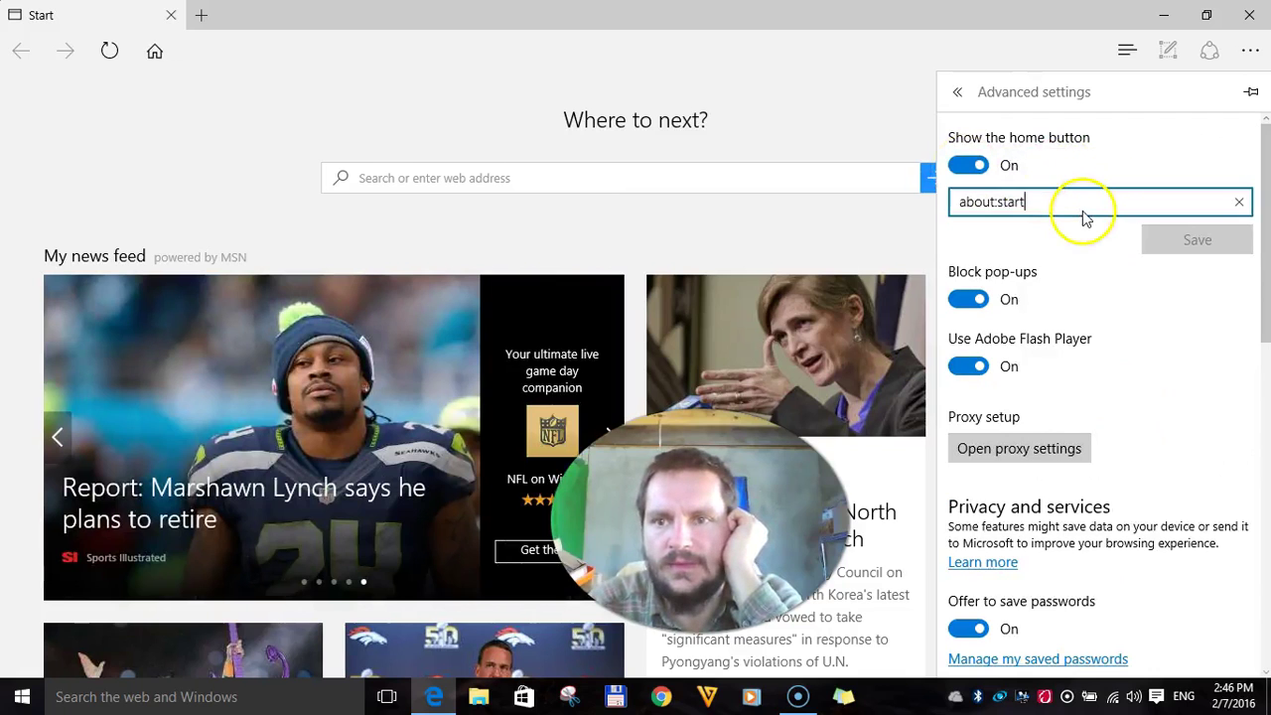
{"action": "left_click_drag", "start_coordinate": [1081, 206], "coordinate": [884, 214]}
{"action": "type", "text": "g"}
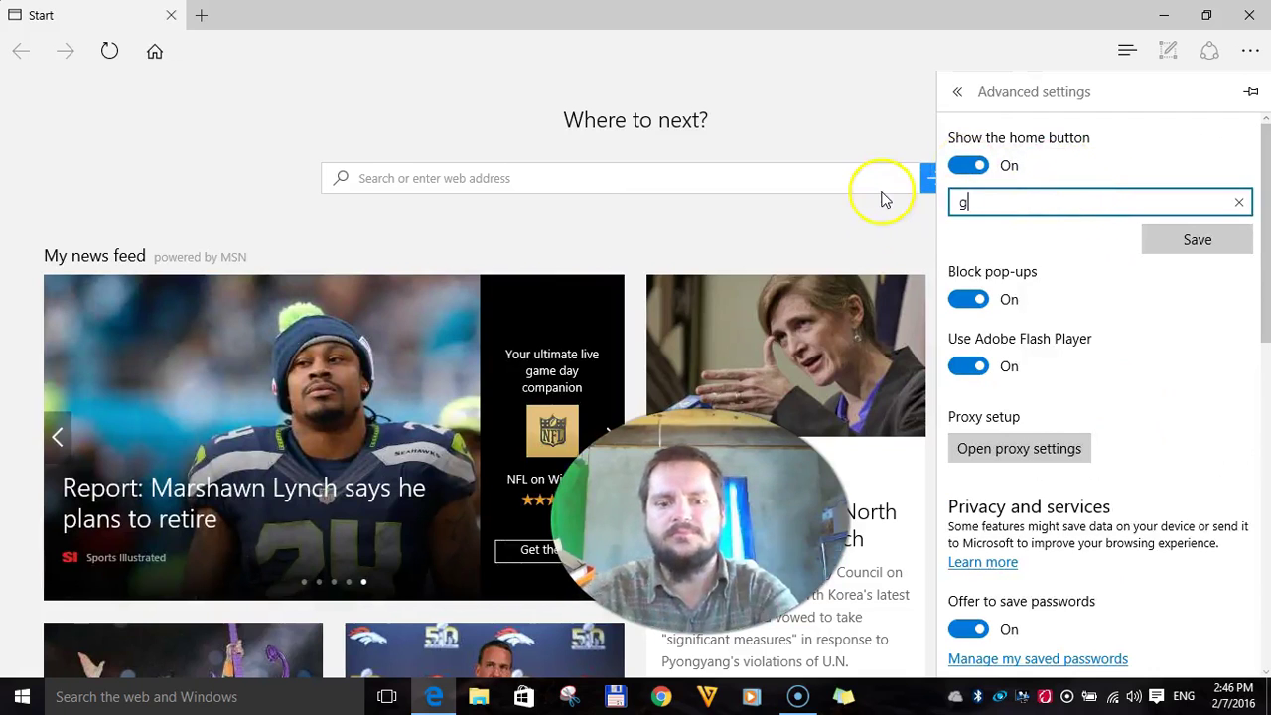
{"action": "type", "text": "oogle.c"}
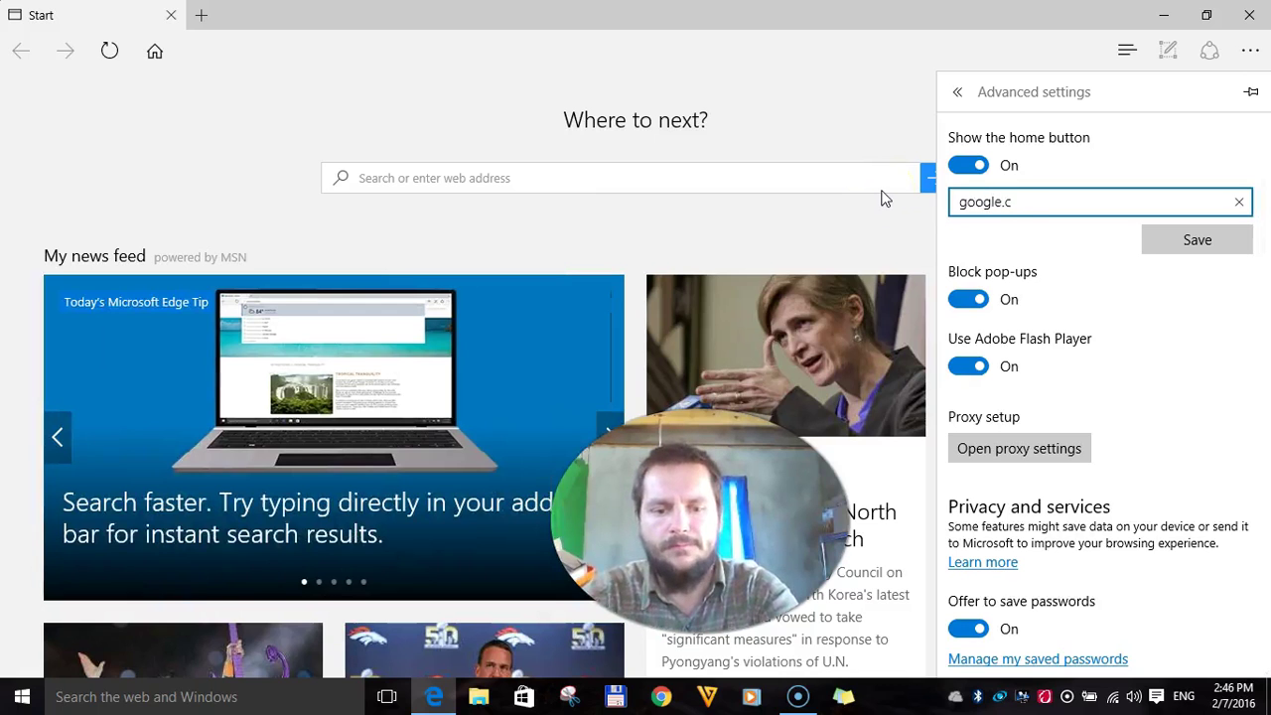
{"action": "type", "text": "om"}
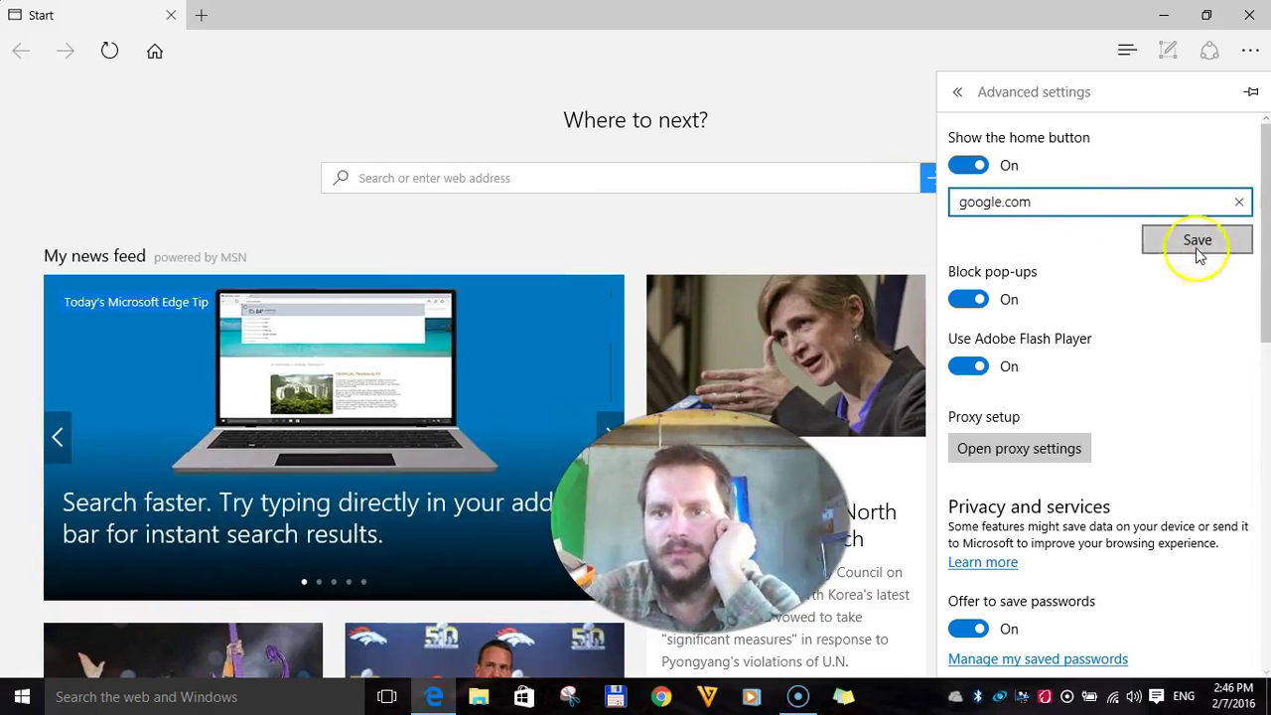
{"action": "left_click", "coordinate": [1196, 244]}
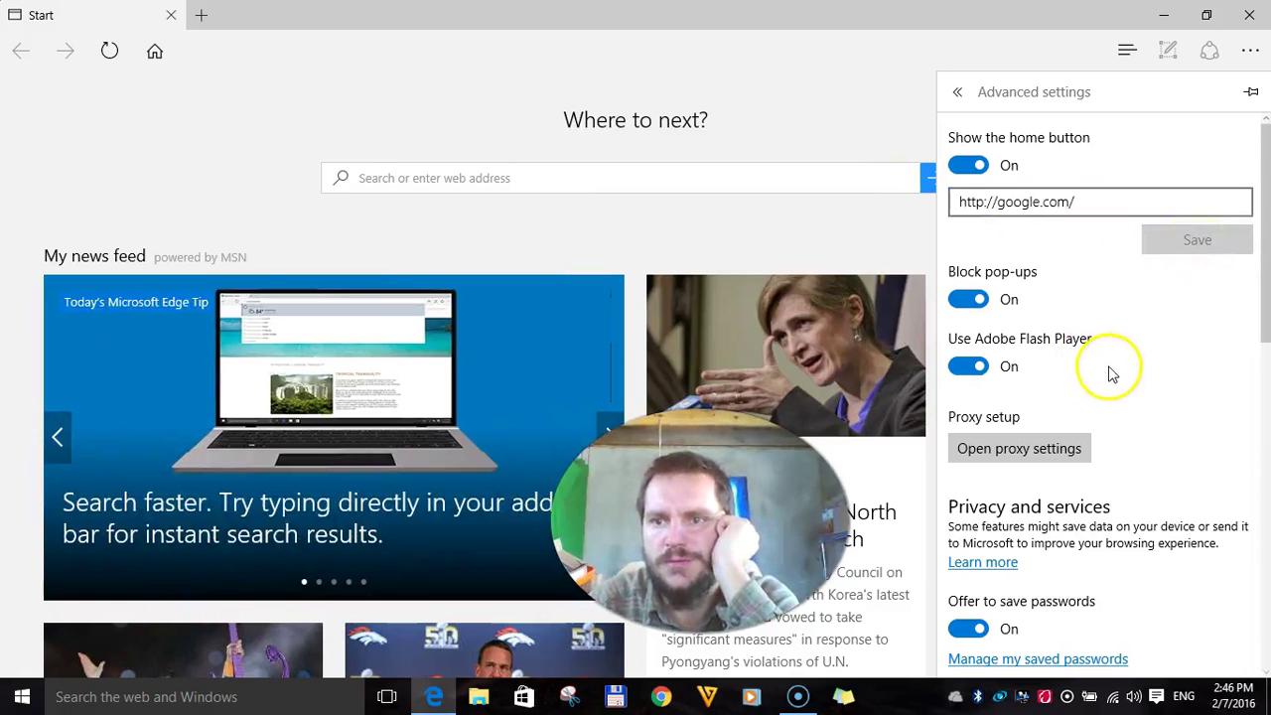
{"action": "scroll", "coordinate": [1117, 375], "scroll_direction": "down", "scroll_amount": 5}
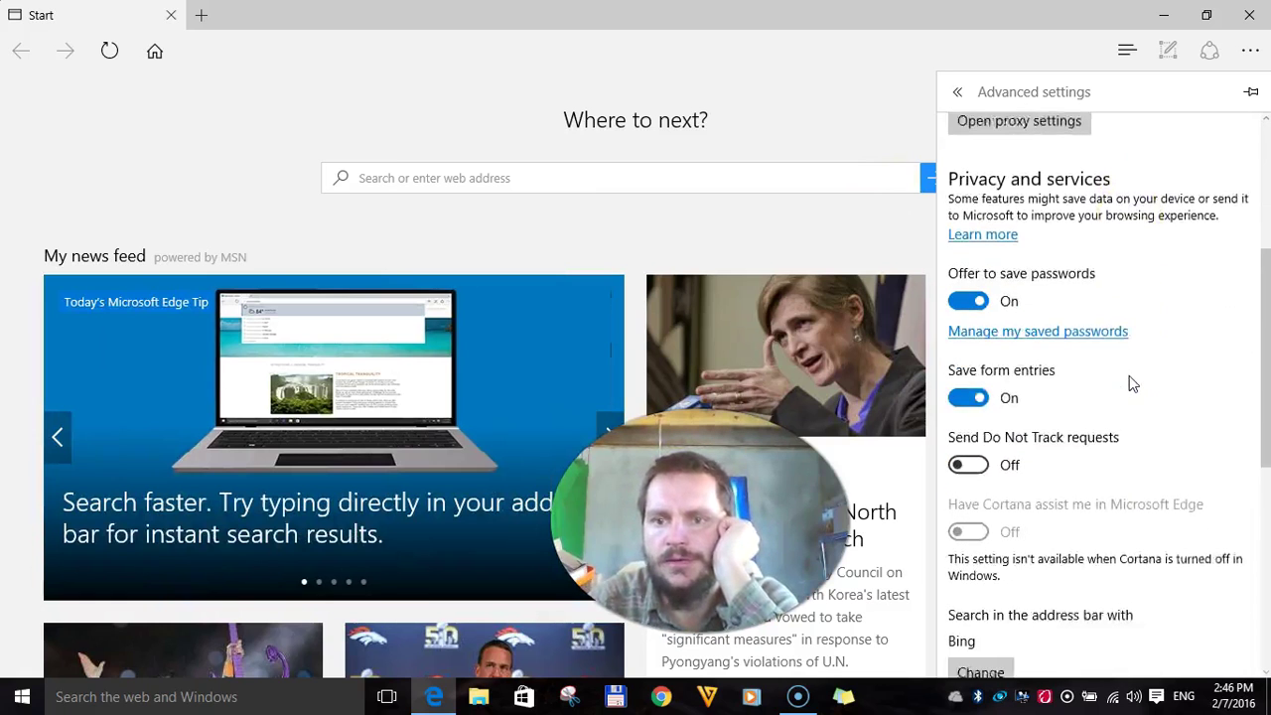
{"action": "scroll", "coordinate": [1132, 385], "scroll_direction": "down", "scroll_amount": 1}
{"action": "left_click", "coordinate": [204, 25]}
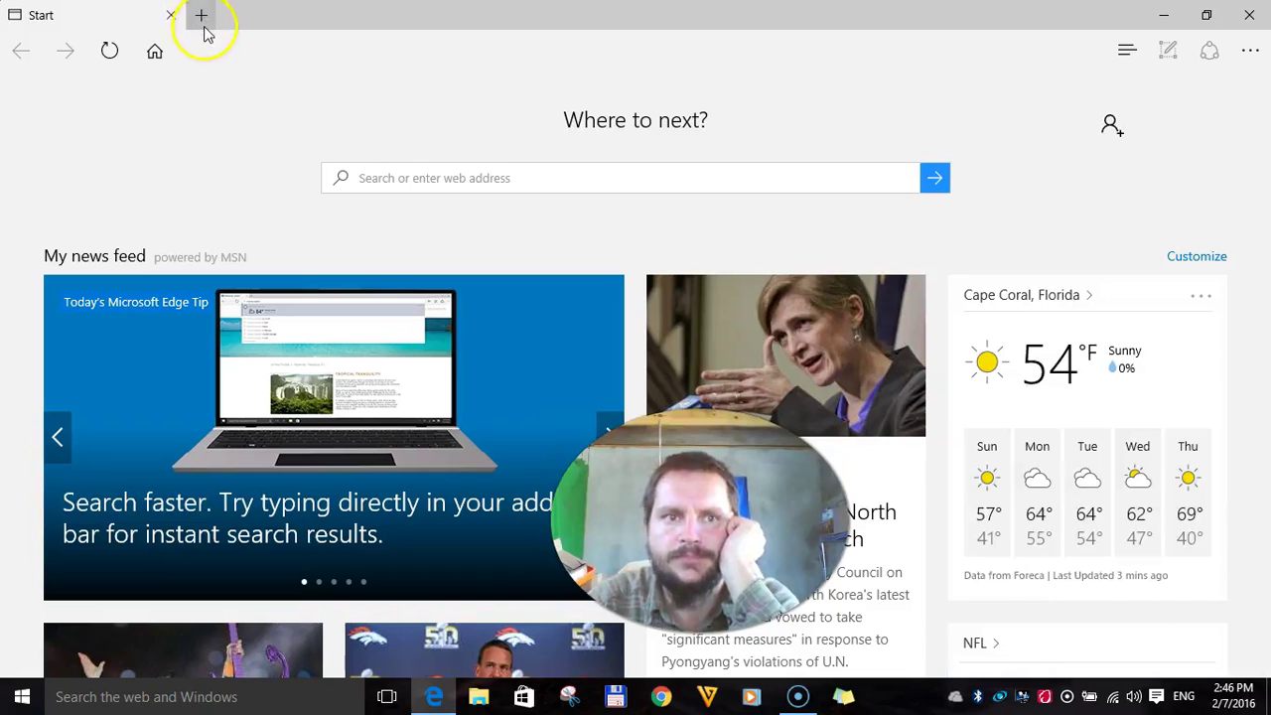
Search for mapquest from a new tab
{"action": "left_click", "coordinate": [201, 15]}
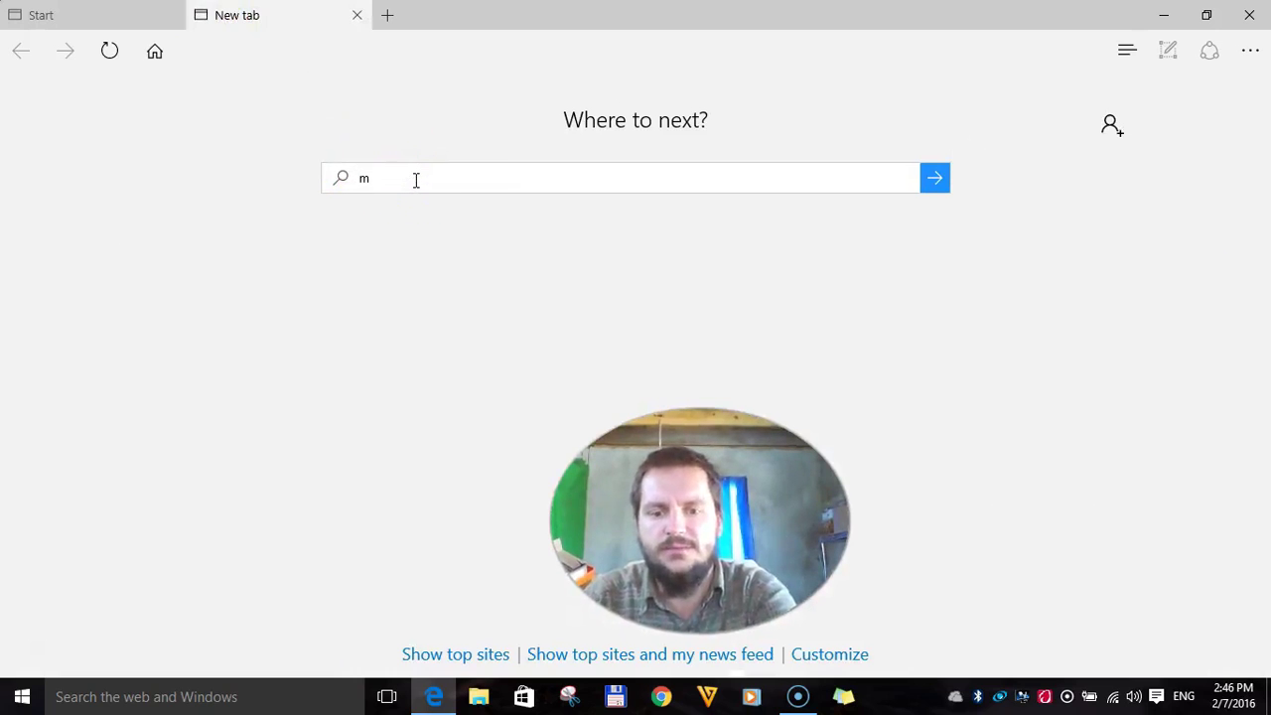
{"action": "left_click", "coordinate": [417, 335]}
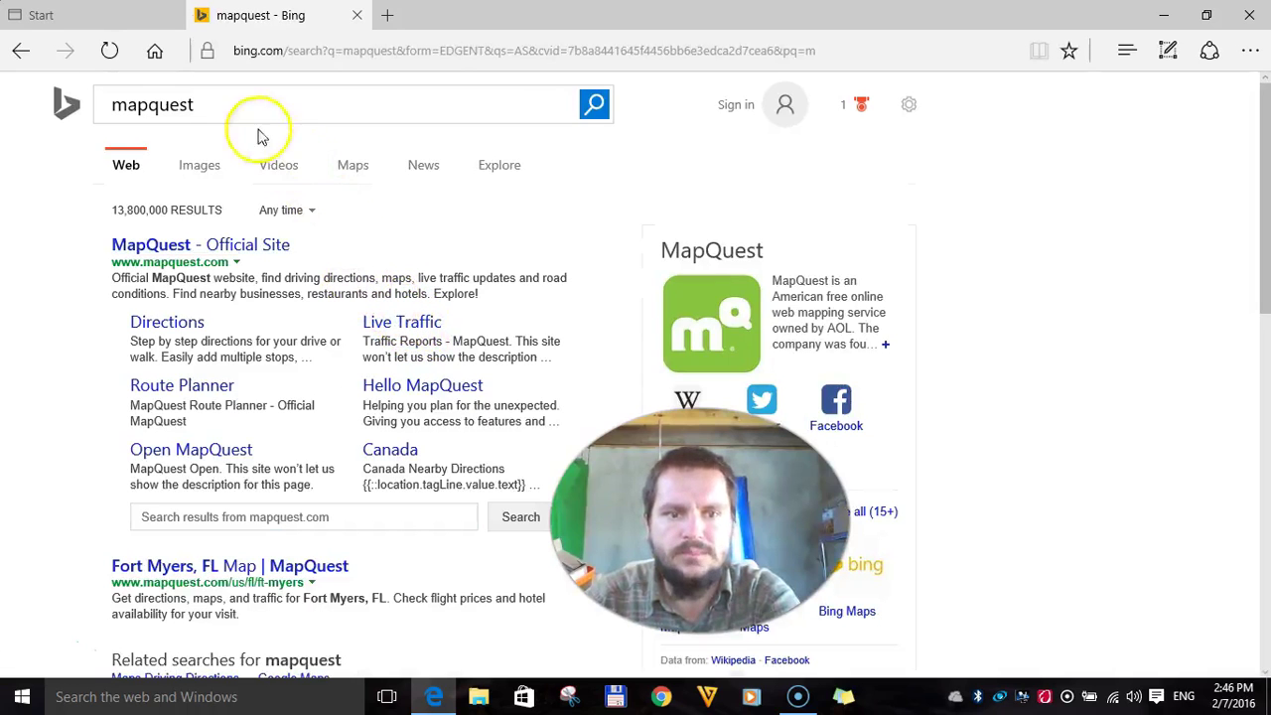
Close the browser with all open tabs, selecting the option to always close all tabs
{"action": "left_click", "coordinate": [1250, 14]}
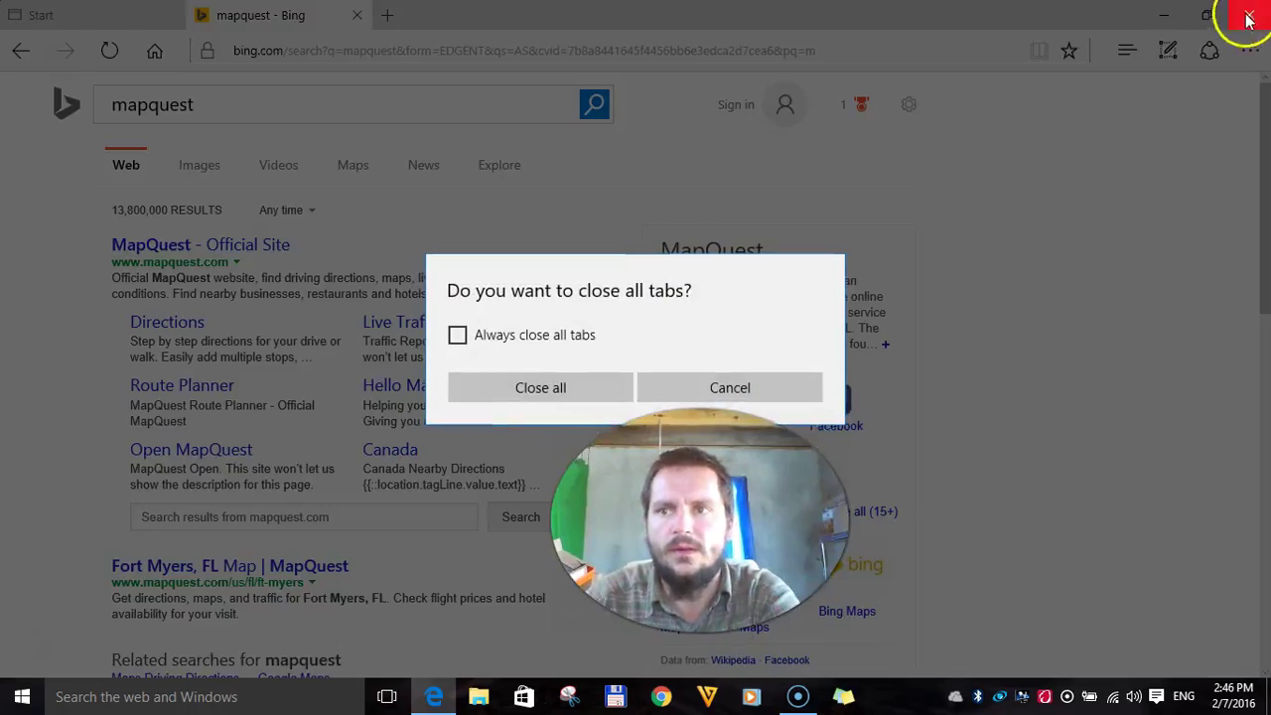
{"action": "left_click", "coordinate": [536, 335]}
{"action": "left_click", "coordinate": [541, 389]}
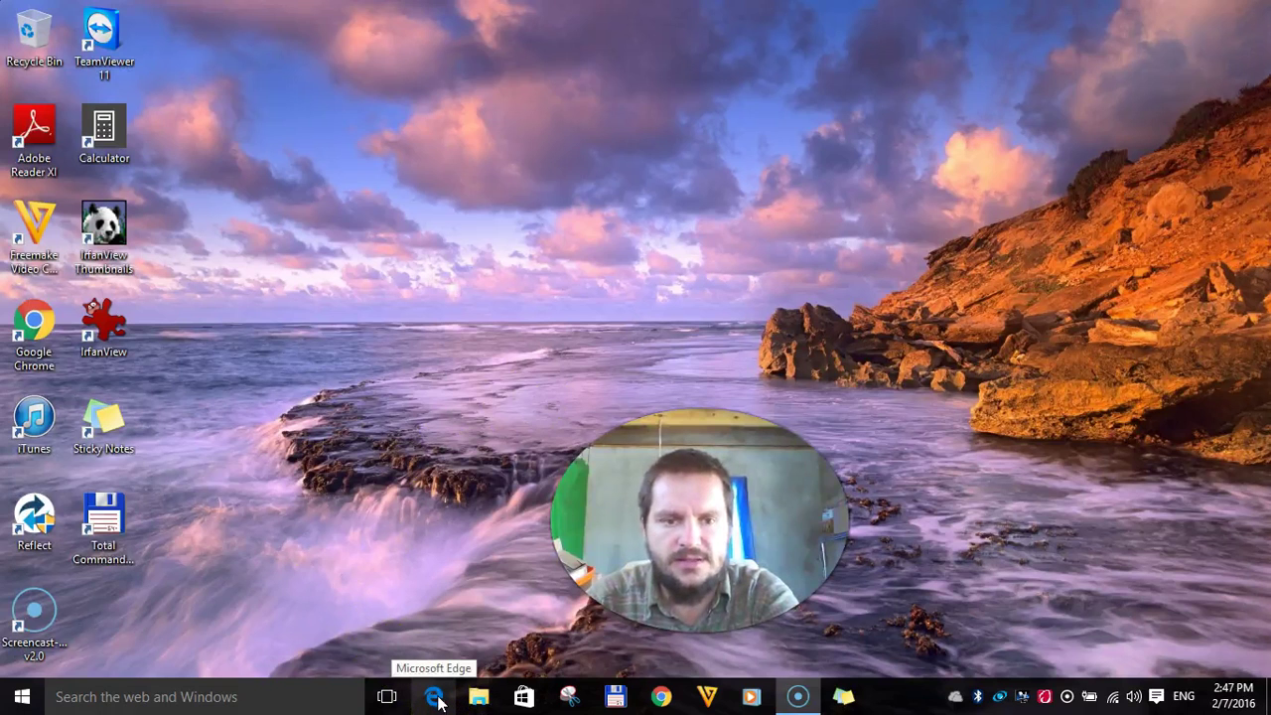
Reopen Microsoft Edge from the desktop to restore the previous pages
{"action": "left_click", "coordinate": [435, 697]}
{"action": "left_click", "coordinate": [426, 440]}
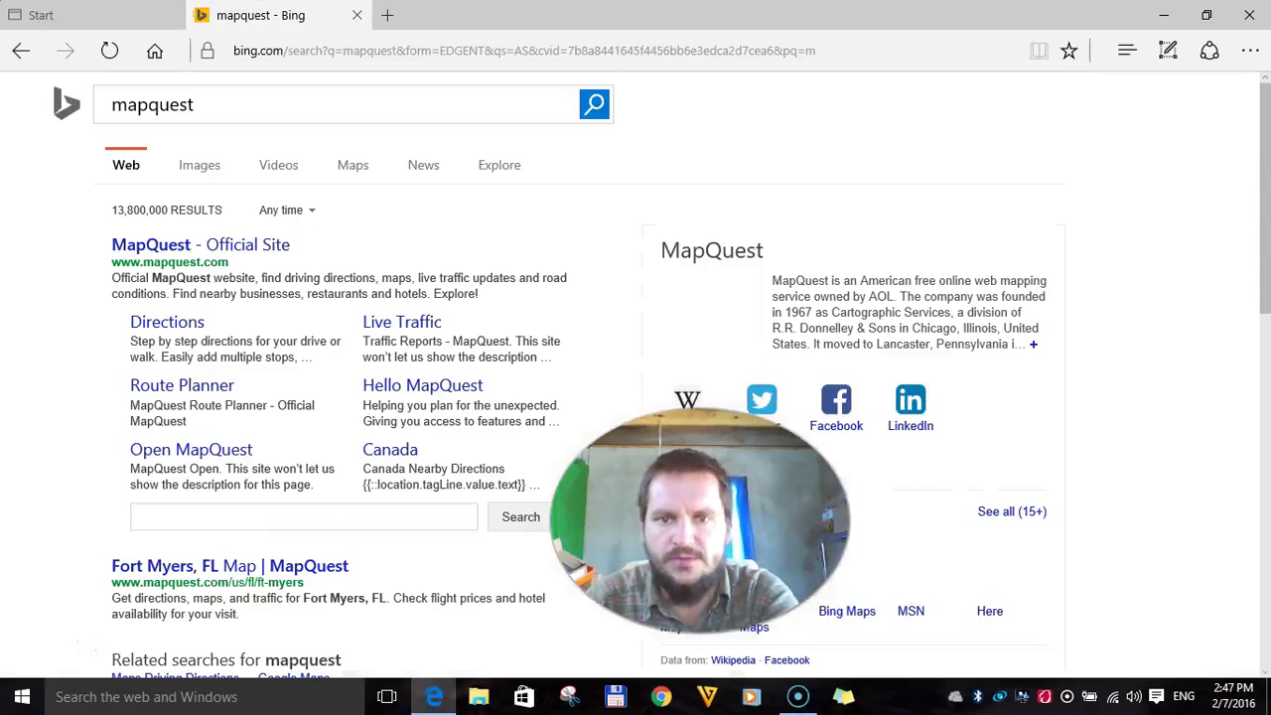
{"action": "left_click", "coordinate": [637, 209]}
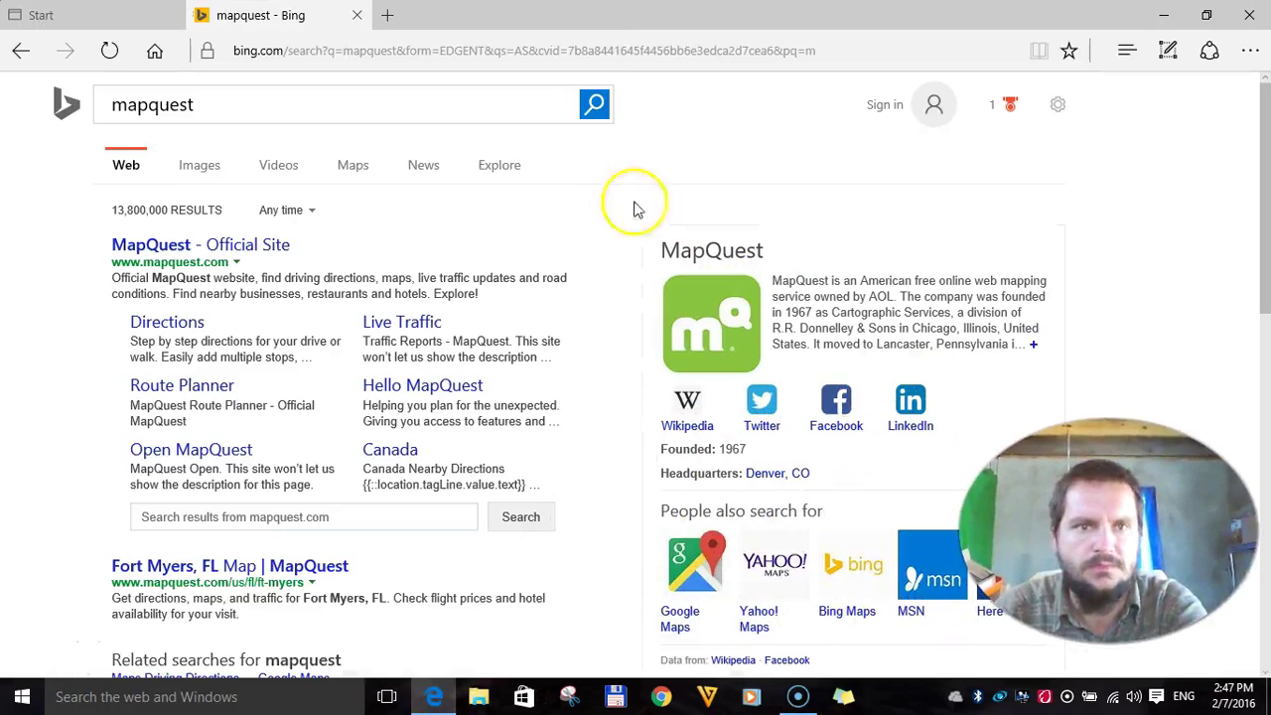
Return to the browser's advanced settings and find the option for searching in the address bar
{"action": "left_click", "coordinate": [1249, 60]}
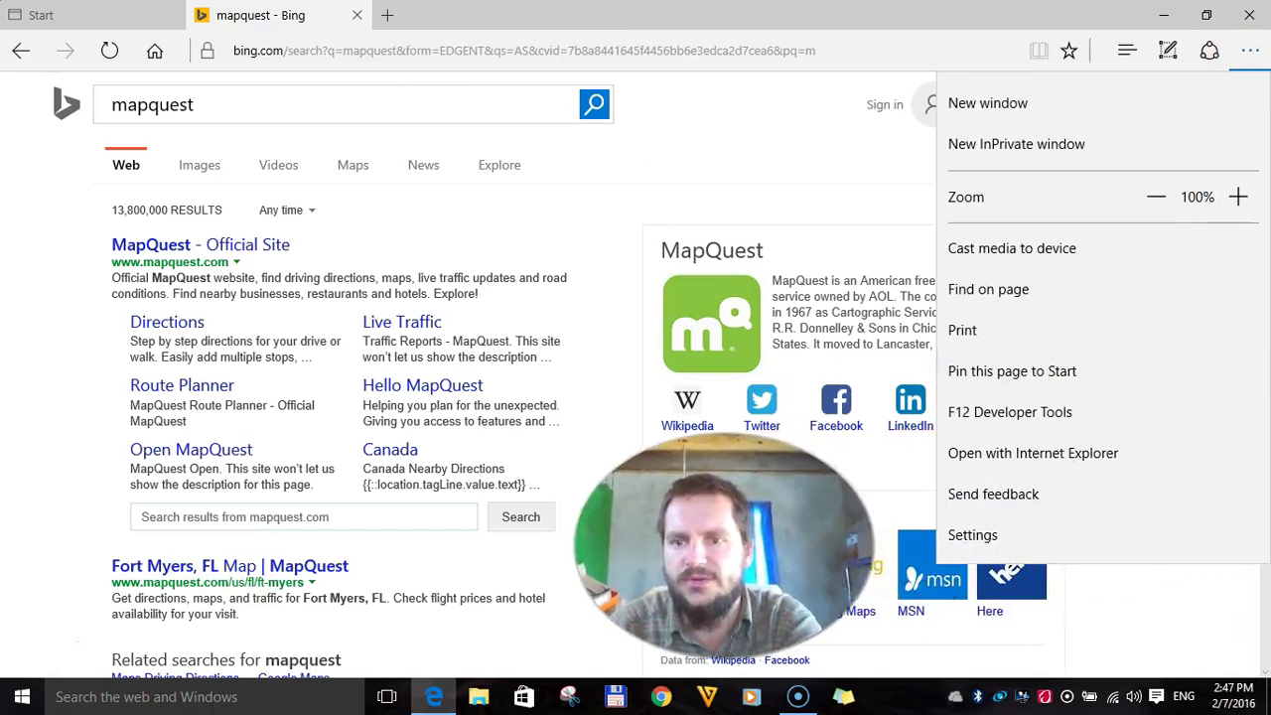
{"action": "left_click", "coordinate": [979, 534]}
{"action": "scroll", "coordinate": [1127, 455], "scroll_direction": "down", "scroll_amount": 1}
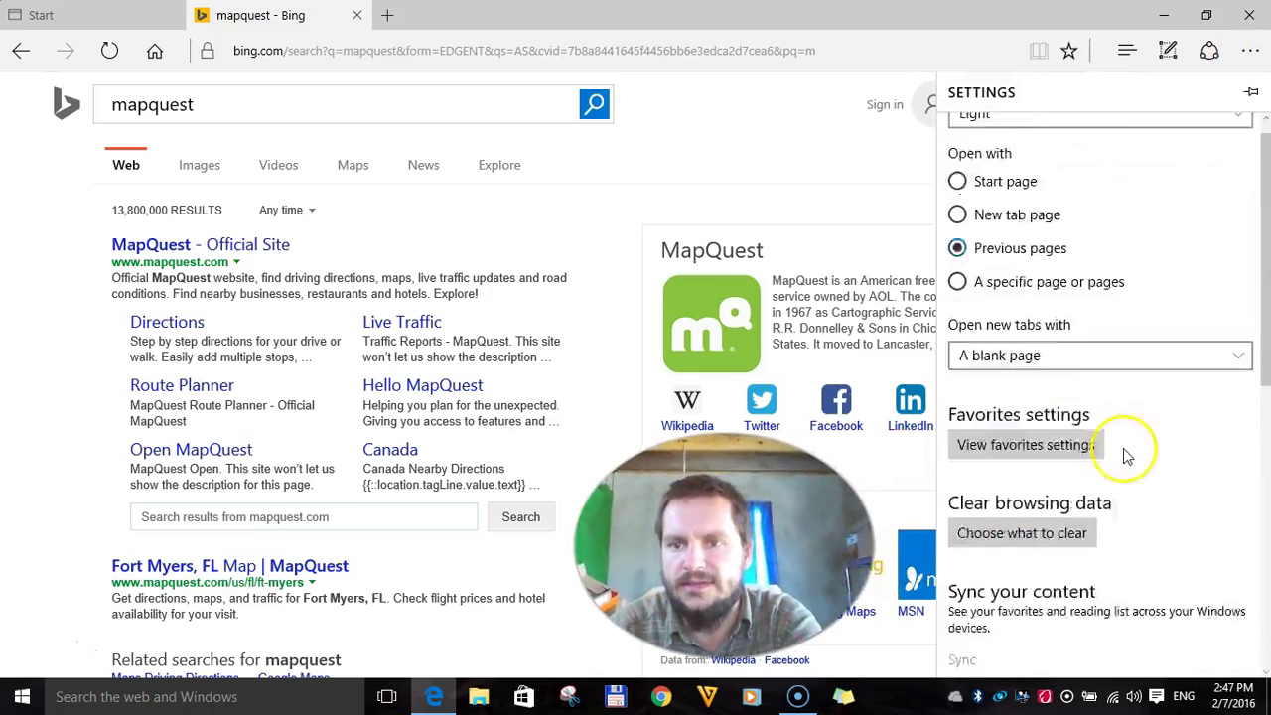
{"action": "scroll", "coordinate": [1128, 452], "scroll_direction": "down", "scroll_amount": 4}
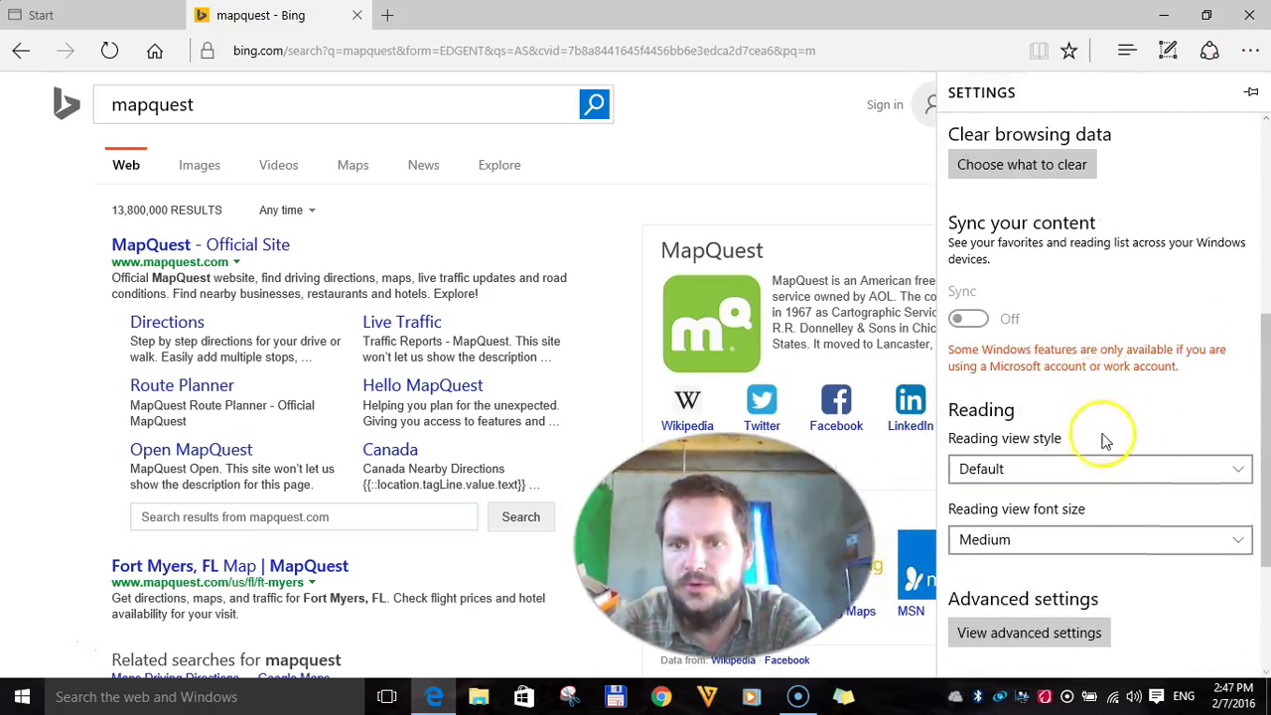
{"action": "scroll", "coordinate": [1105, 440], "scroll_direction": "down", "scroll_amount": 2}
{"action": "left_click", "coordinate": [1056, 417]}
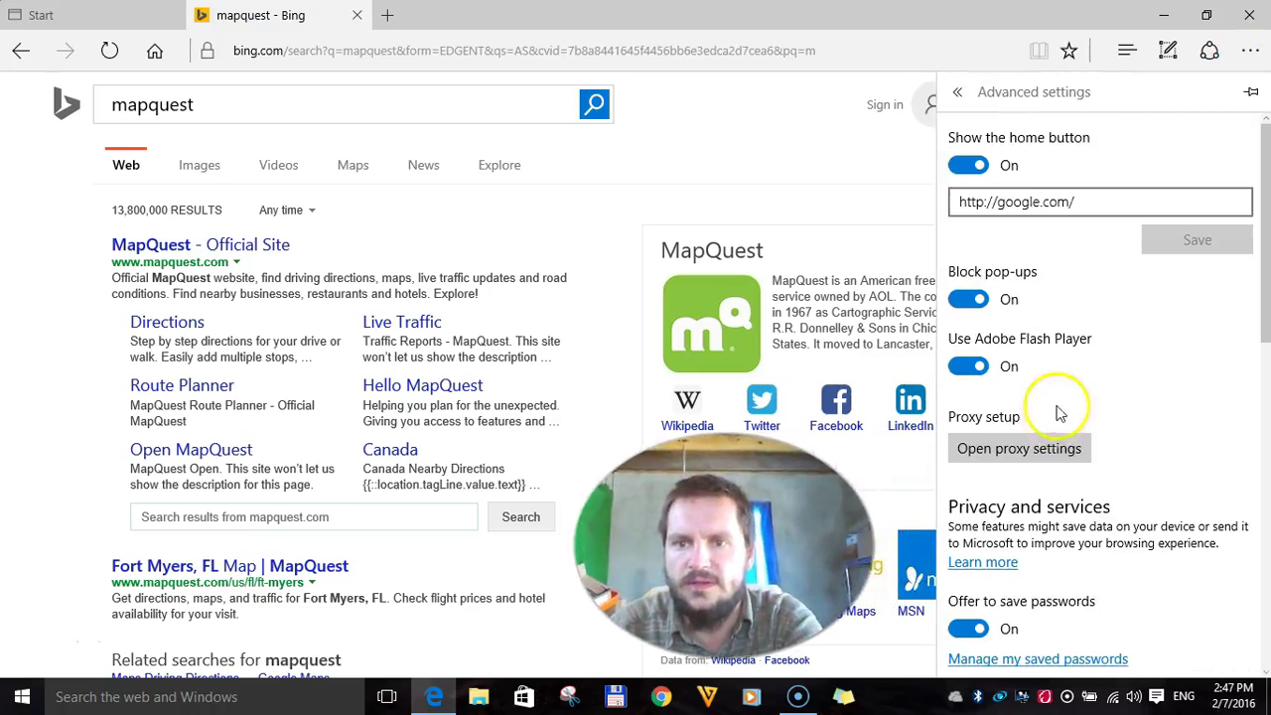
{"action": "scroll", "coordinate": [1073, 422], "scroll_direction": "down", "scroll_amount": 4}
{"action": "scroll", "coordinate": [1156, 447], "scroll_direction": "down", "scroll_amount": 1}
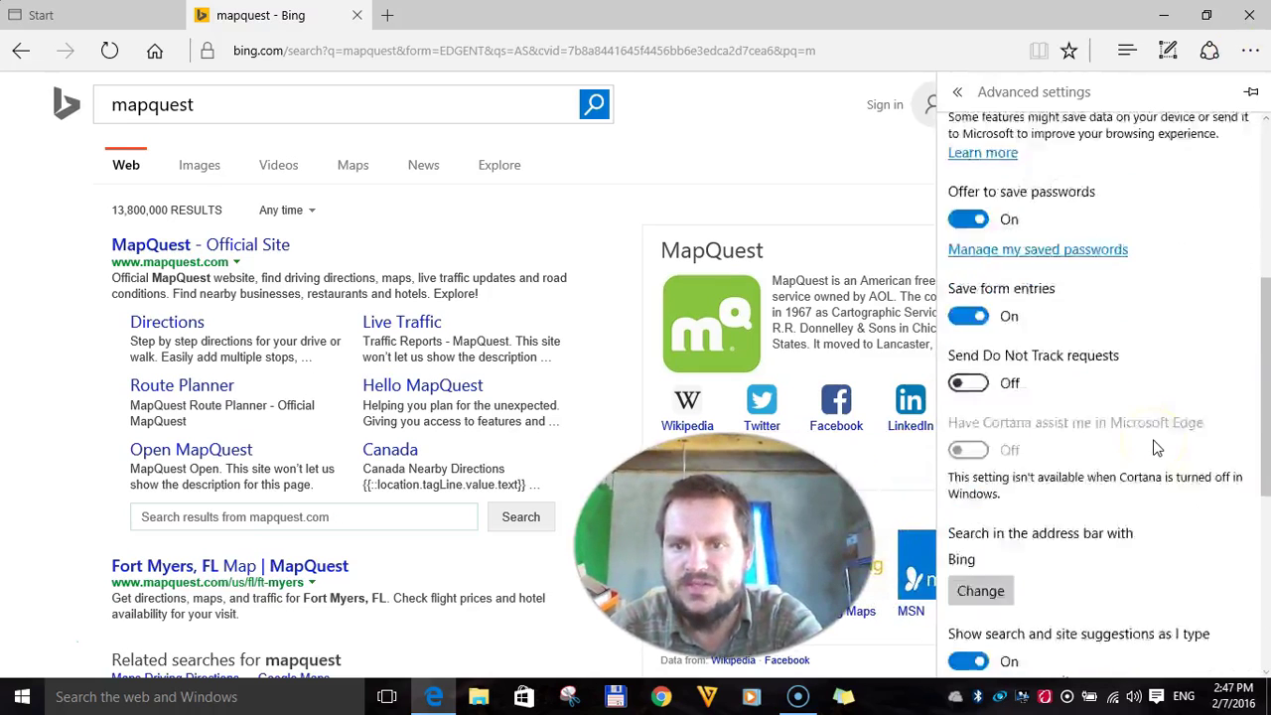
{"action": "scroll", "coordinate": [1156, 447], "scroll_direction": "down", "scroll_amount": 3}
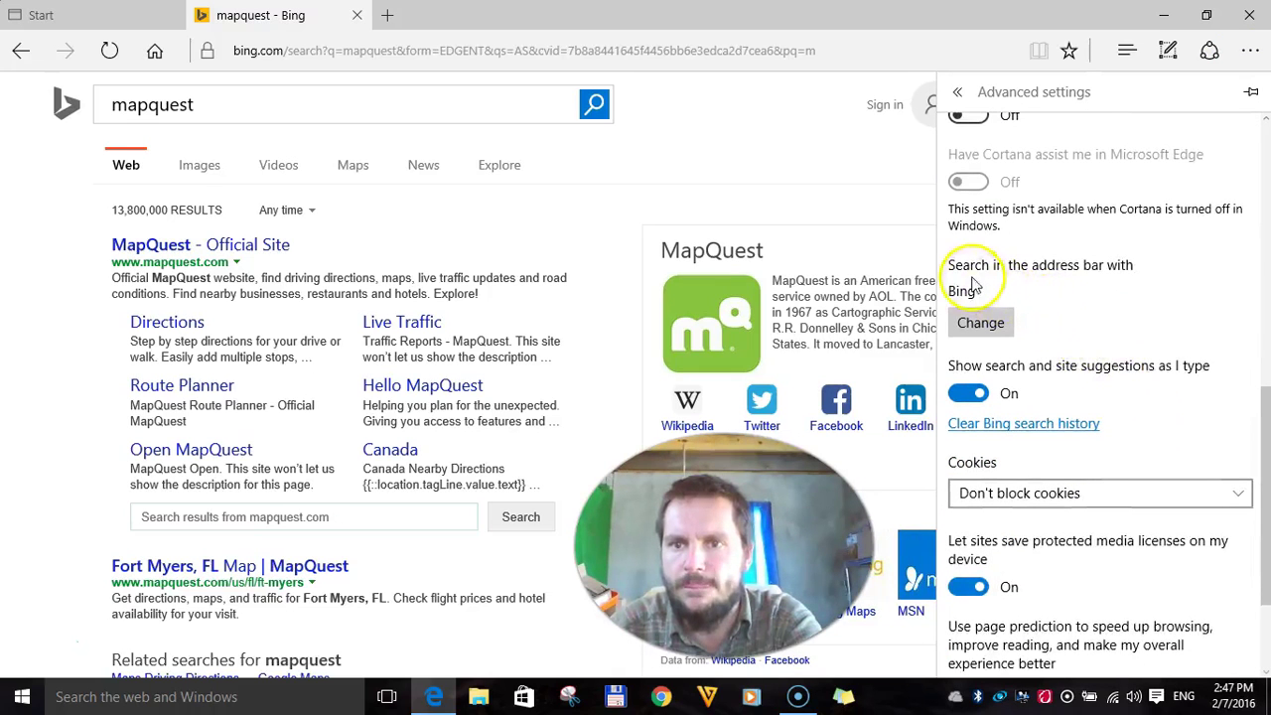
Make Google Search the default address bar search engine and remove Twitter from the list
{"action": "left_click", "coordinate": [983, 323]}
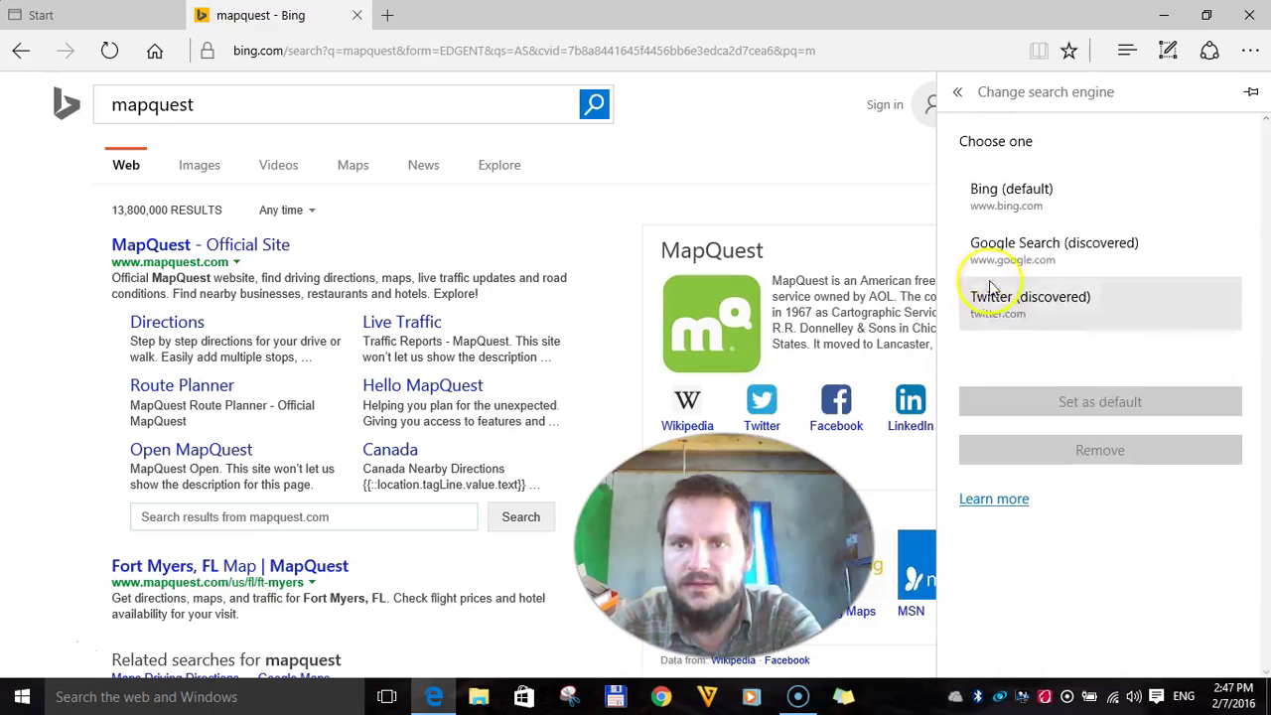
{"action": "left_click", "coordinate": [983, 250]}
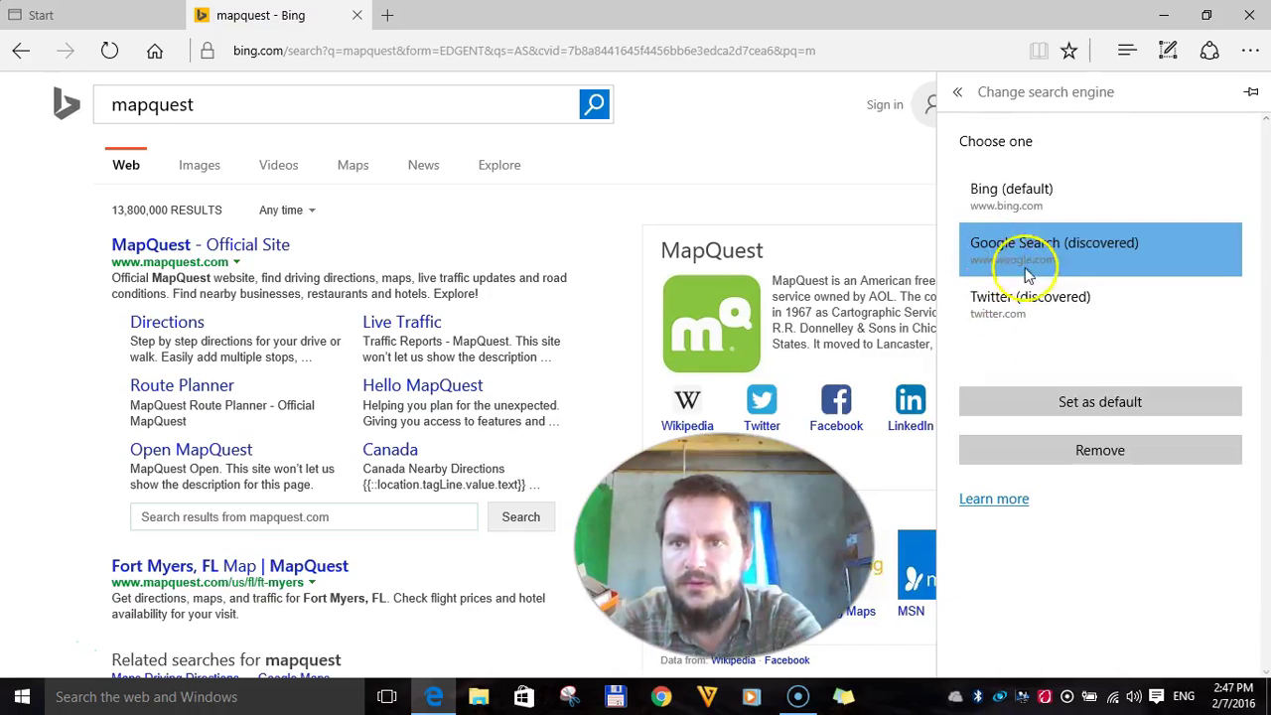
{"action": "left_click", "coordinate": [1068, 402]}
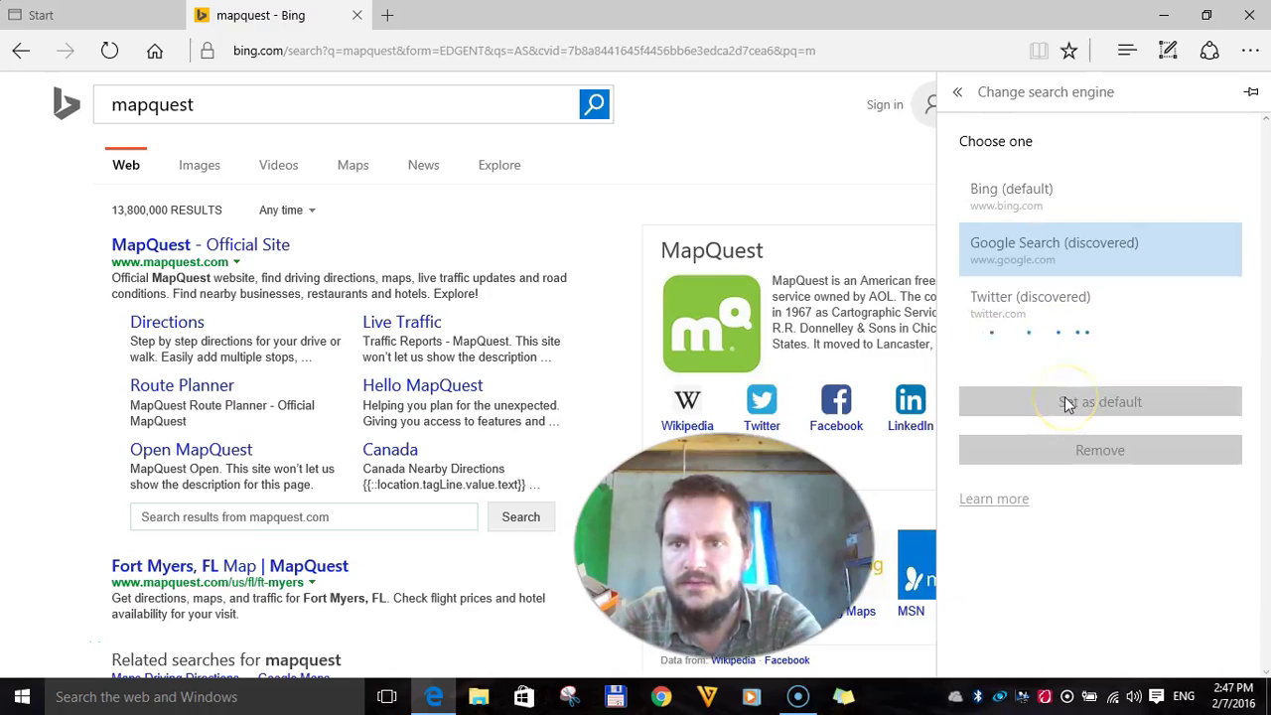
{"action": "left_click", "coordinate": [1042, 303]}
{"action": "left_click", "coordinate": [1055, 447]}
Check the options offered for Bing and Google in the search engine list, and close the settings
{"action": "left_click", "coordinate": [1043, 250]}
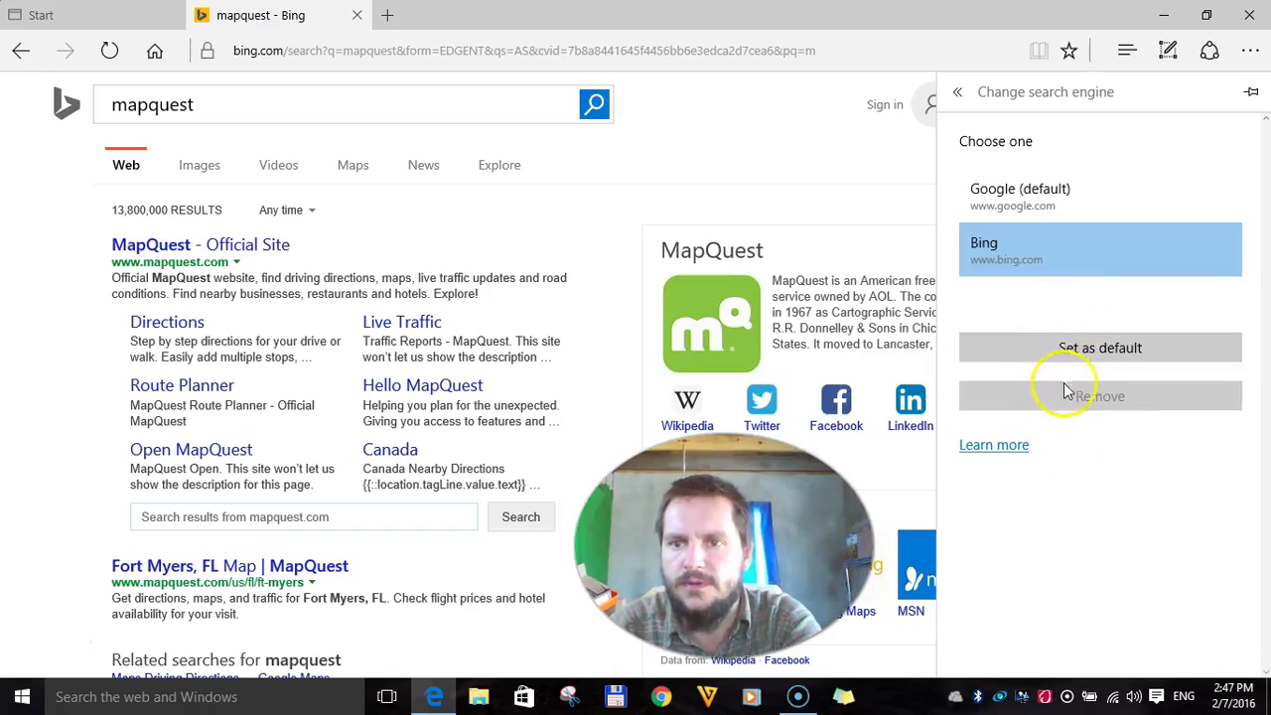
{"action": "left_click", "coordinate": [1059, 346]}
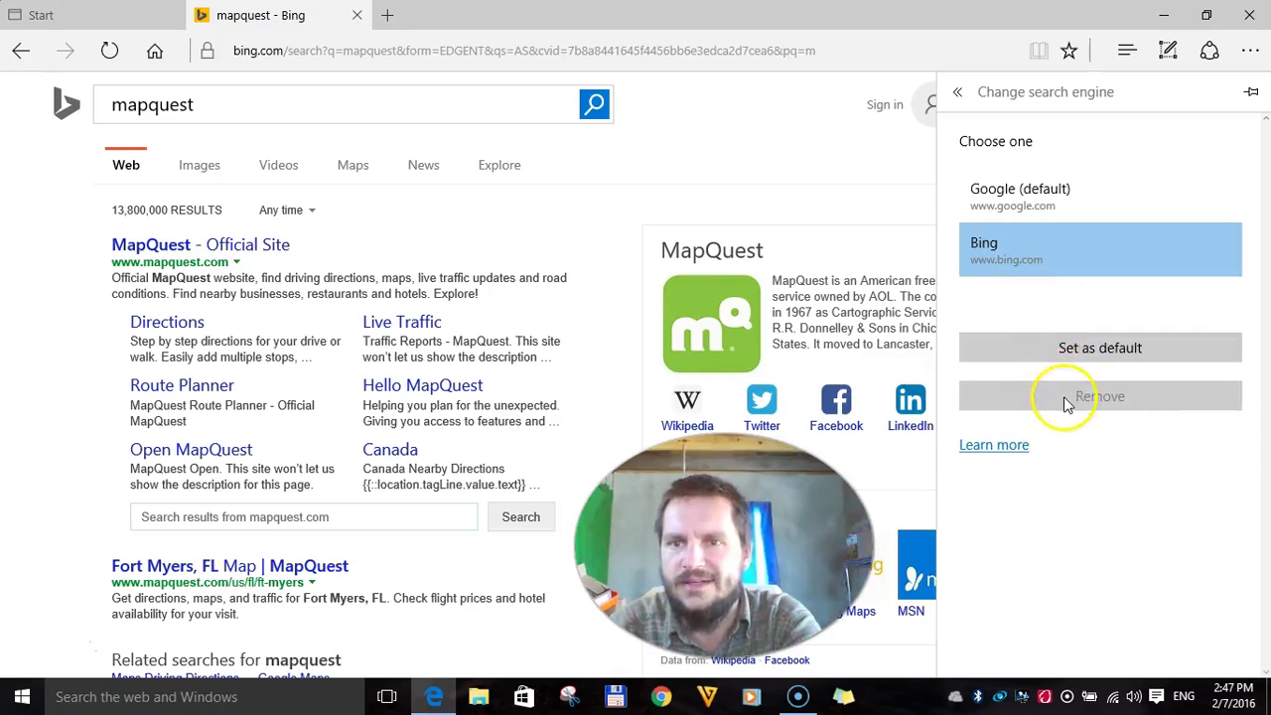
{"action": "left_click", "coordinate": [1025, 199]}
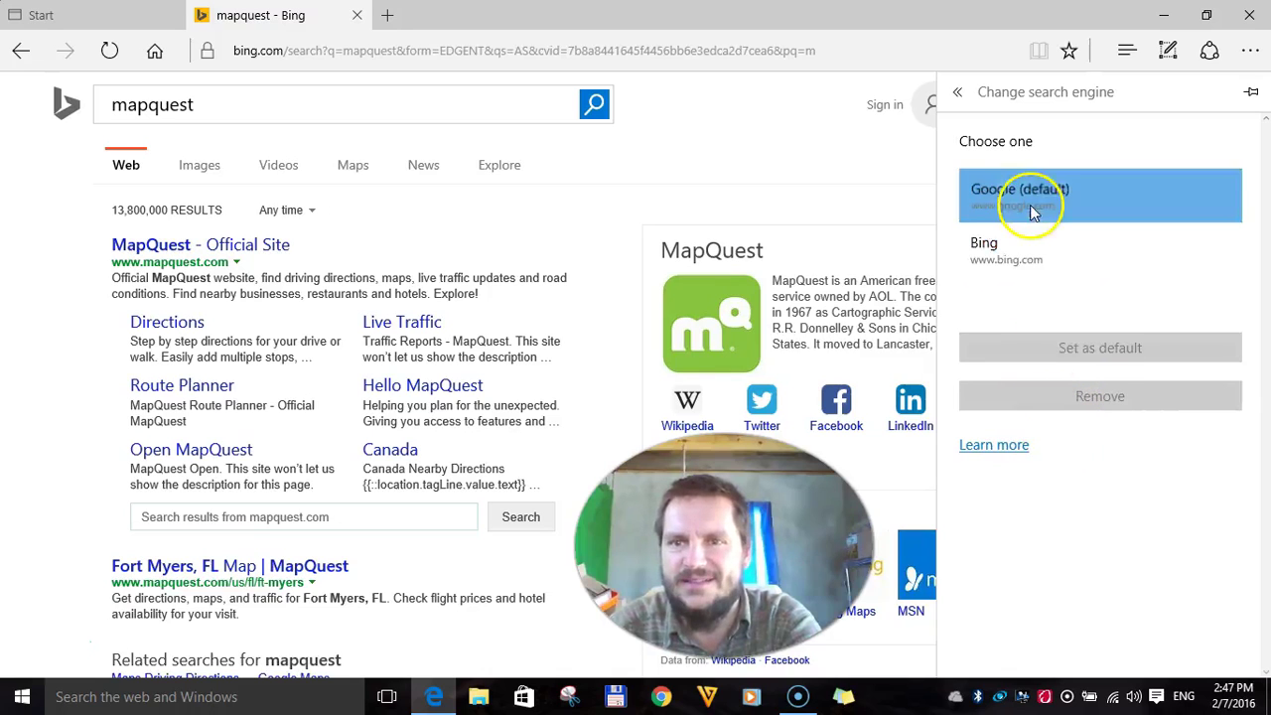
{"action": "left_click", "coordinate": [988, 260]}
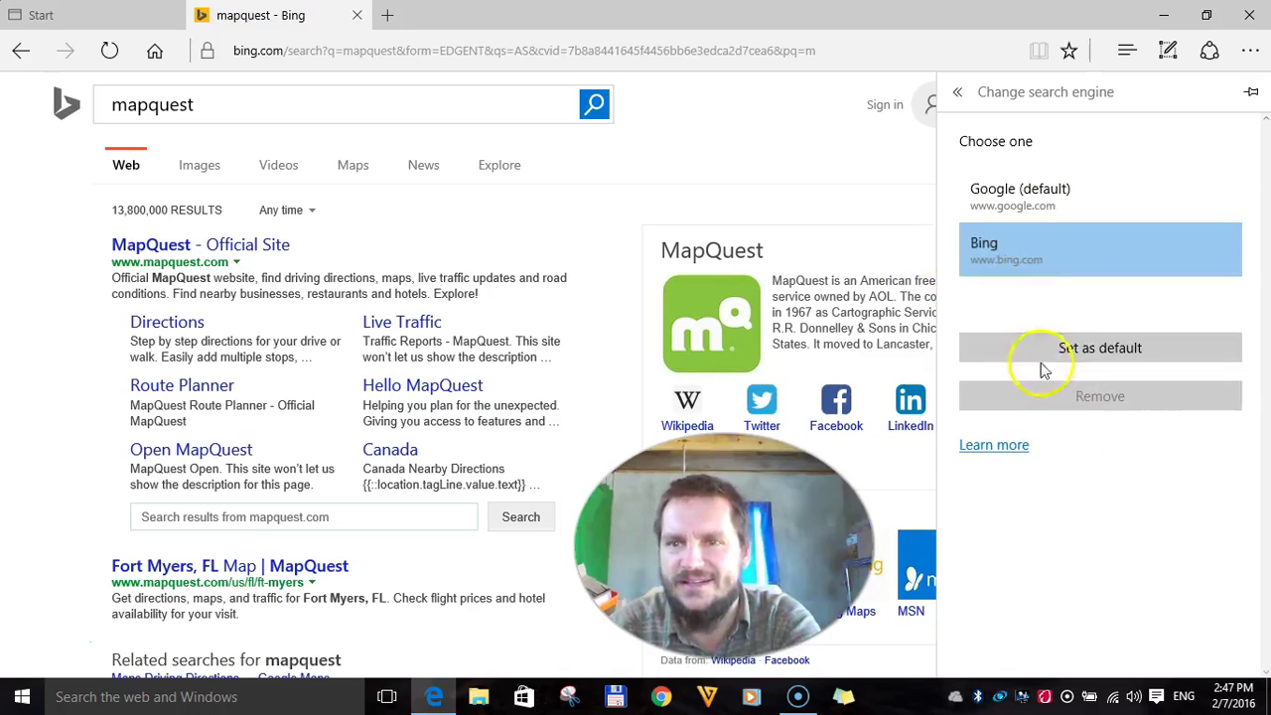
{"action": "left_click", "coordinate": [795, 146]}
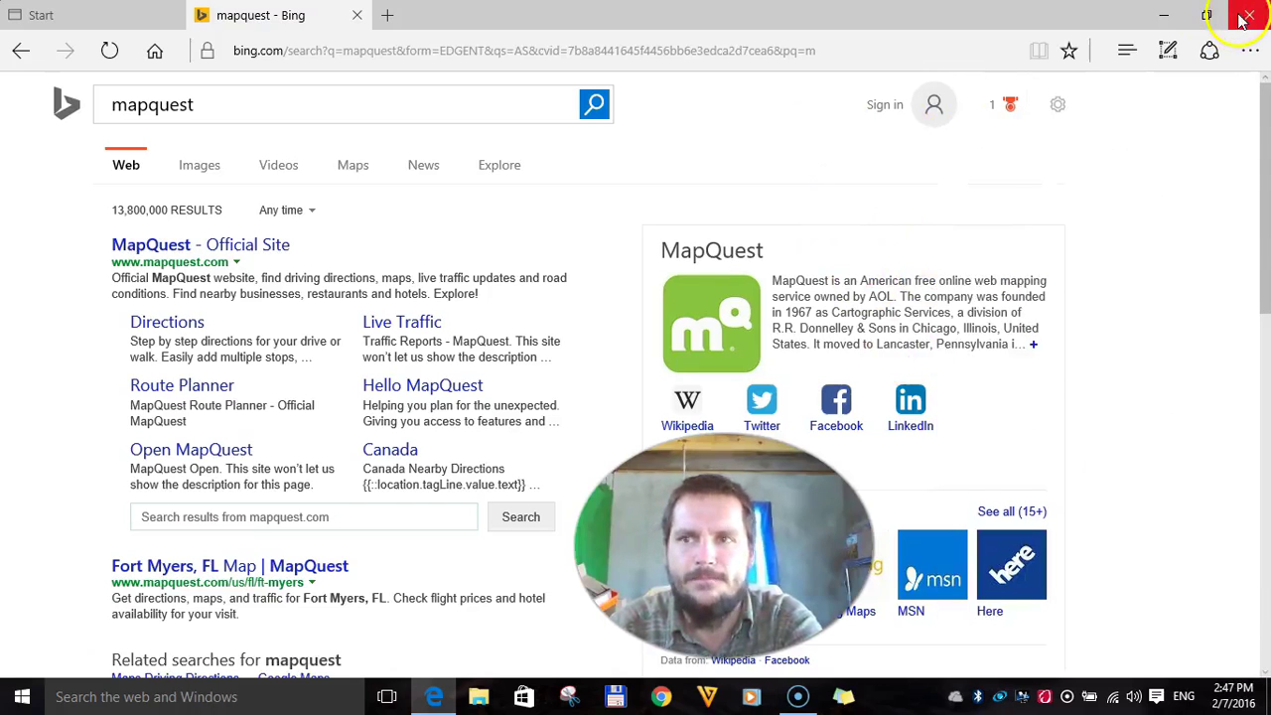
Close the mapquest tab and restart Microsoft Edge with only the Start page
{"action": "left_click", "coordinate": [356, 16]}
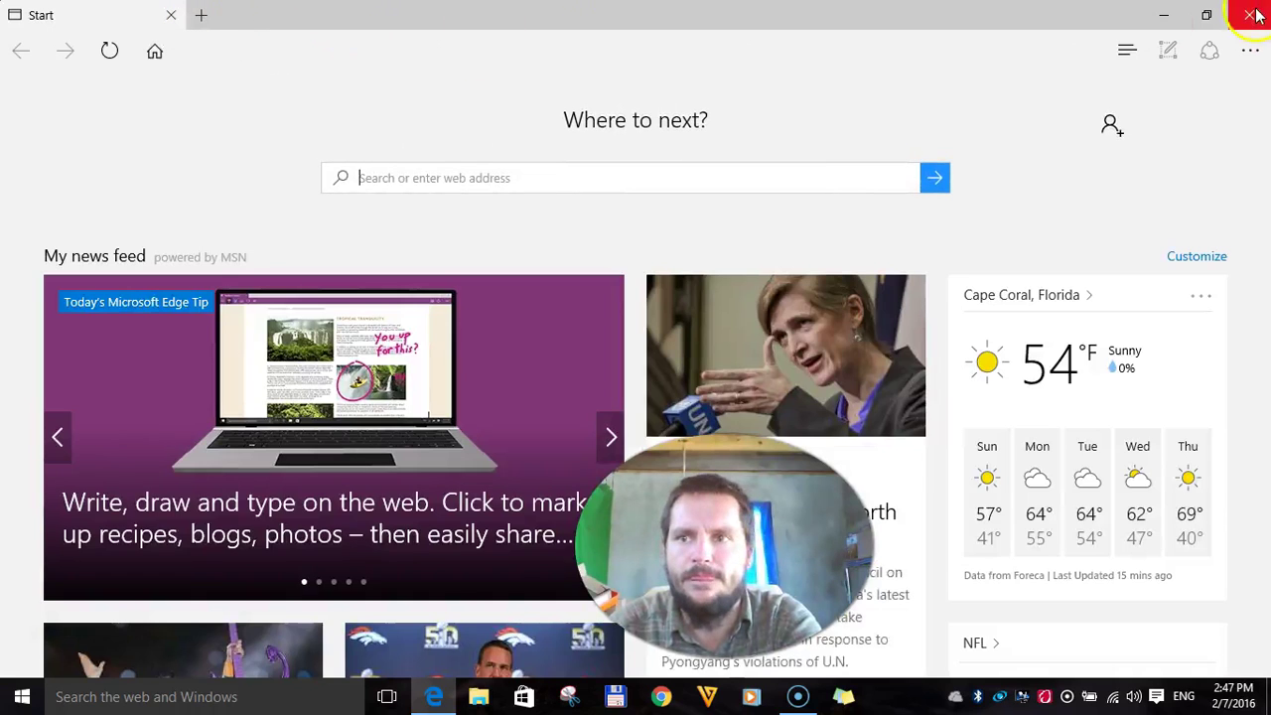
{"action": "left_click", "coordinate": [1248, 14]}
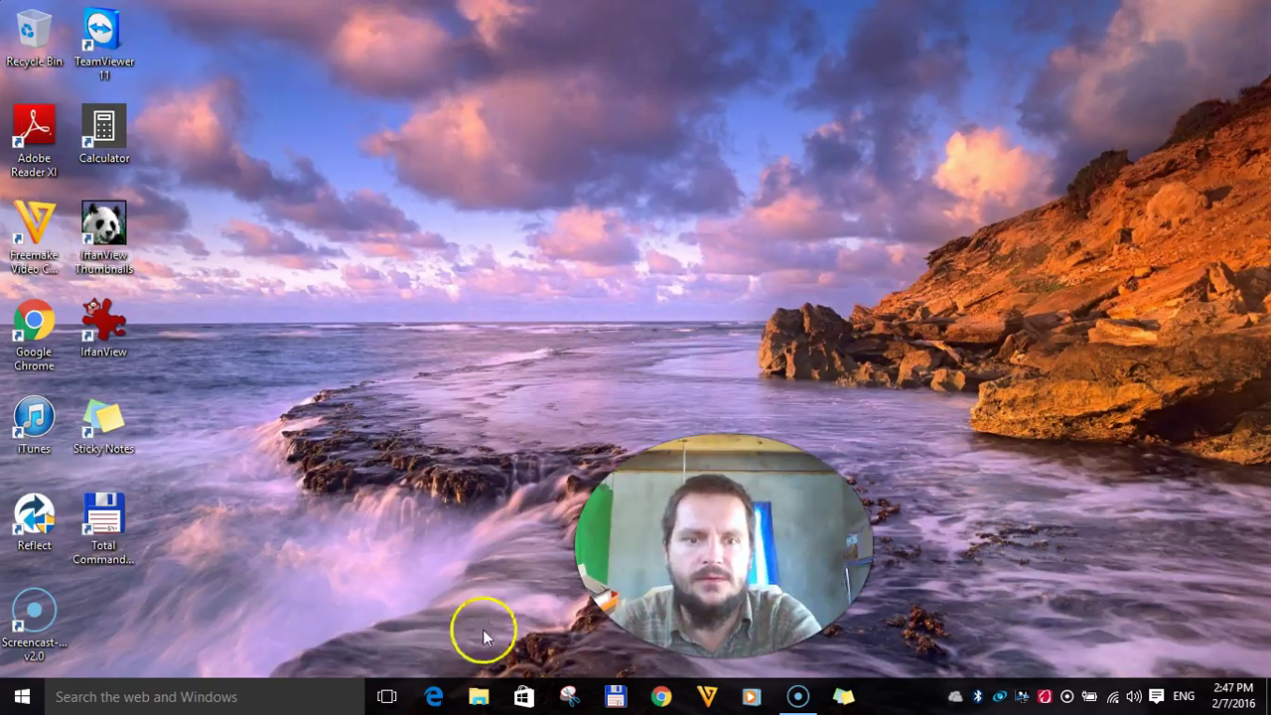
{"action": "left_click", "coordinate": [435, 694]}
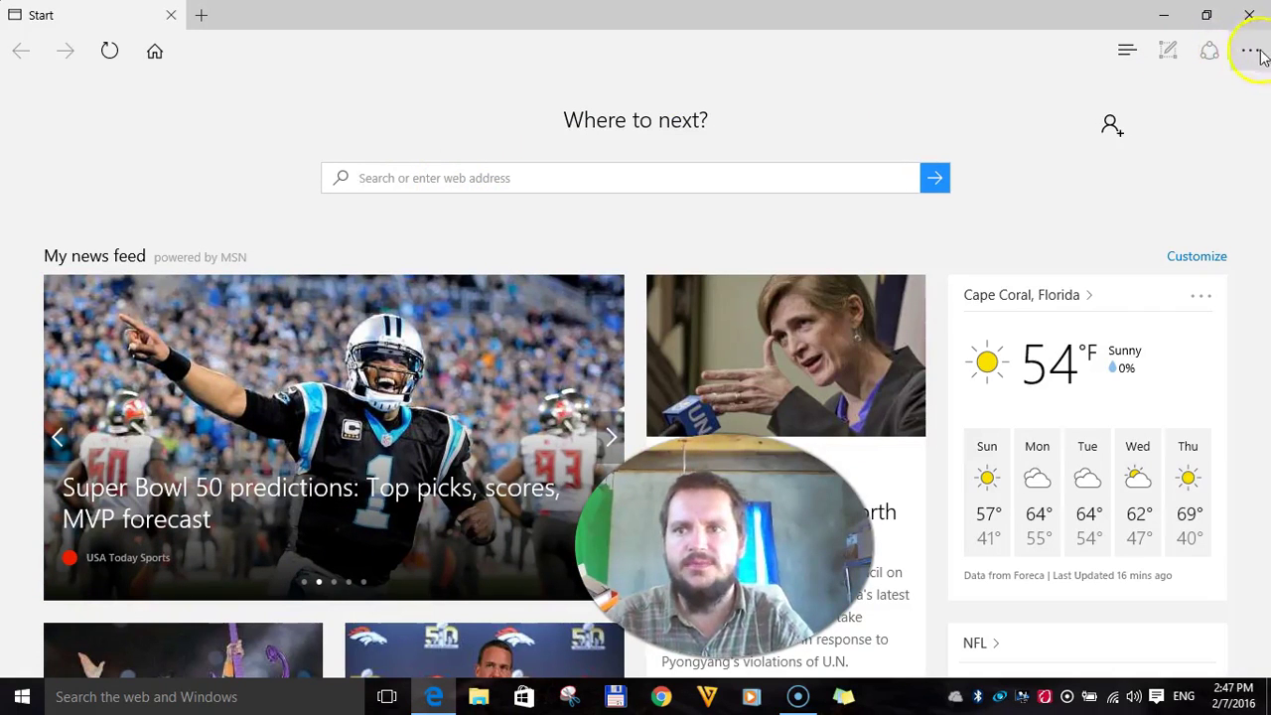
Go to the browser's home page and open Google's instructions for becoming the default search engine
{"action": "left_click", "coordinate": [154, 50]}
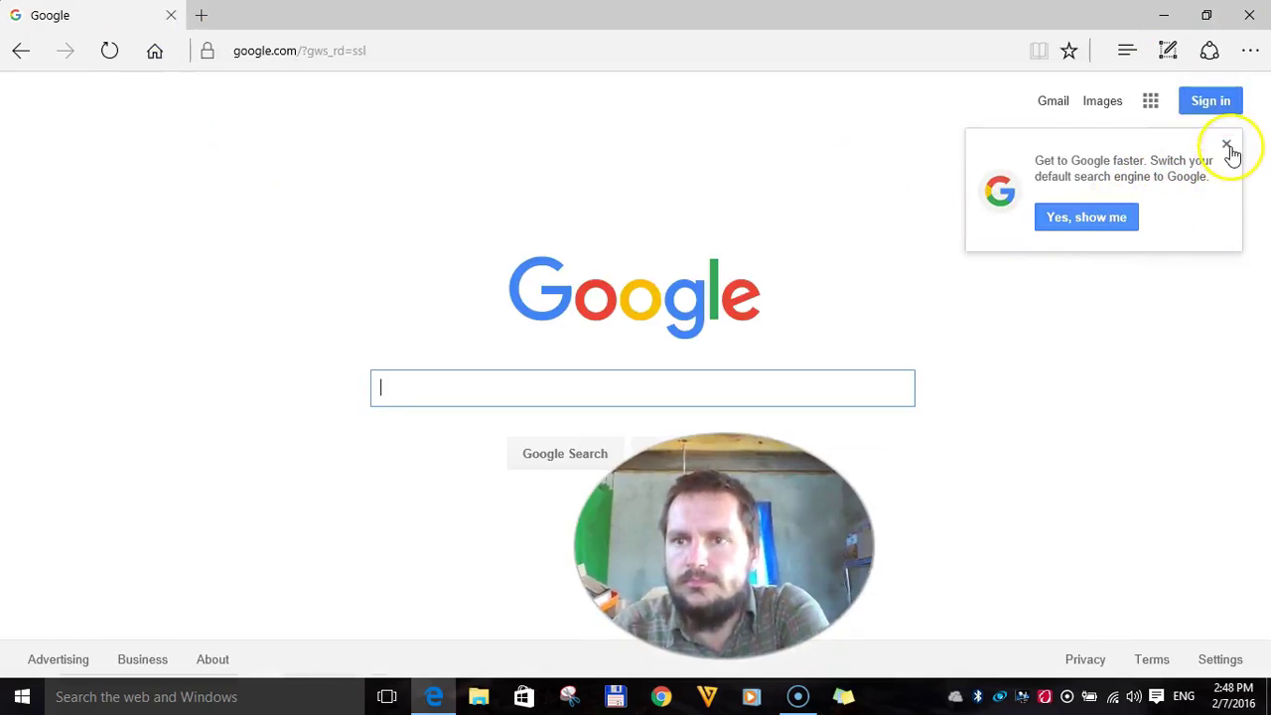
{"action": "left_click", "coordinate": [1105, 217]}
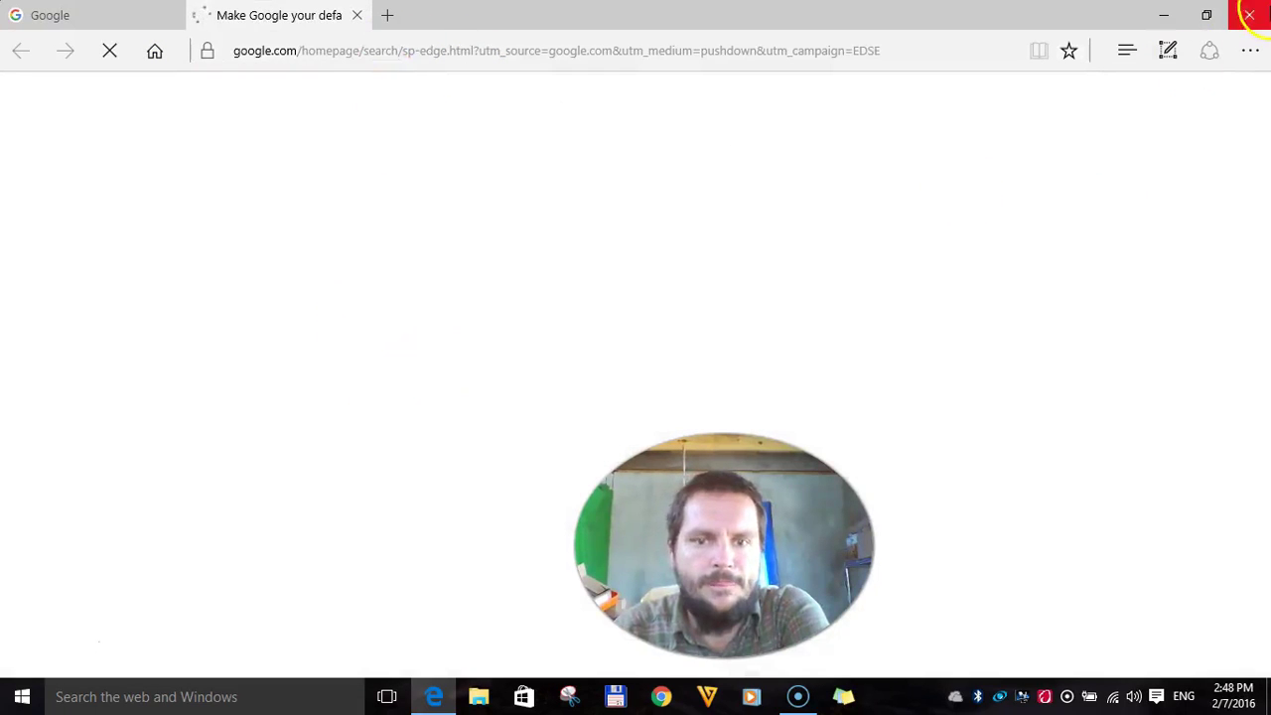
Minimize Edge and launch Freemake Video Converter and TeamViewer 11 from the desktop
{"action": "left_click", "coordinate": [1166, 18]}
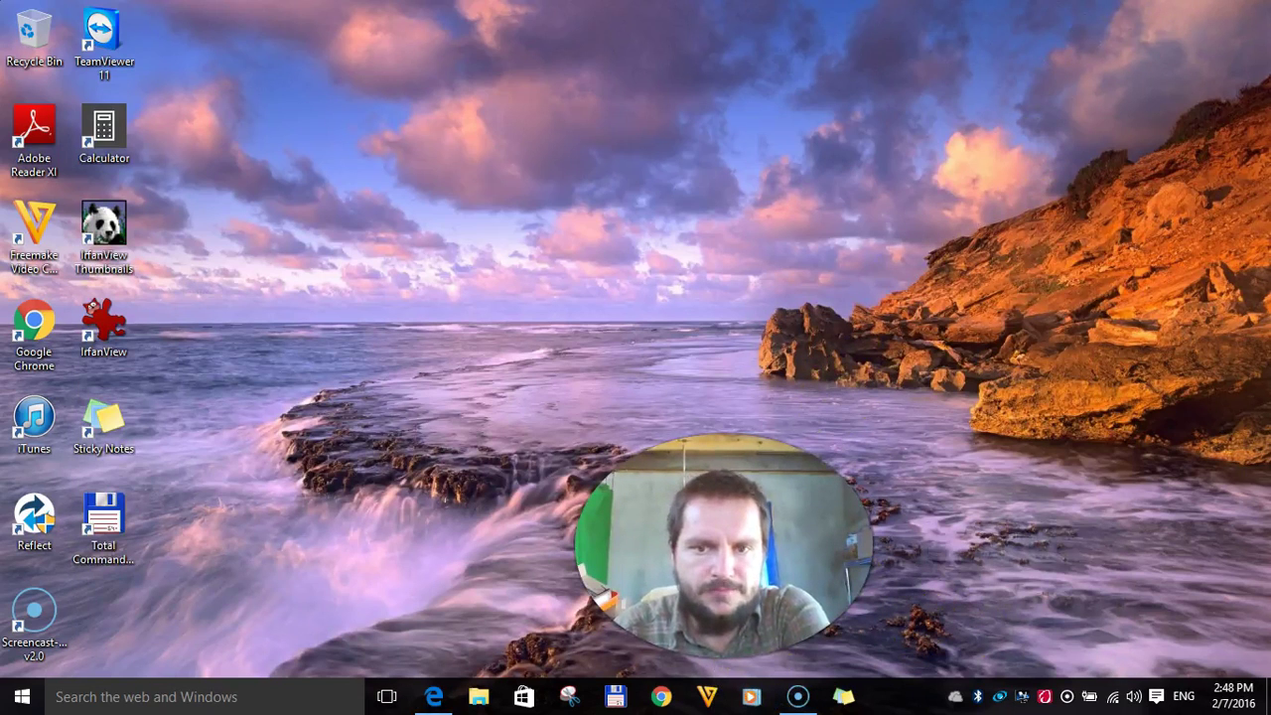
{"action": "double_click", "coordinate": [37, 227]}
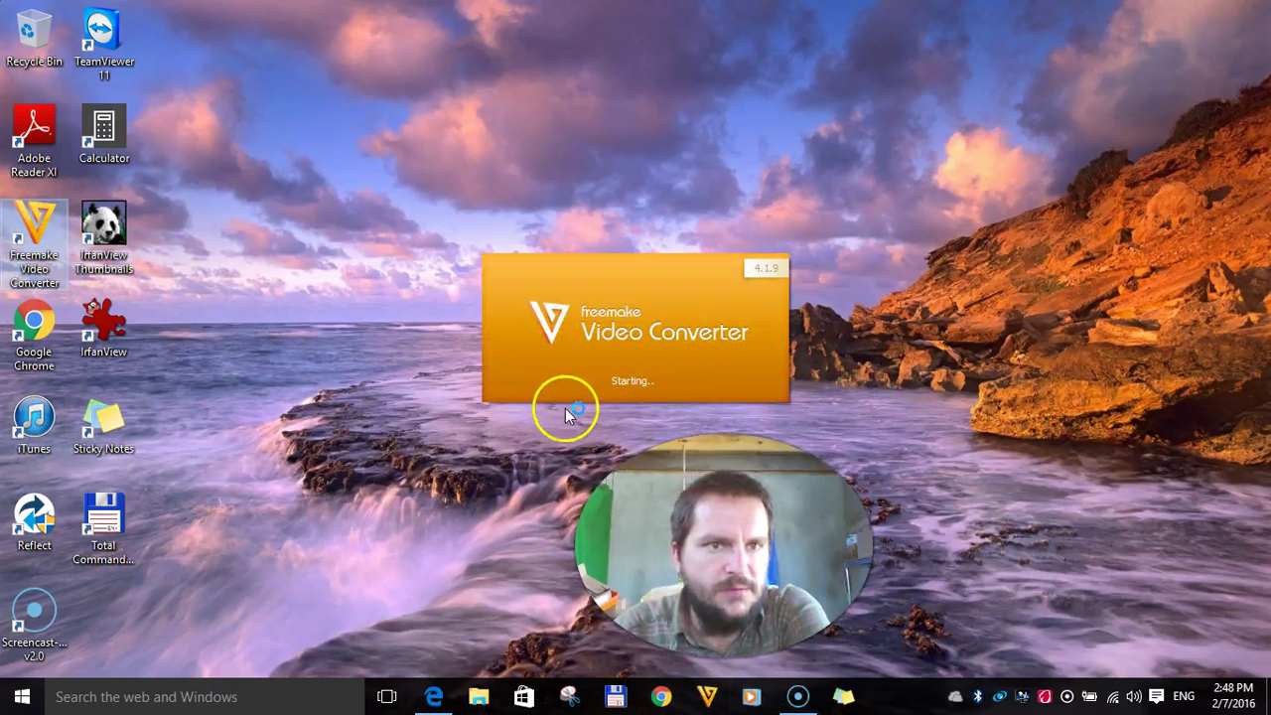
{"action": "left_click", "coordinate": [123, 50]}
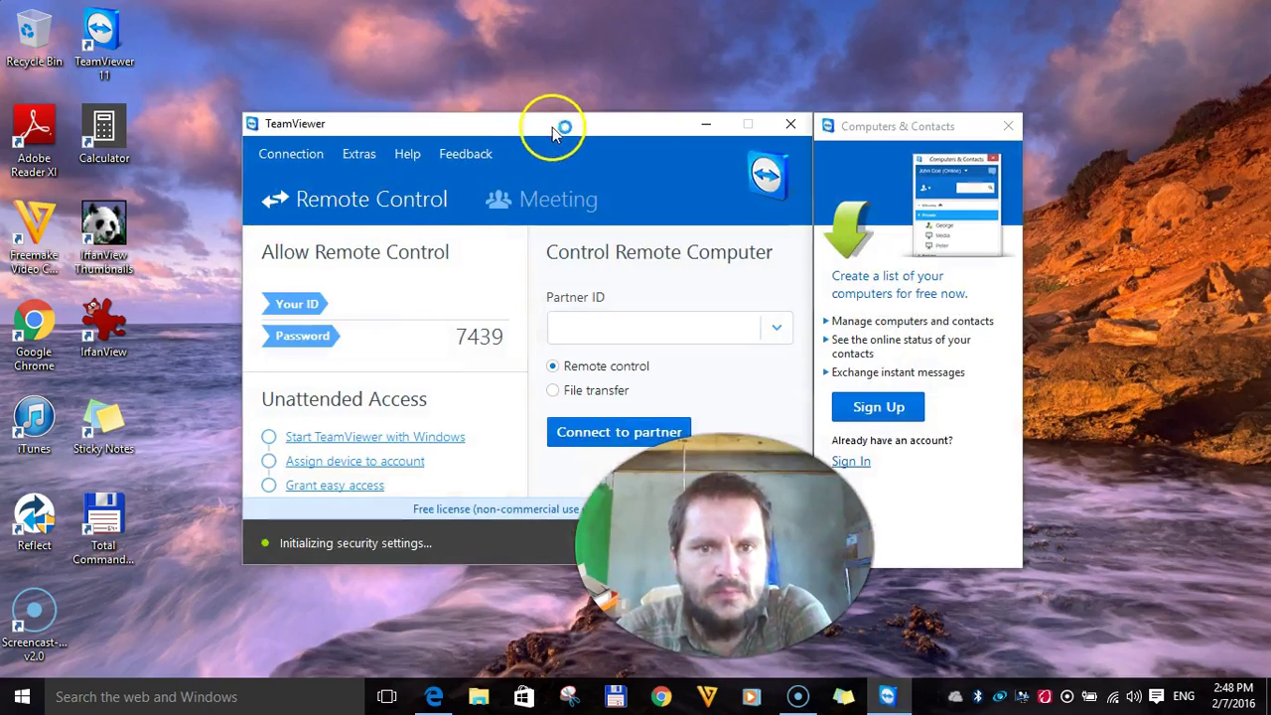
Close TeamViewer and the extra TeamViewer window that follows it
{"action": "left_click", "coordinate": [801, 123]}
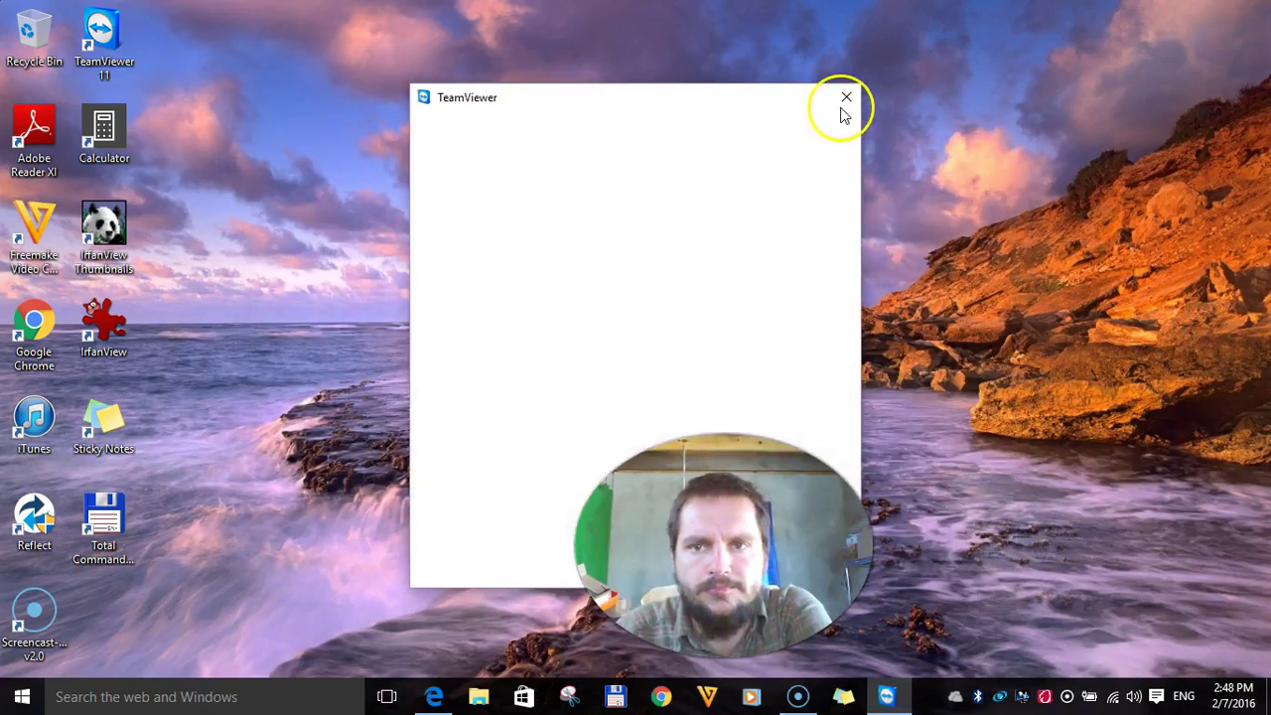
{"action": "left_click", "coordinate": [842, 100]}
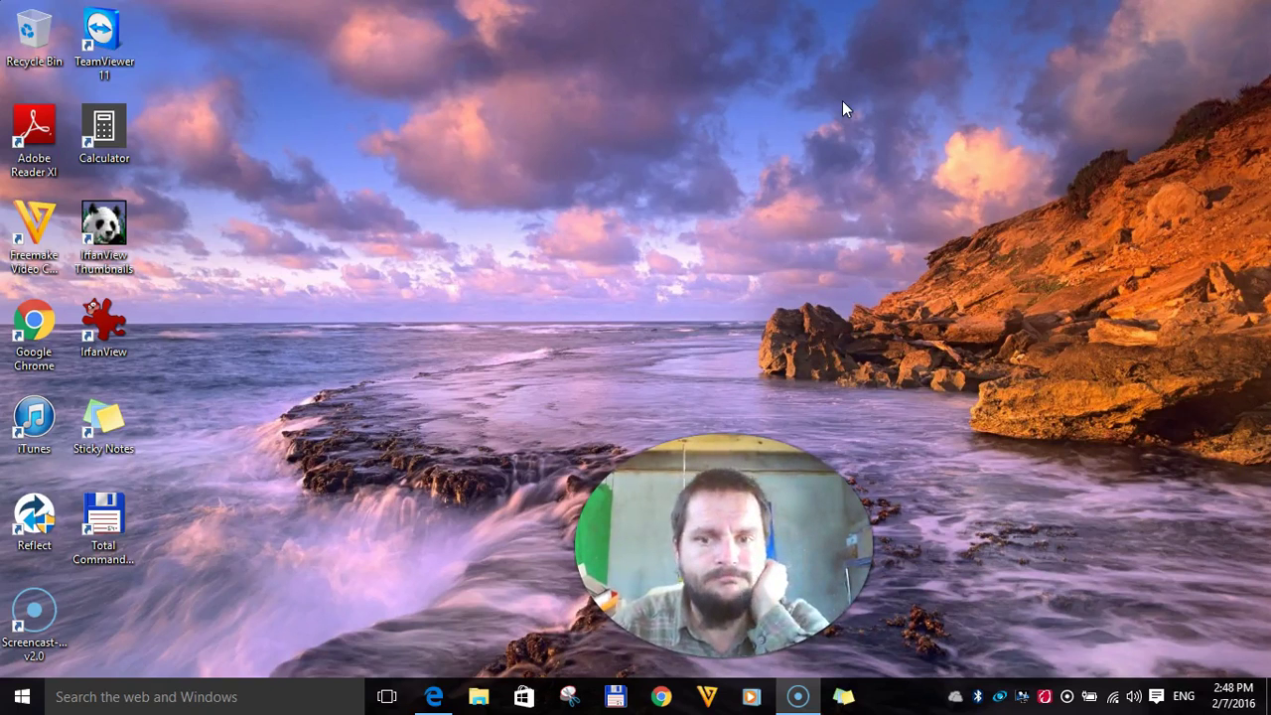
Browse the alphabetical list of all installed apps in the Start menu
{"action": "left_click", "coordinate": [22, 696]}
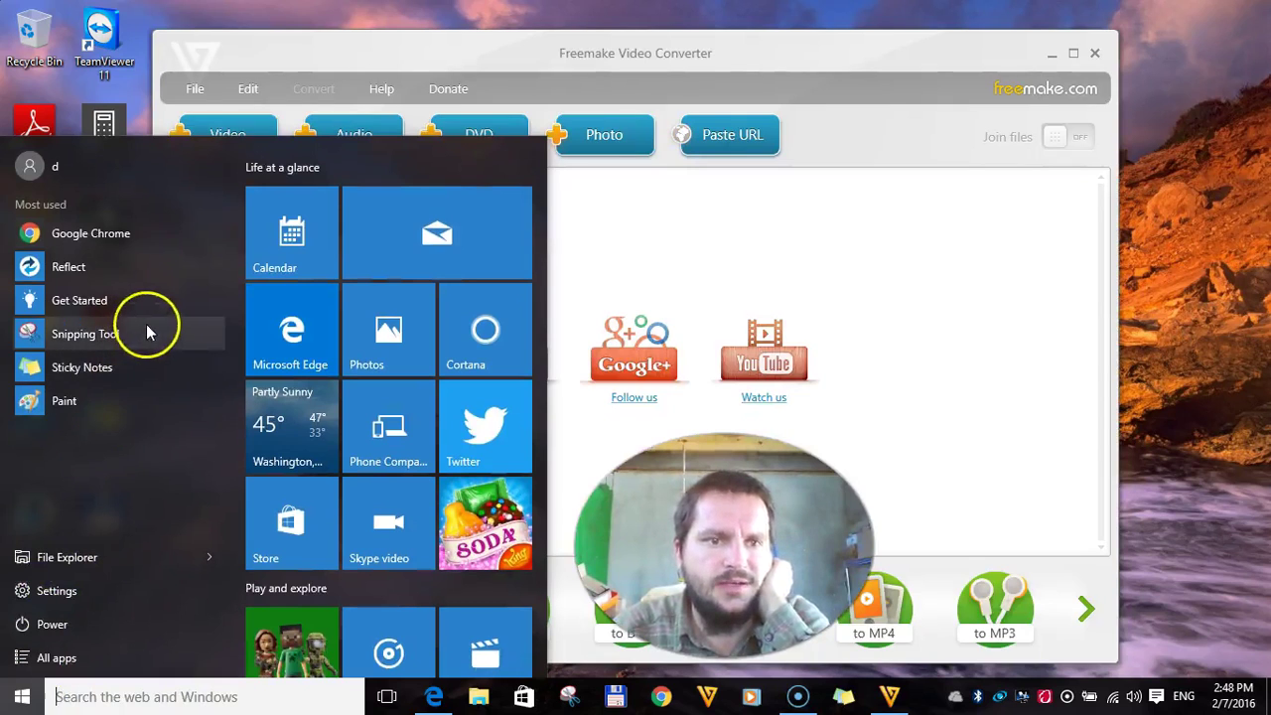
{"action": "left_click", "coordinate": [131, 656]}
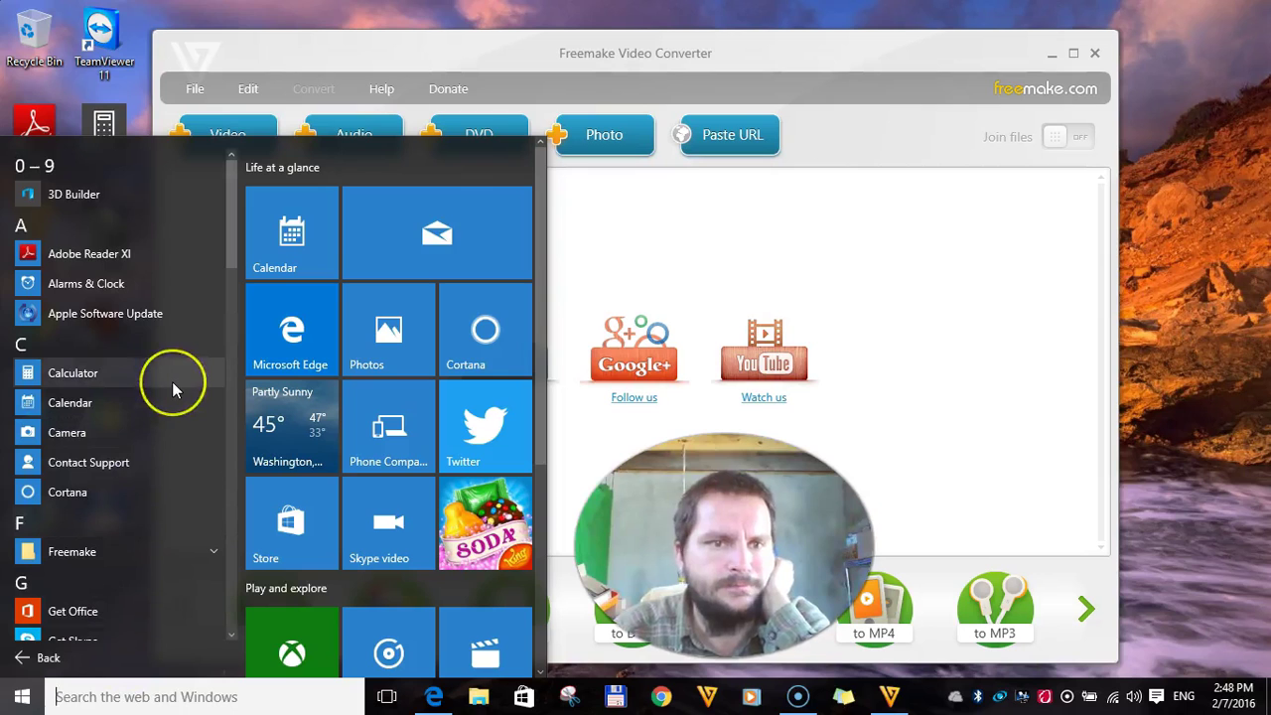
{"action": "scroll", "coordinate": [172, 387], "scroll_direction": "down", "scroll_amount": 2}
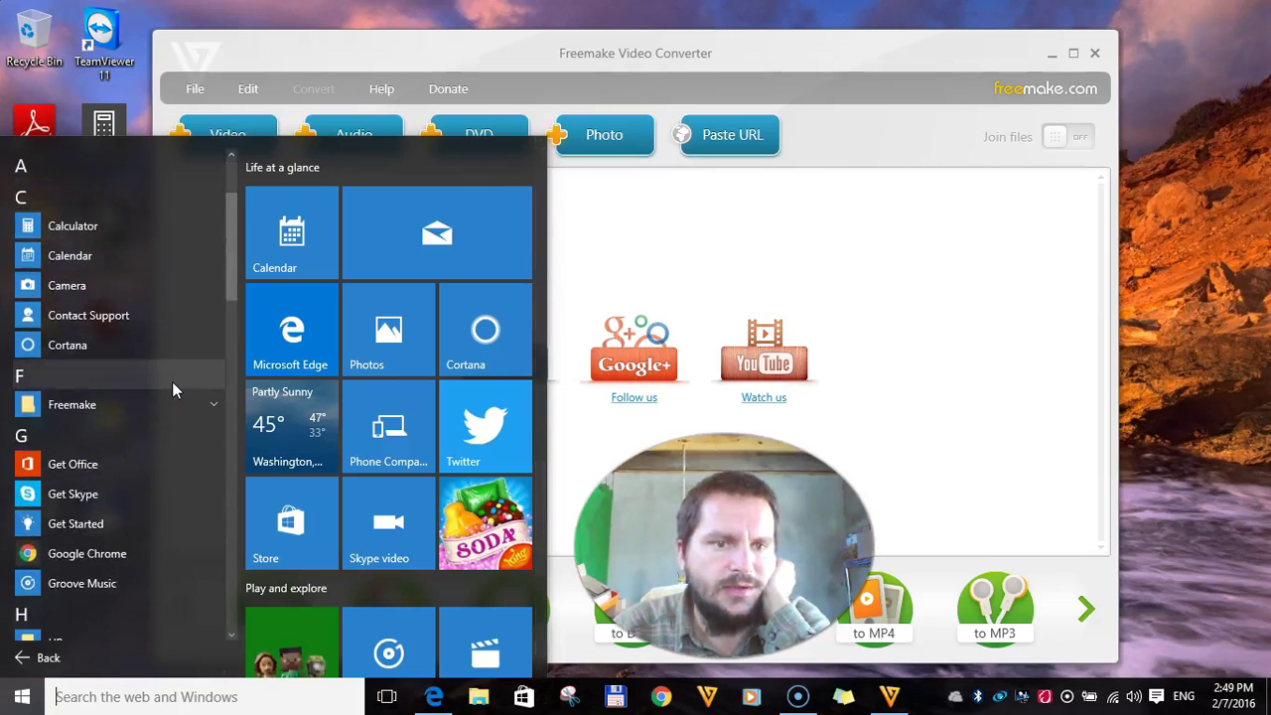
{"action": "scroll", "coordinate": [172, 388], "scroll_direction": "down", "scroll_amount": 4}
{"action": "scroll", "coordinate": [172, 381], "scroll_direction": "down", "scroll_amount": 5}
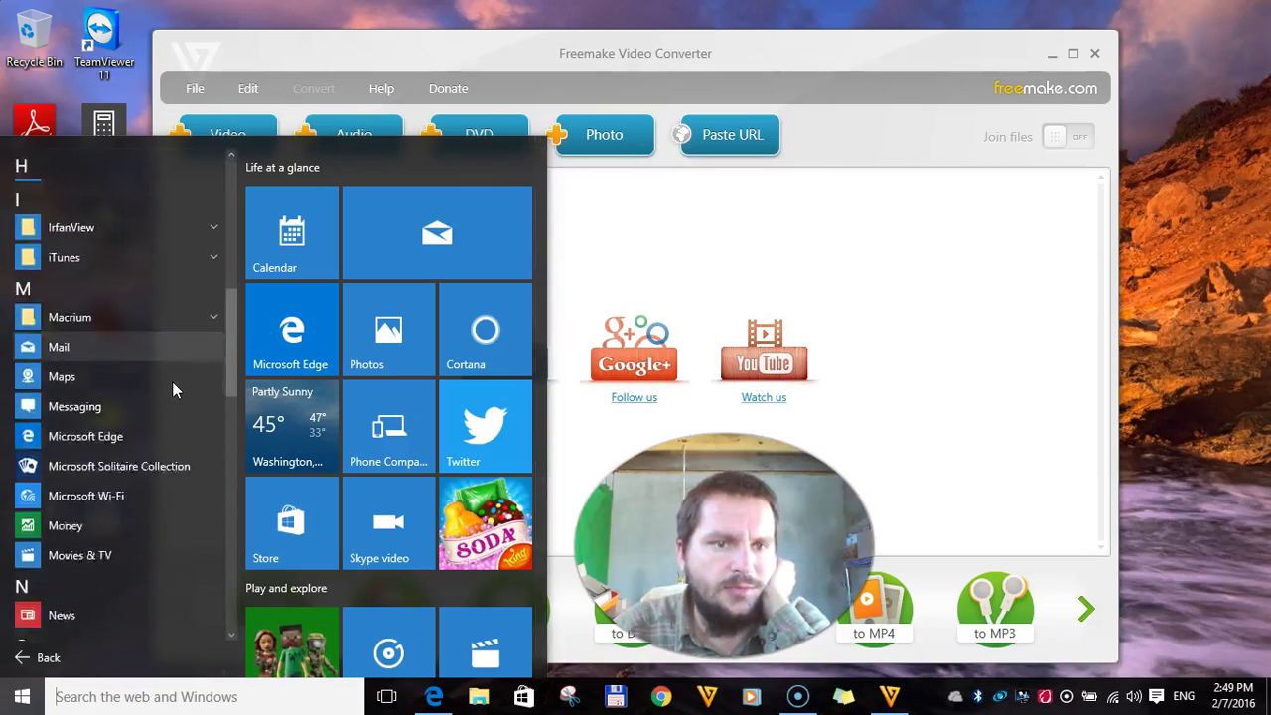
{"action": "scroll", "coordinate": [172, 381], "scroll_direction": "down", "scroll_amount": 3}
{"action": "left_click", "coordinate": [154, 366]}
{"action": "scroll", "coordinate": [154, 367], "scroll_direction": "down", "scroll_amount": 3}
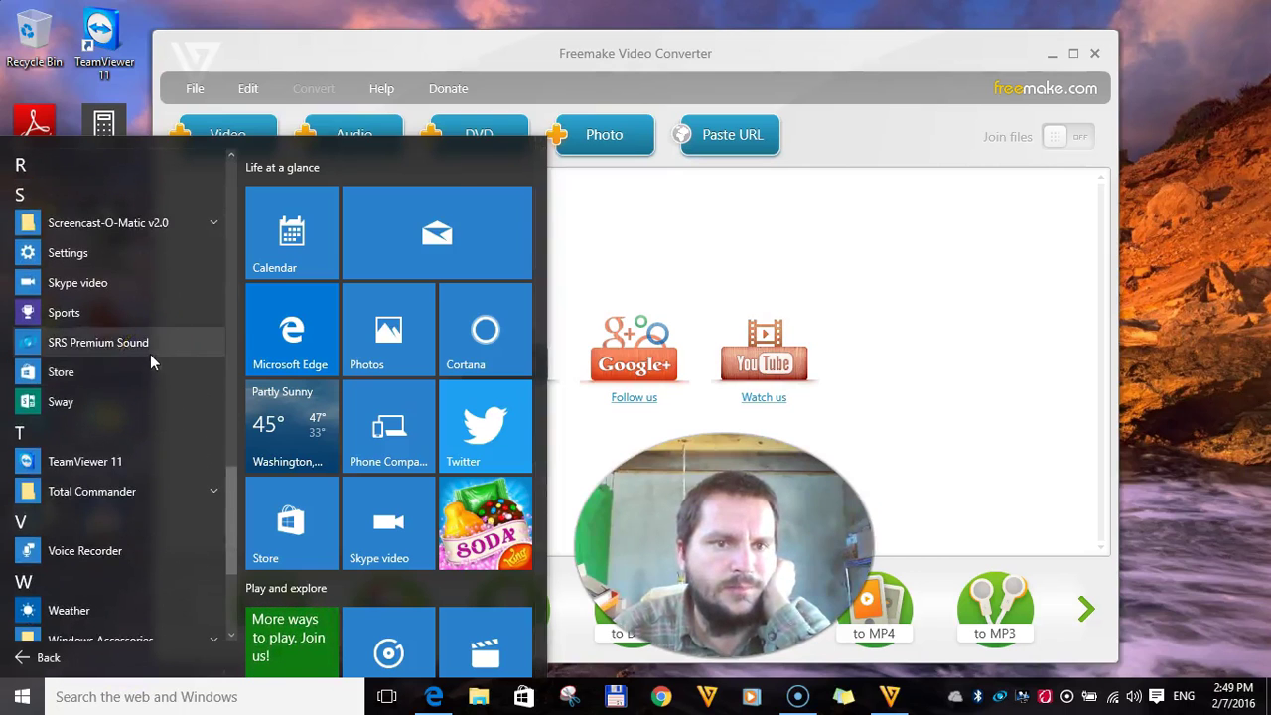
{"action": "scroll", "coordinate": [150, 354], "scroll_direction": "down", "scroll_amount": 5}
Launch Skype video from the S section of the all apps list
{"action": "scroll", "coordinate": [146, 342], "scroll_direction": "up", "scroll_amount": 3}
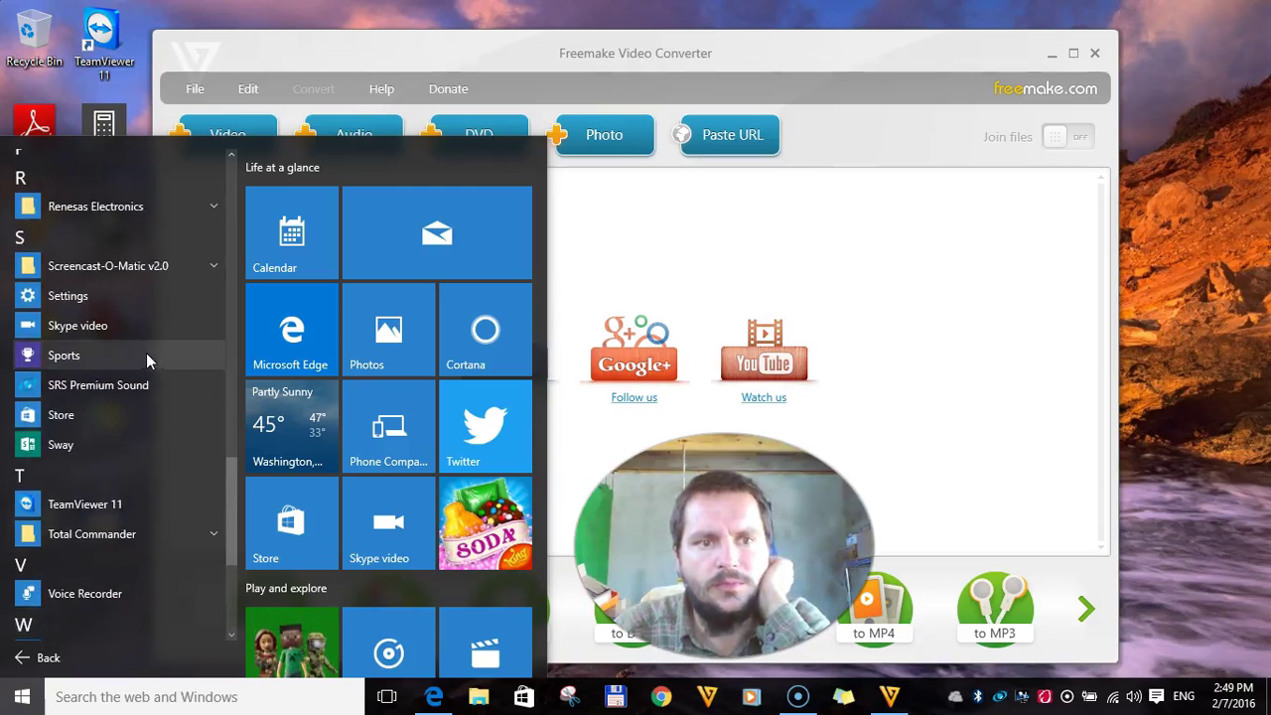
{"action": "left_click", "coordinate": [130, 331]}
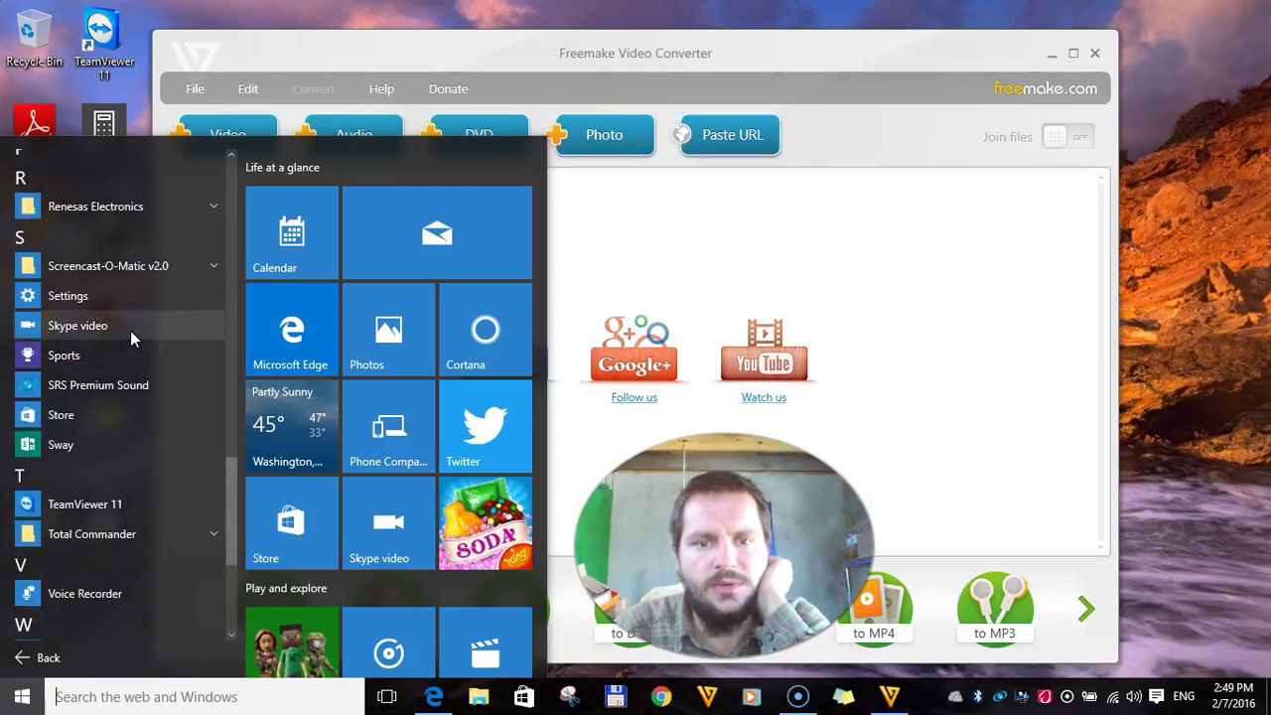
{"action": "left_click", "coordinate": [132, 346]}
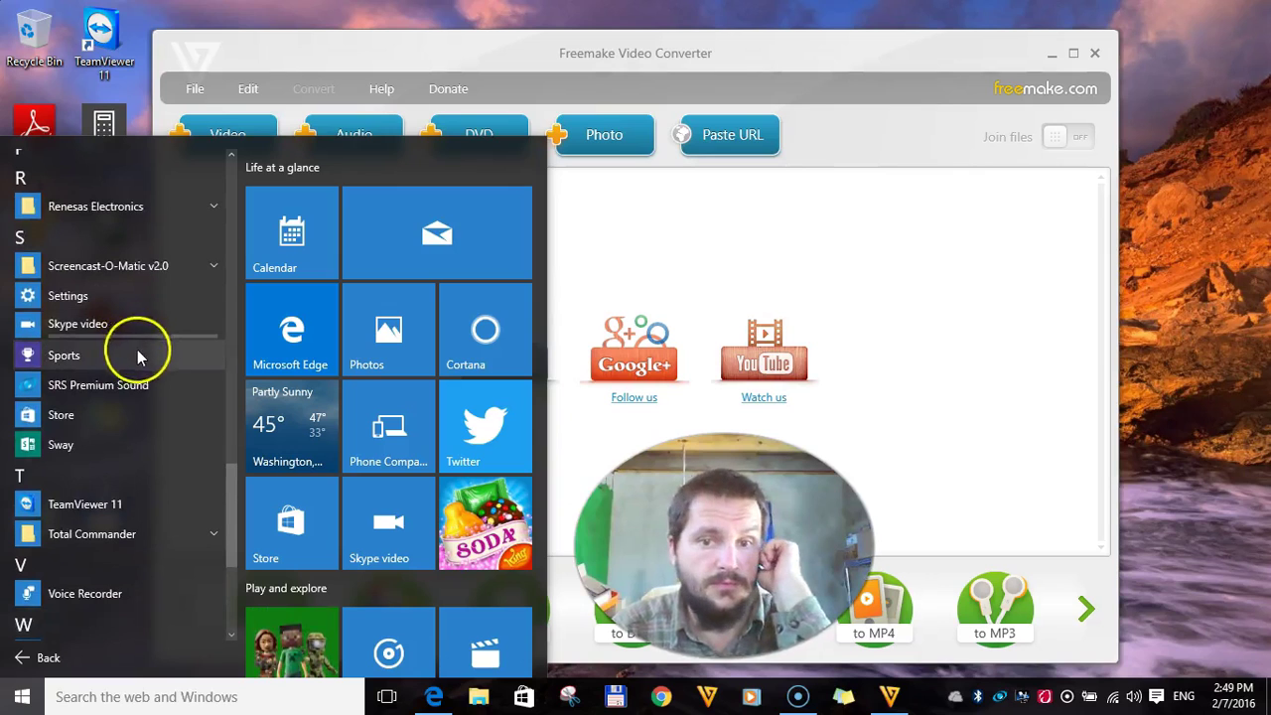
{"action": "left_click", "coordinate": [900, 52]}
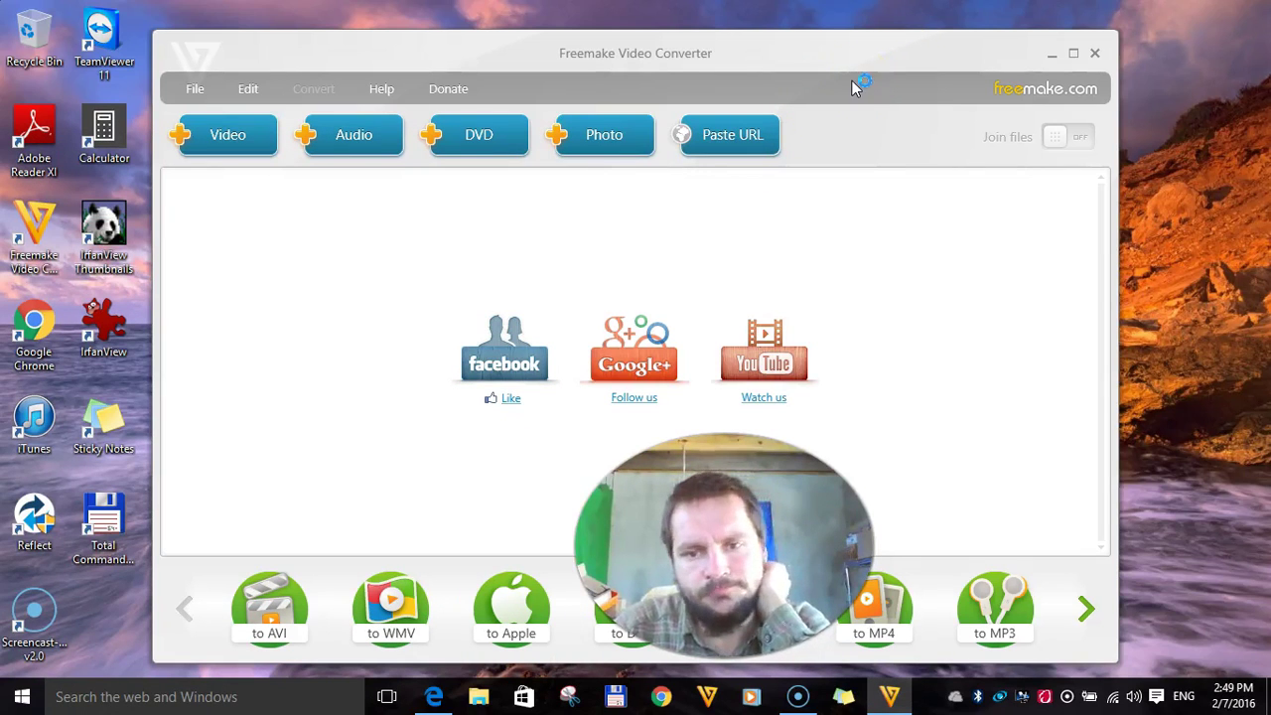
{"action": "left_click", "coordinate": [837, 81]}
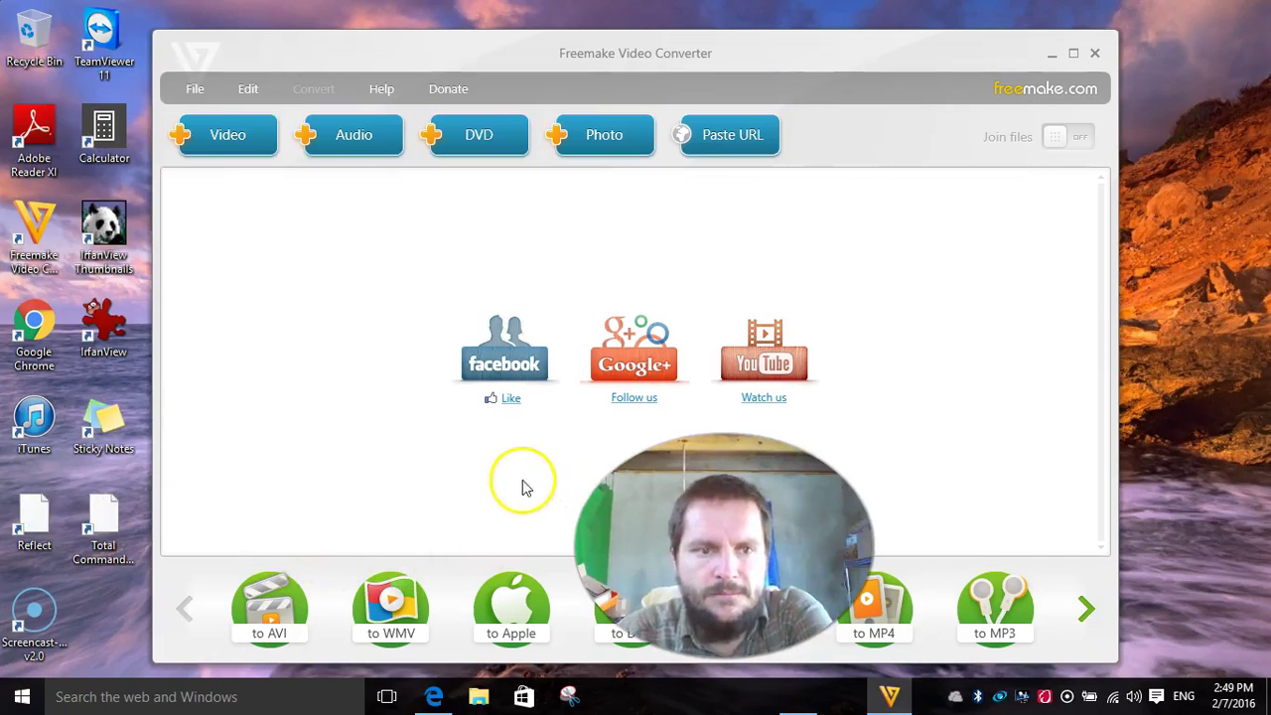
Replace the search box on the taskbar with the search icon
{"action": "right_click", "coordinate": [175, 704]}
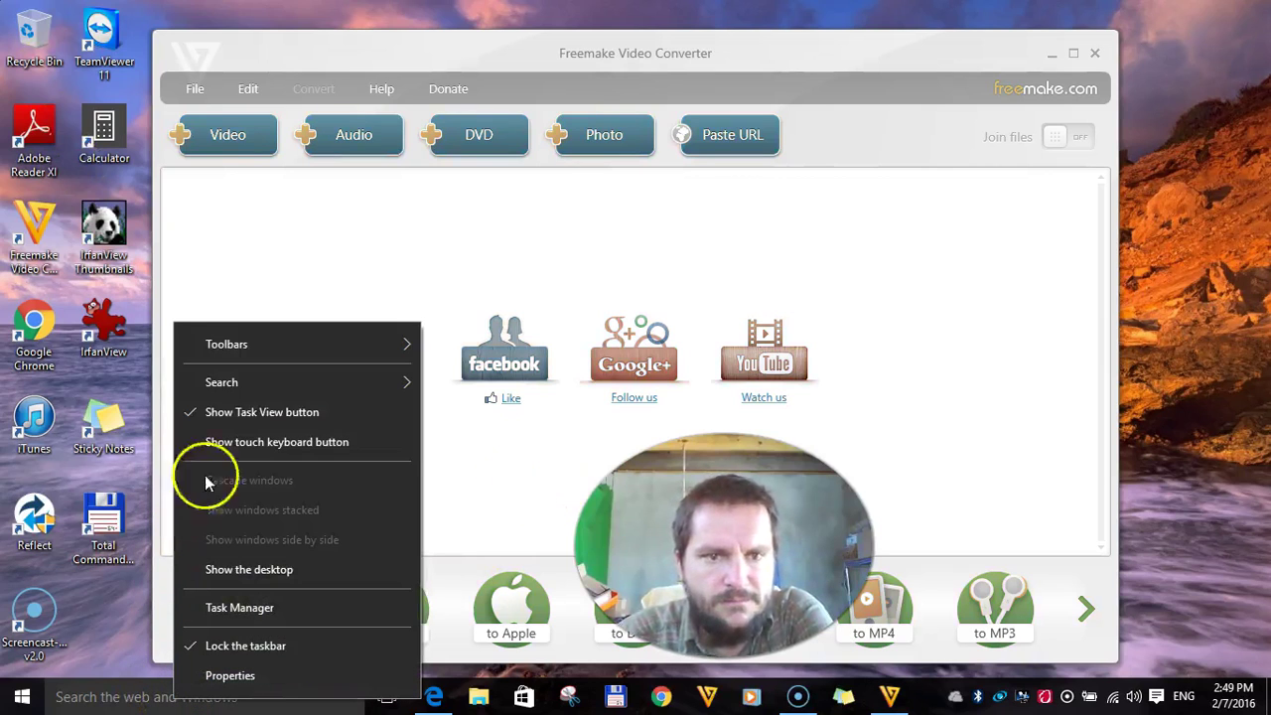
{"action": "left_click", "coordinate": [132, 699]}
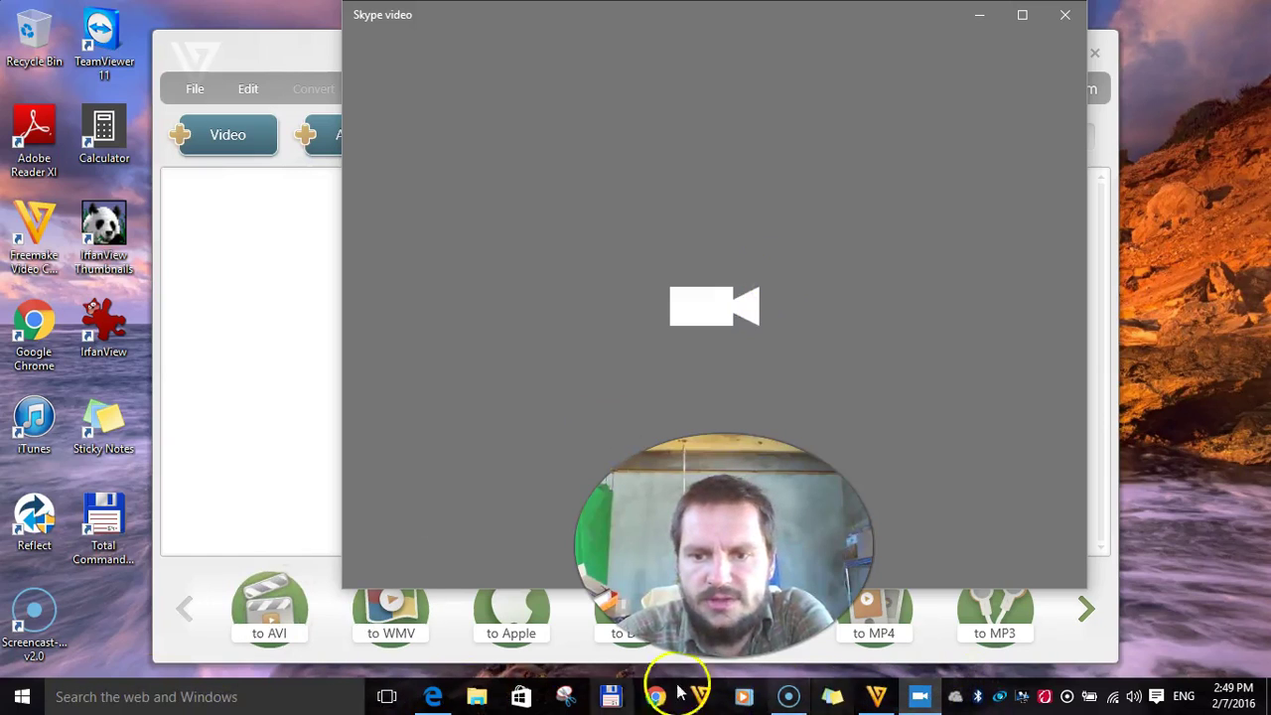
{"action": "right_click", "coordinate": [283, 695]}
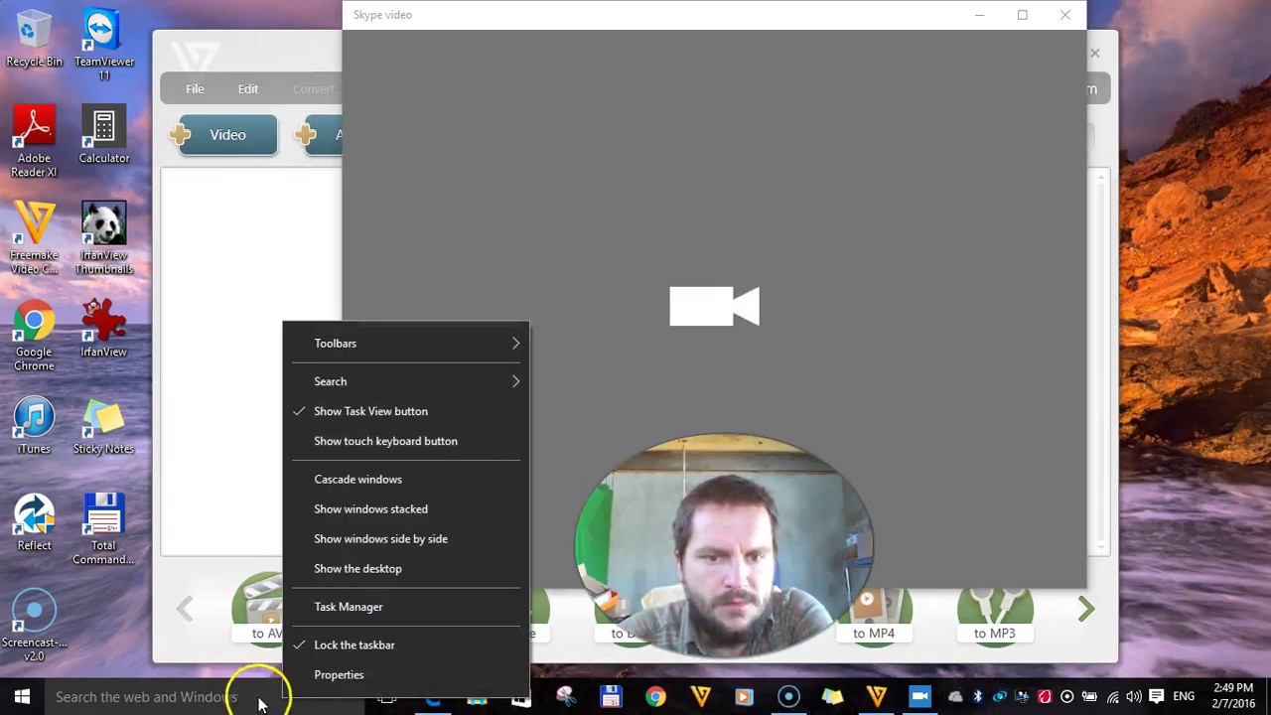
{"action": "mouse_move", "coordinate": [408, 381]}
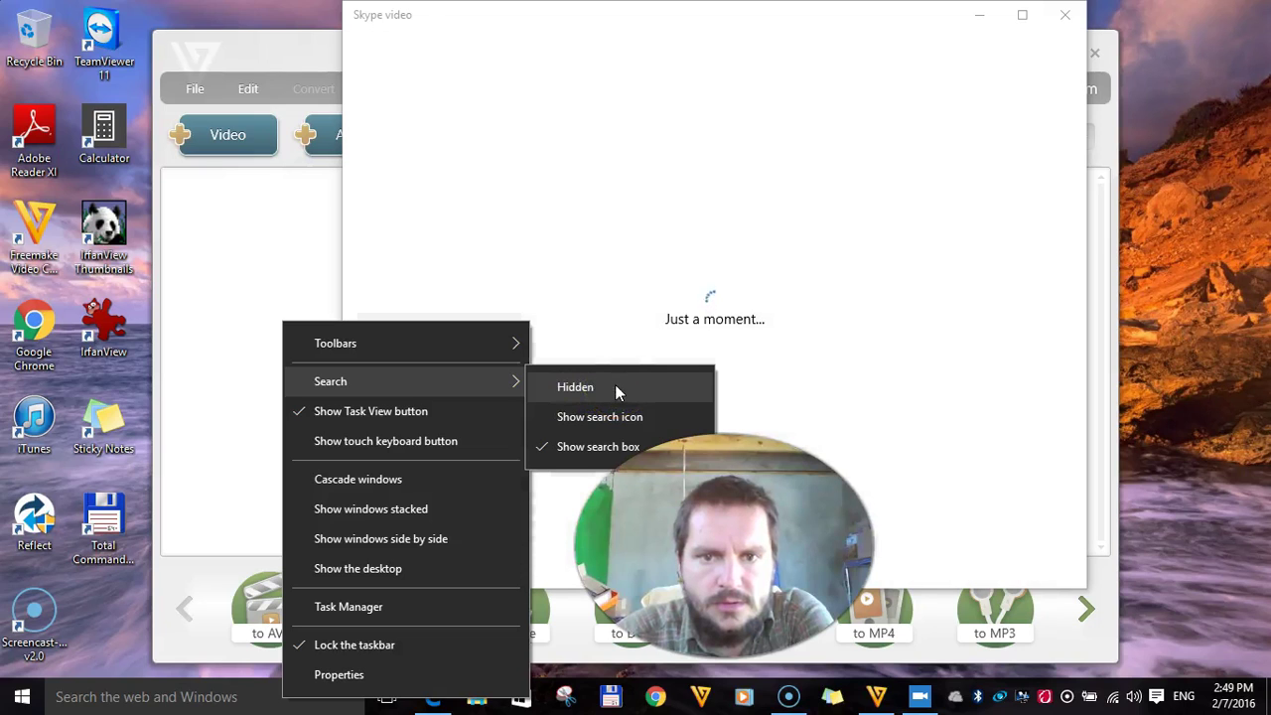
{"action": "left_click", "coordinate": [619, 422]}
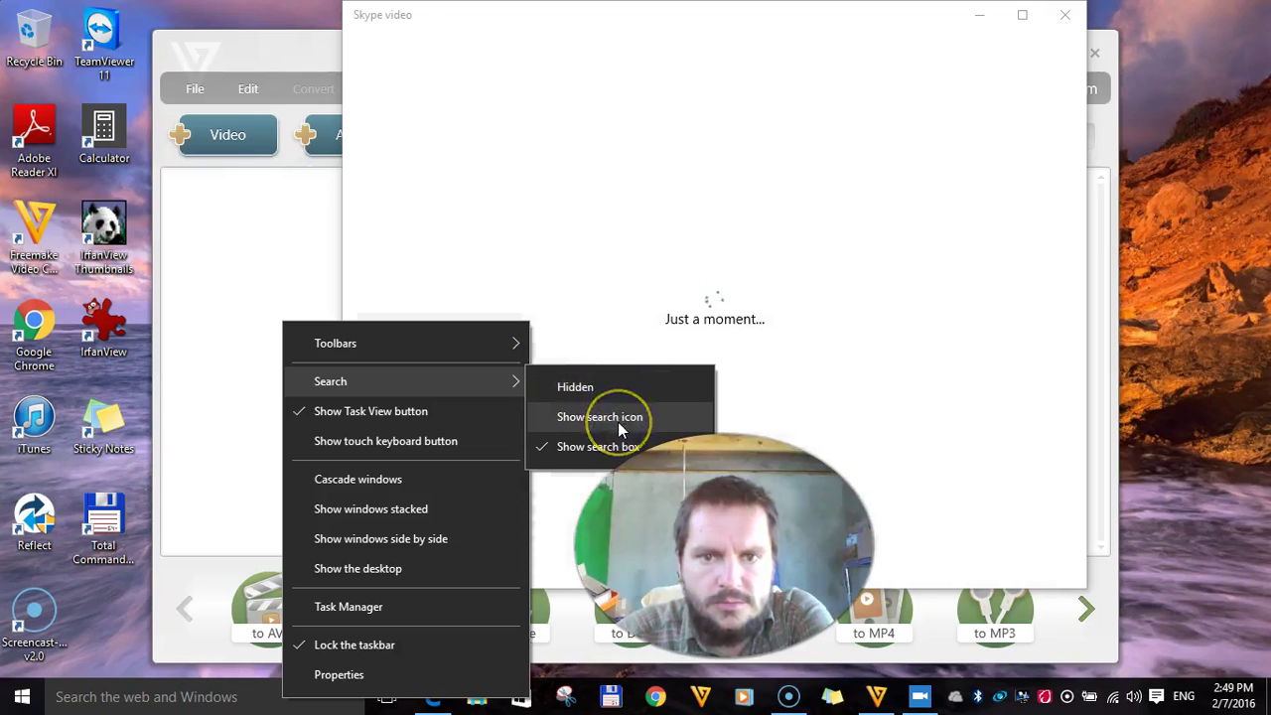
Open the search panel from the taskbar to view it, and close it again
{"action": "left_click", "coordinate": [71, 697]}
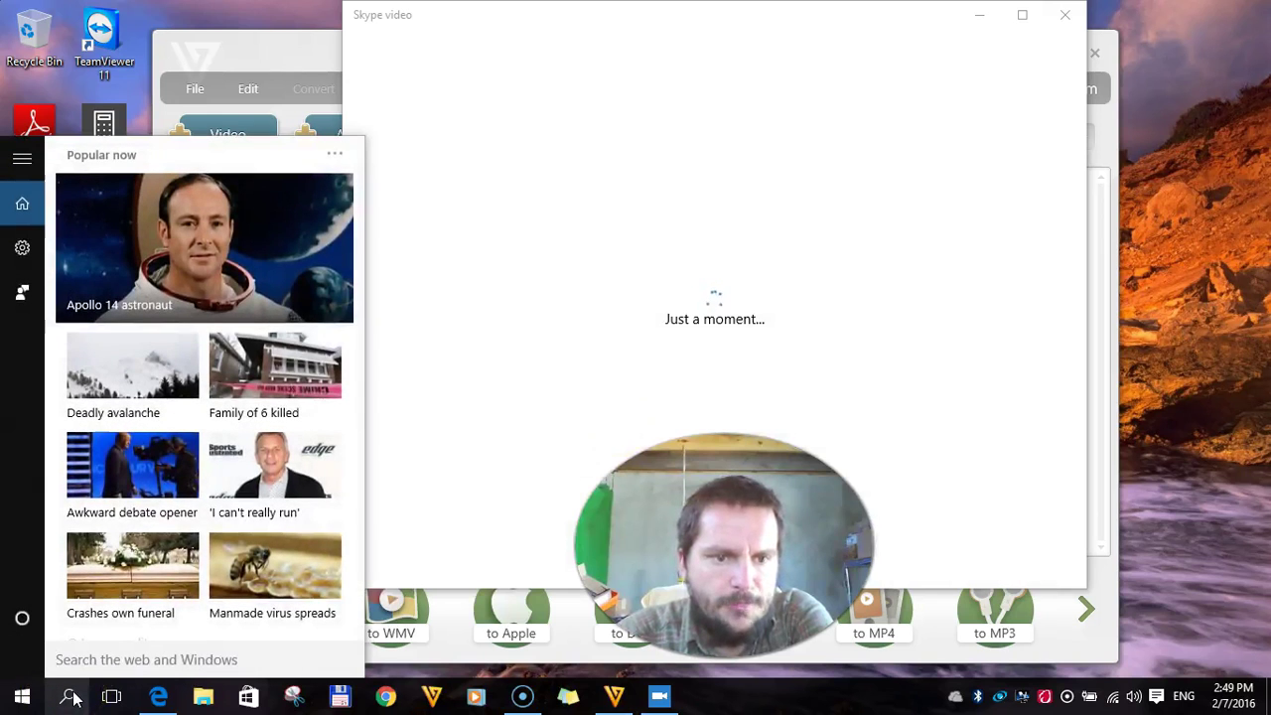
{"action": "left_click", "coordinate": [71, 698]}
{"action": "left_click", "coordinate": [70, 698]}
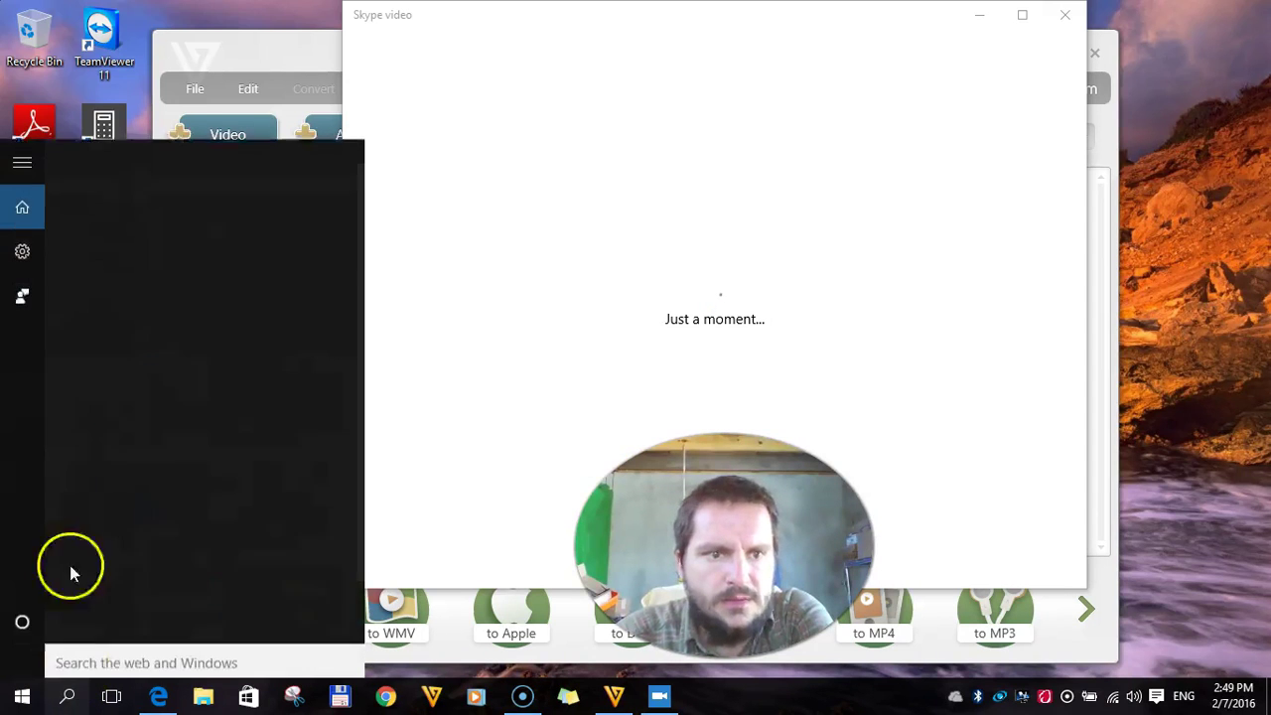
{"action": "left_click", "coordinate": [70, 696]}
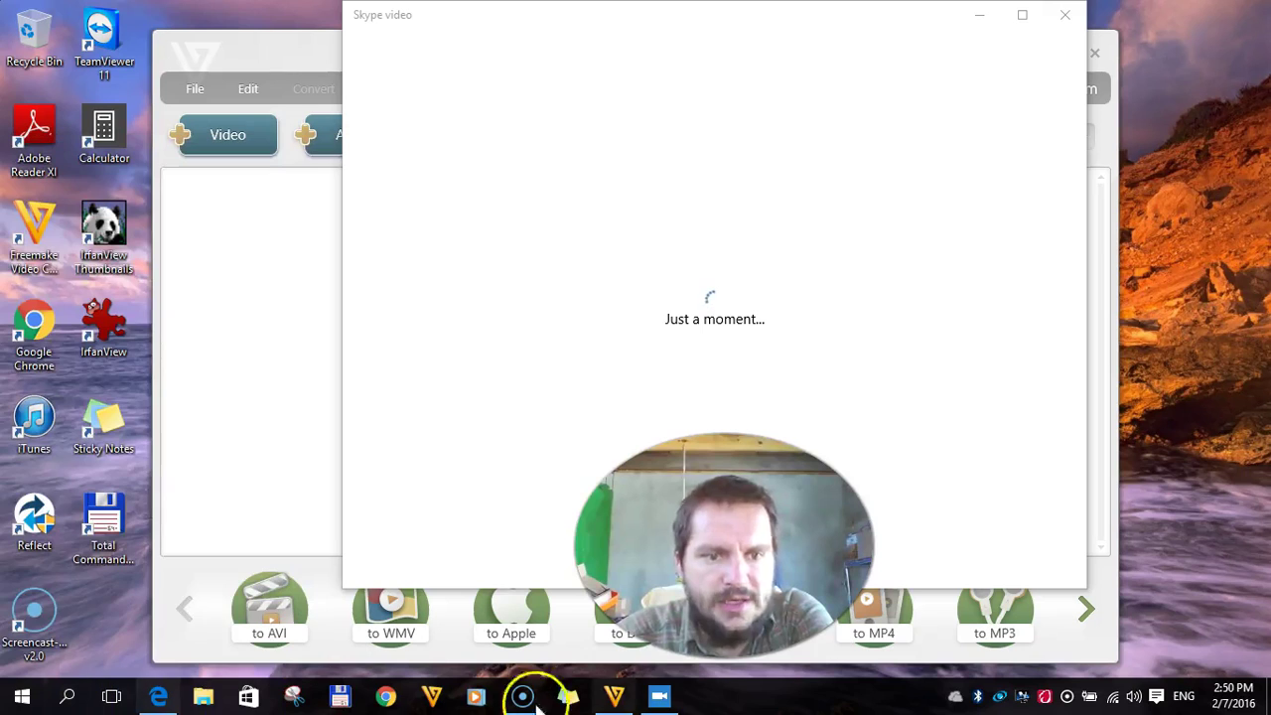
Look through the Navigation, Toolbars and Taskbar settings in the taskbar properties, including the location on screen, and close the dialog
{"action": "right_click", "coordinate": [755, 703]}
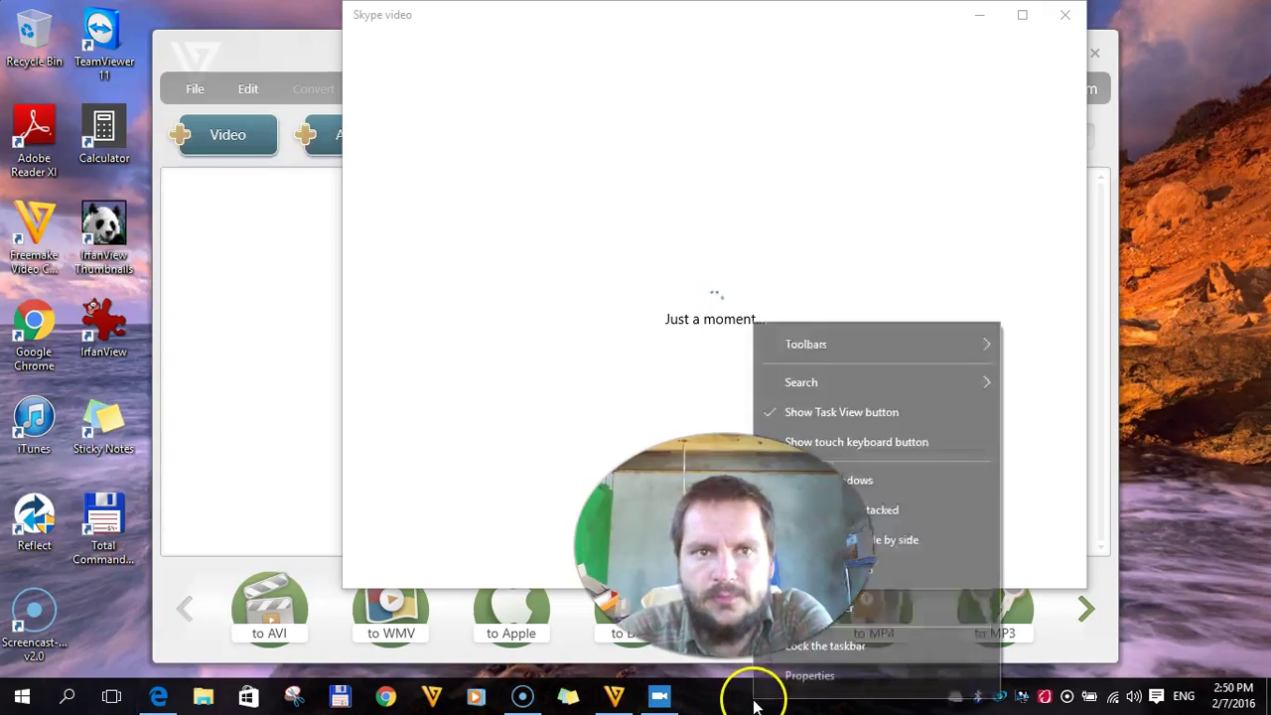
{"action": "left_click", "coordinate": [784, 682]}
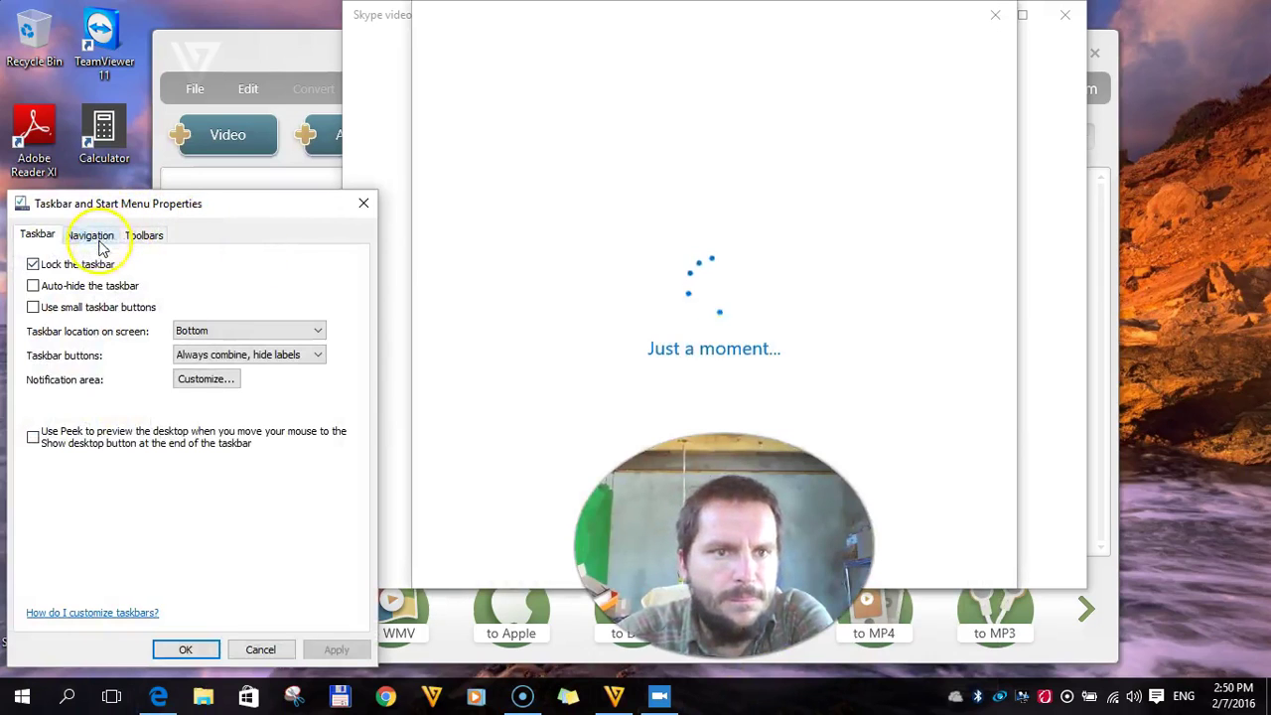
{"action": "left_click", "coordinate": [87, 236]}
{"action": "left_click", "coordinate": [139, 237]}
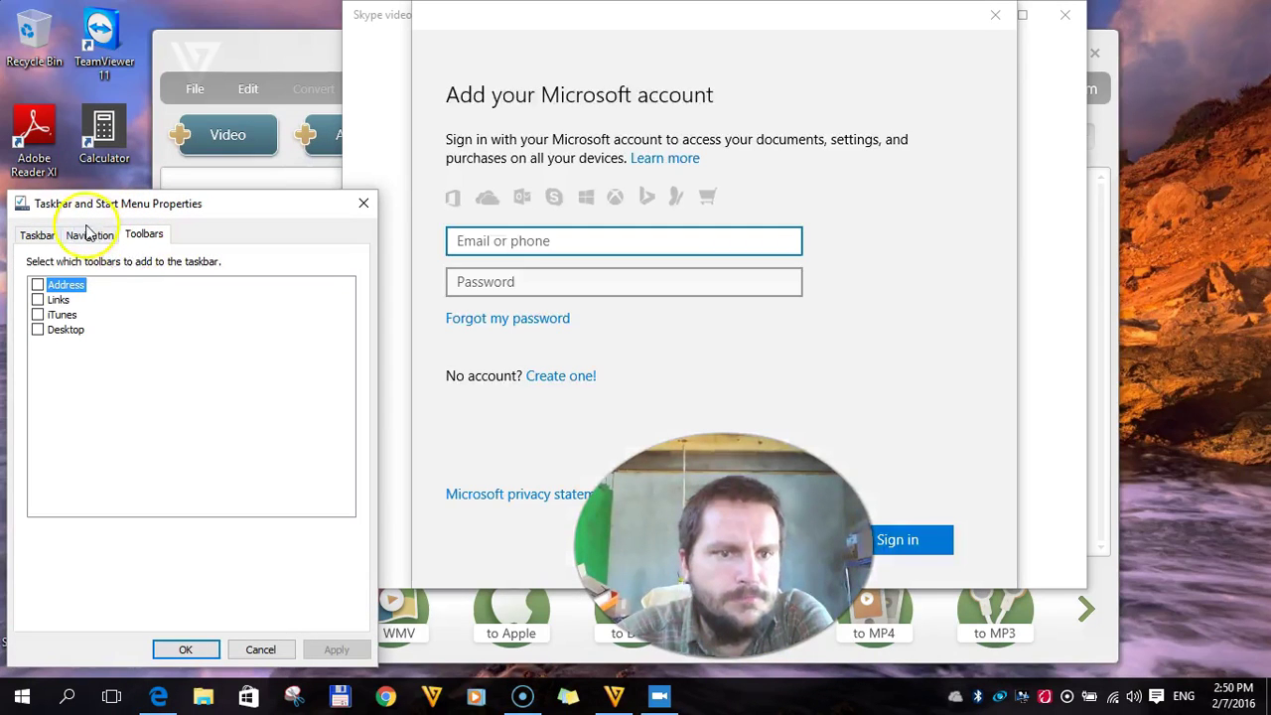
{"action": "left_click", "coordinate": [37, 235]}
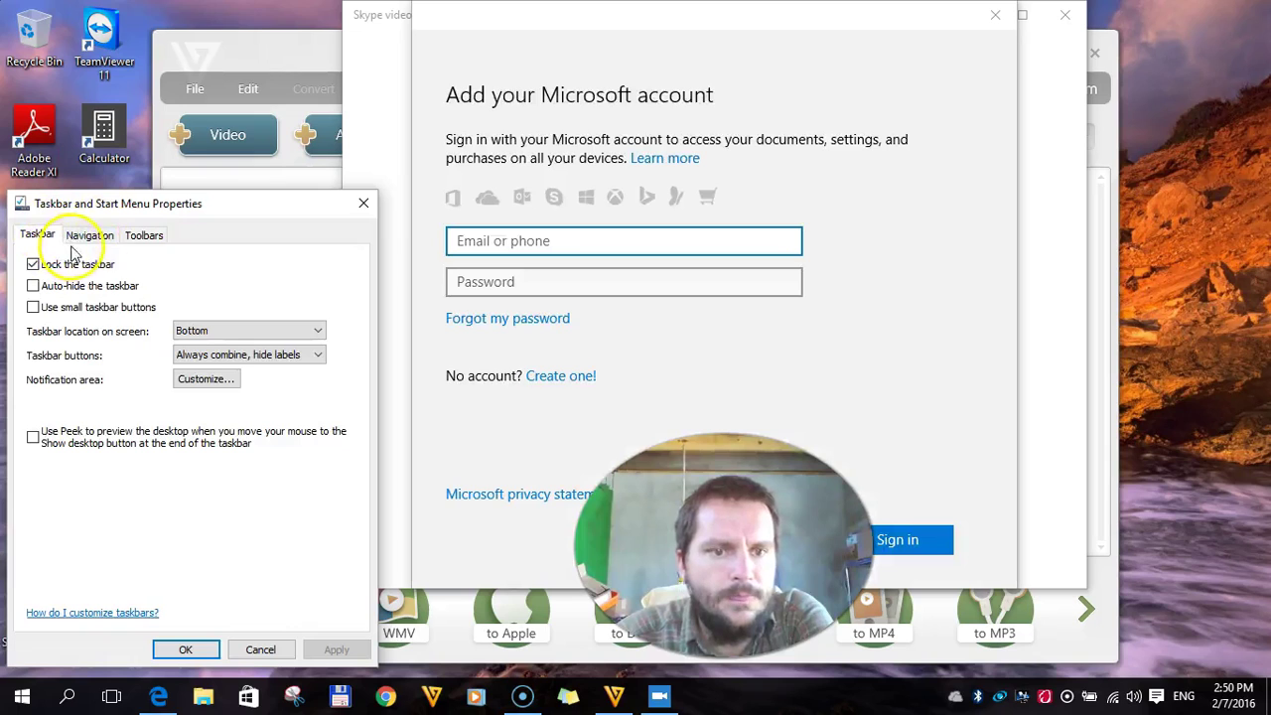
{"action": "left_click", "coordinate": [255, 335]}
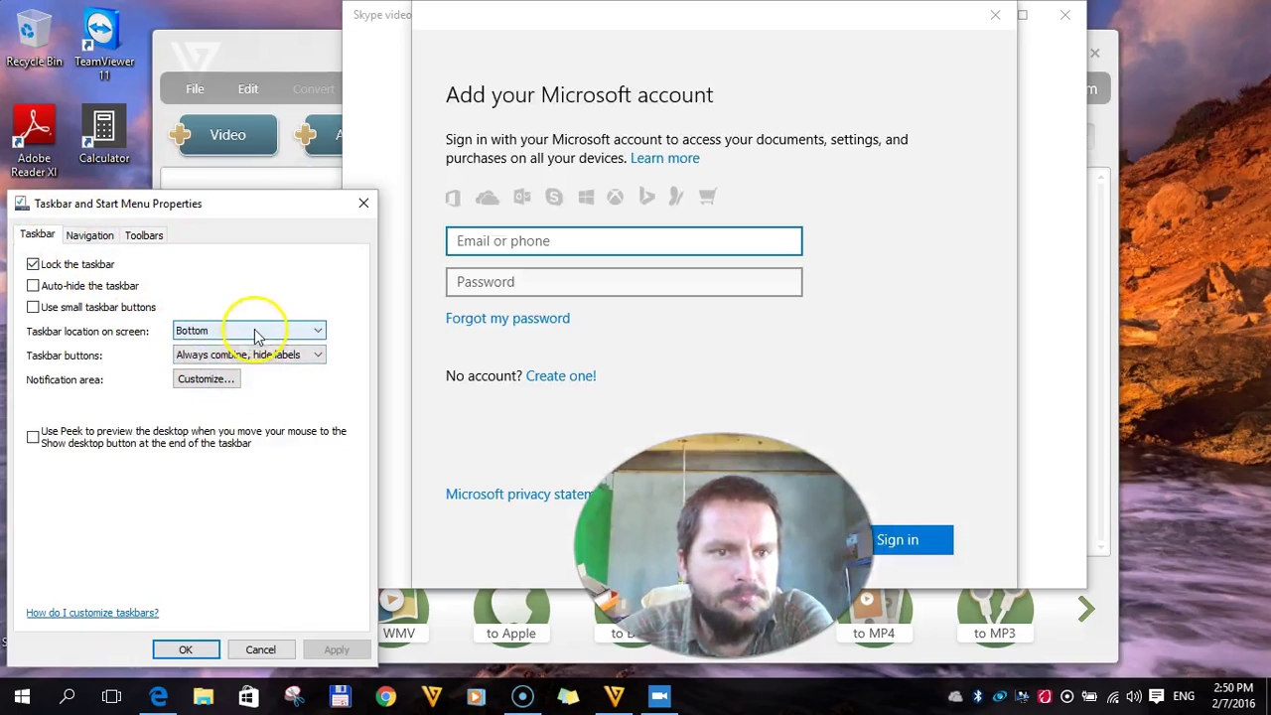
{"action": "left_click", "coordinate": [248, 332]}
{"action": "left_click", "coordinate": [364, 204]}
Dismiss the Microsoft account sign-in and close Skype video and Freemake Video Converter
{"action": "left_click", "coordinate": [845, 88]}
{"action": "left_click", "coordinate": [981, 17]}
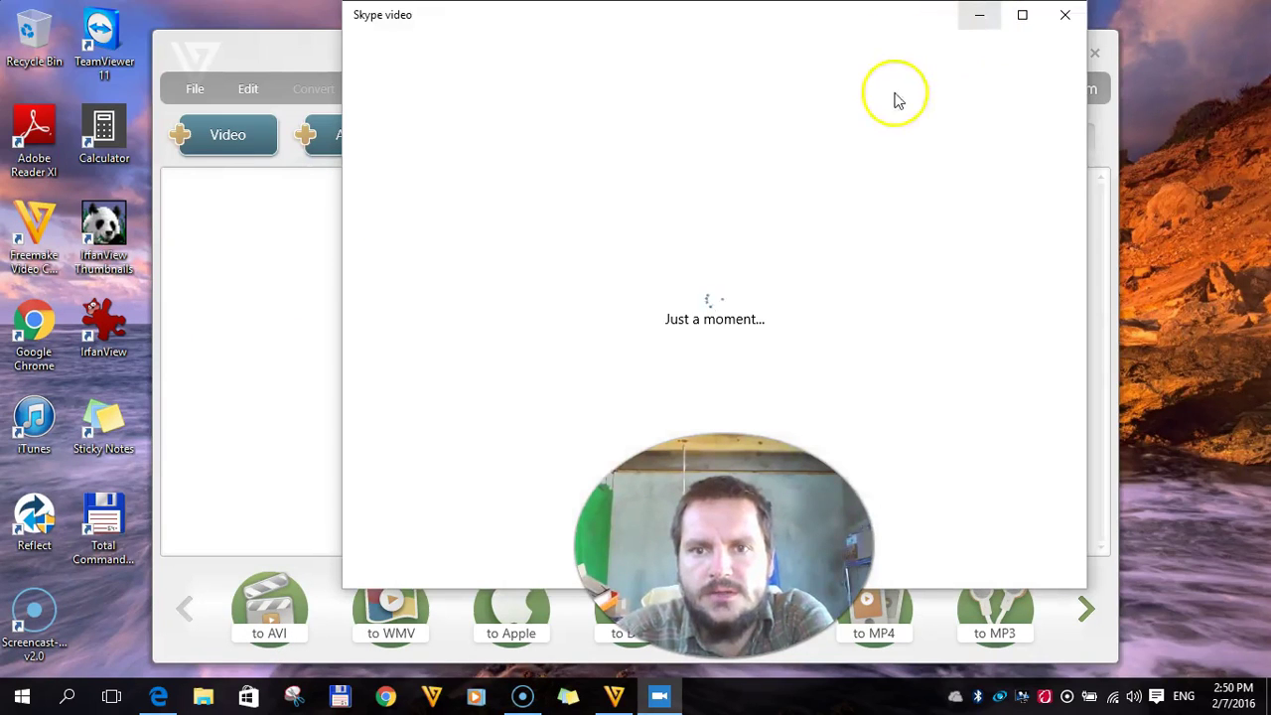
{"action": "left_click", "coordinate": [1068, 22]}
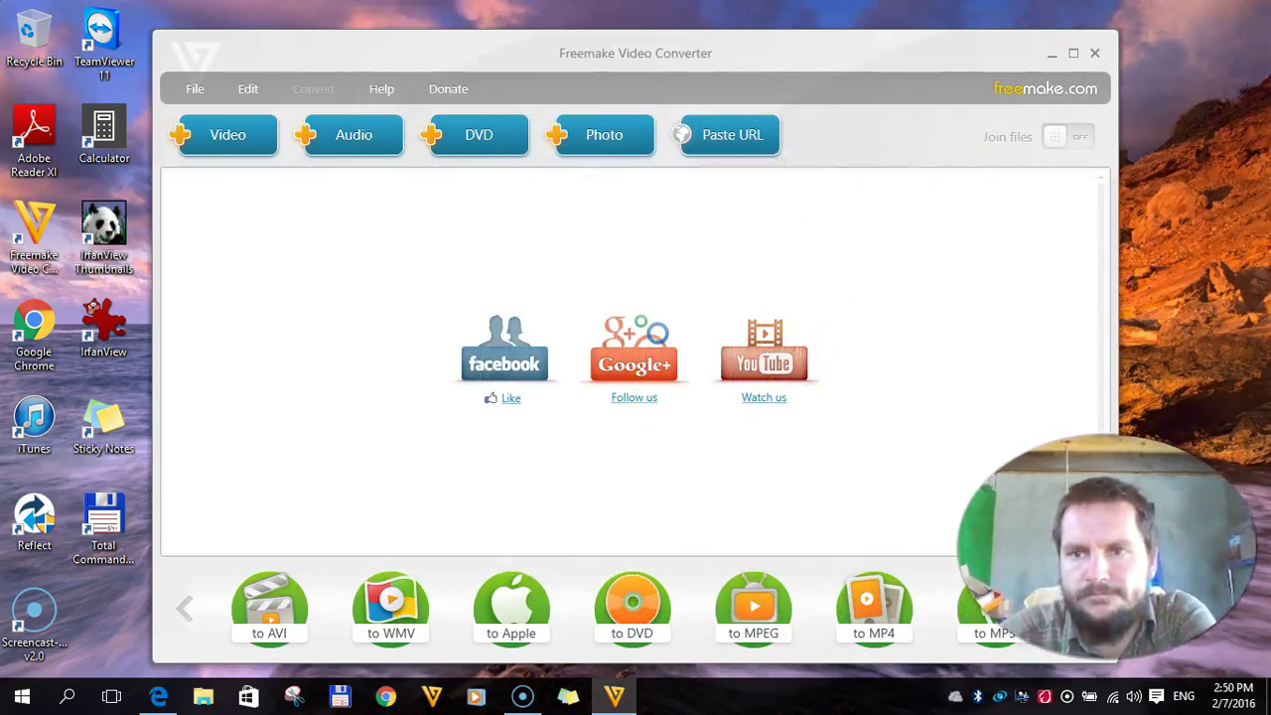
{"action": "left_click", "coordinate": [1094, 55]}
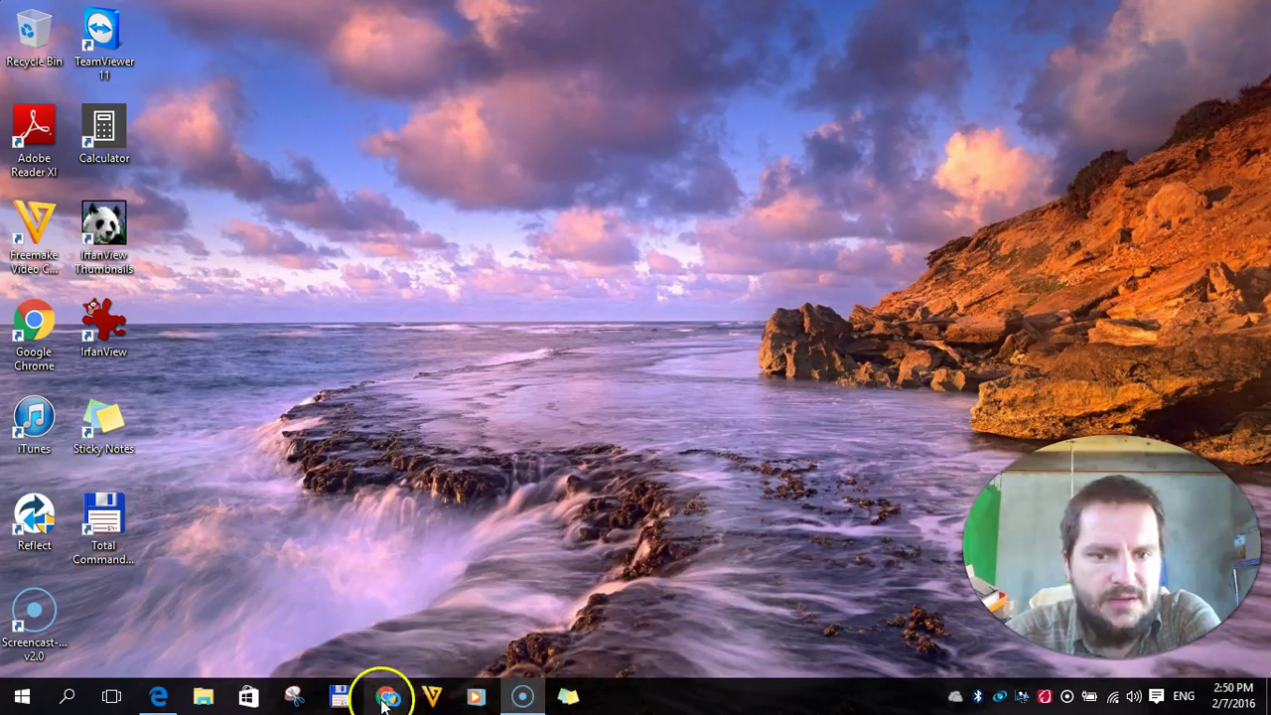
Switch to Microsoft Edge, search for "youtube" from the address bar, and open the YouTube site from the results
{"action": "left_click", "coordinate": [162, 692]}
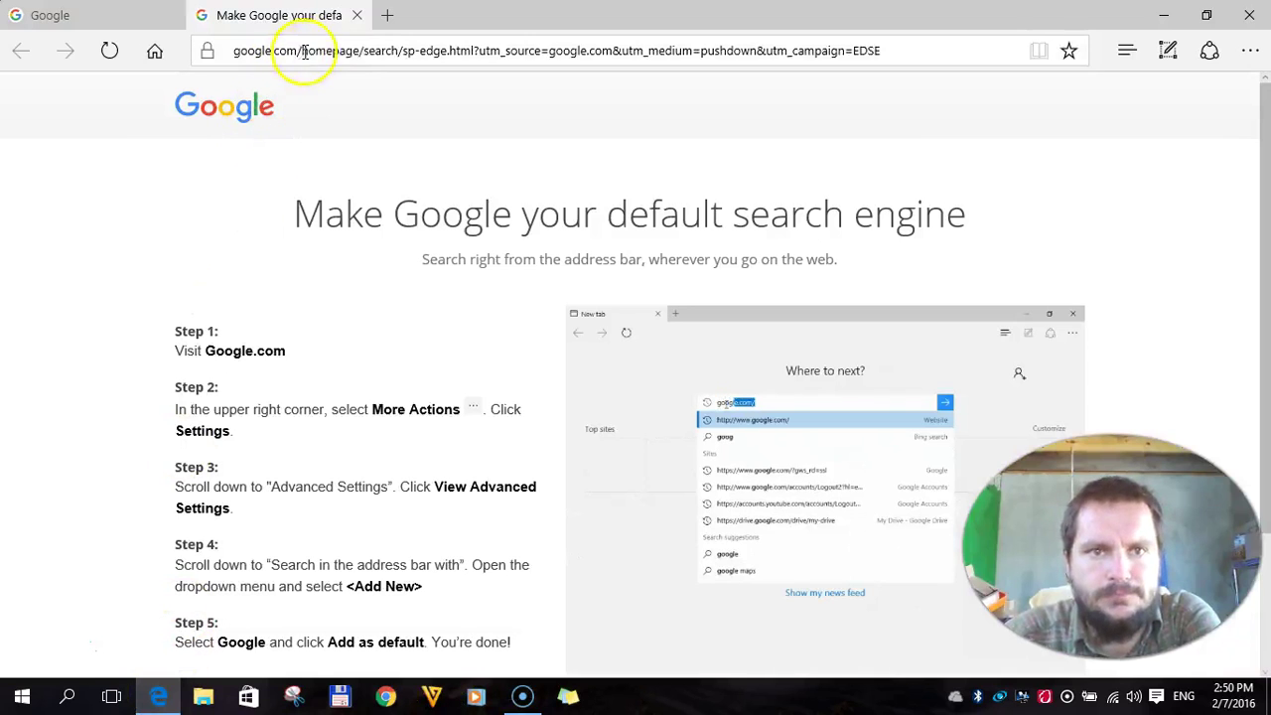
{"action": "left_click", "coordinate": [354, 60]}
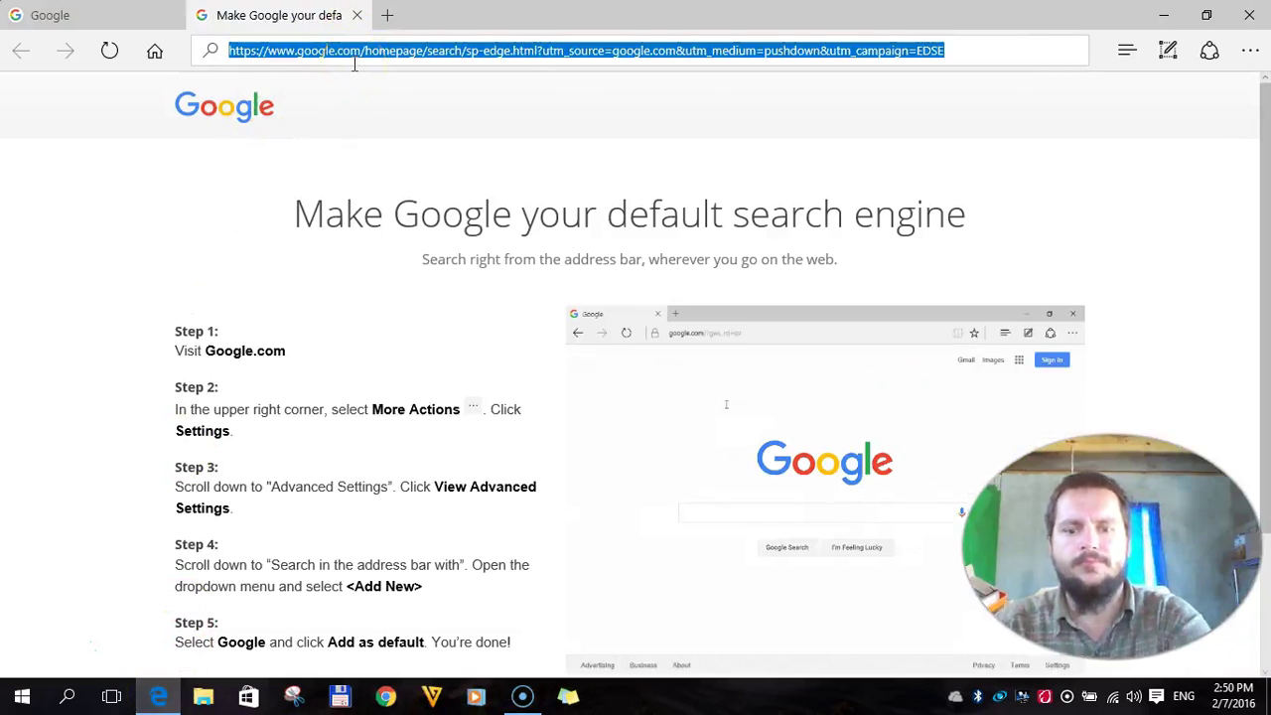
{"action": "type", "text": "yo"}
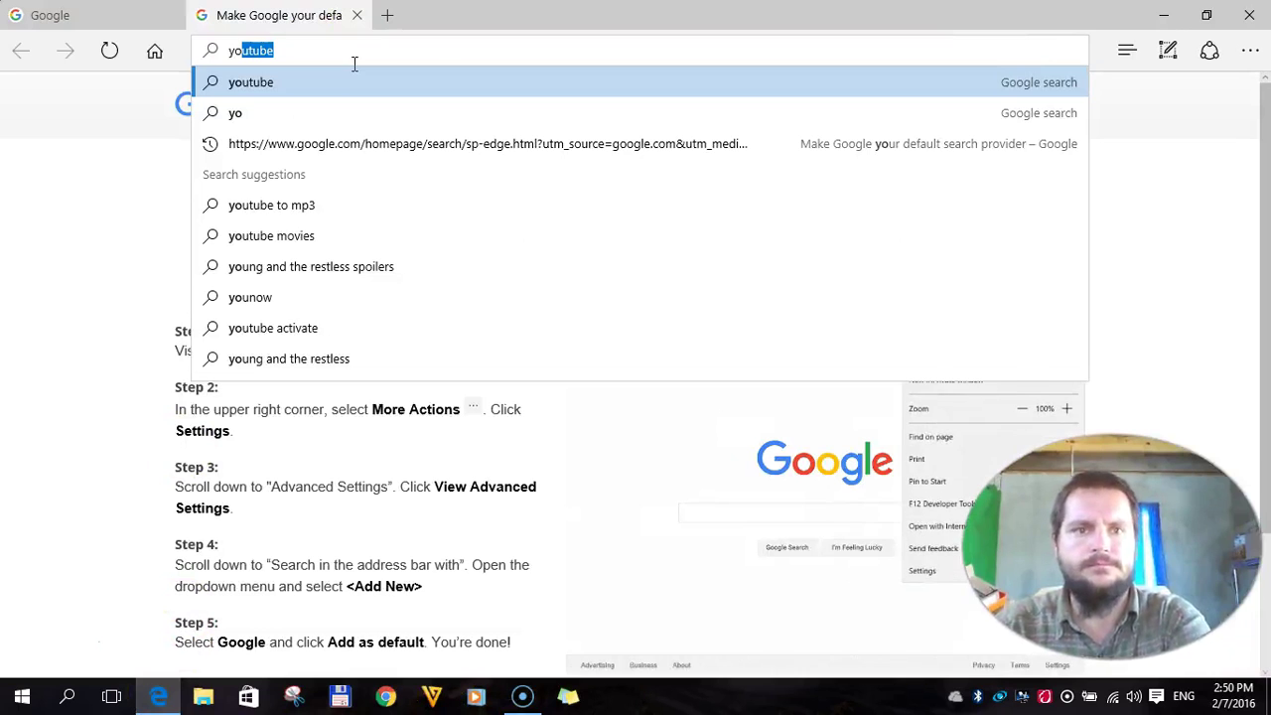
{"action": "key", "text": "Return"}
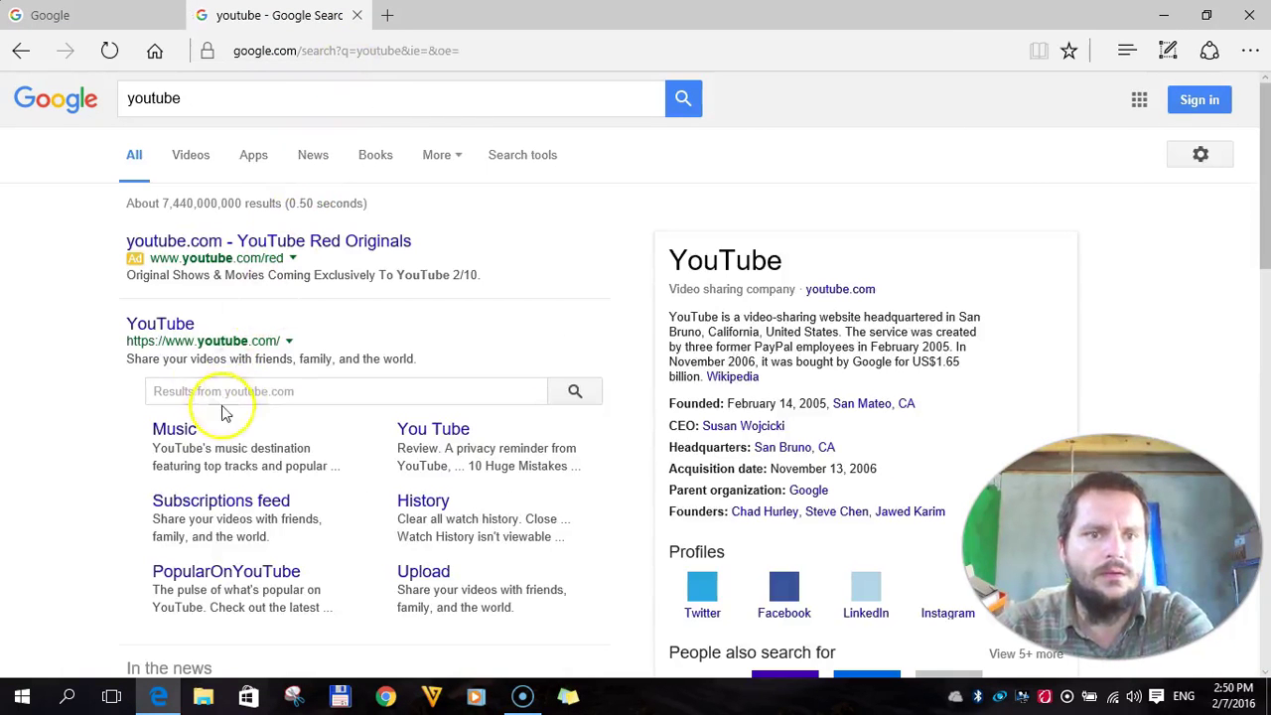
{"action": "left_click", "coordinate": [159, 327]}
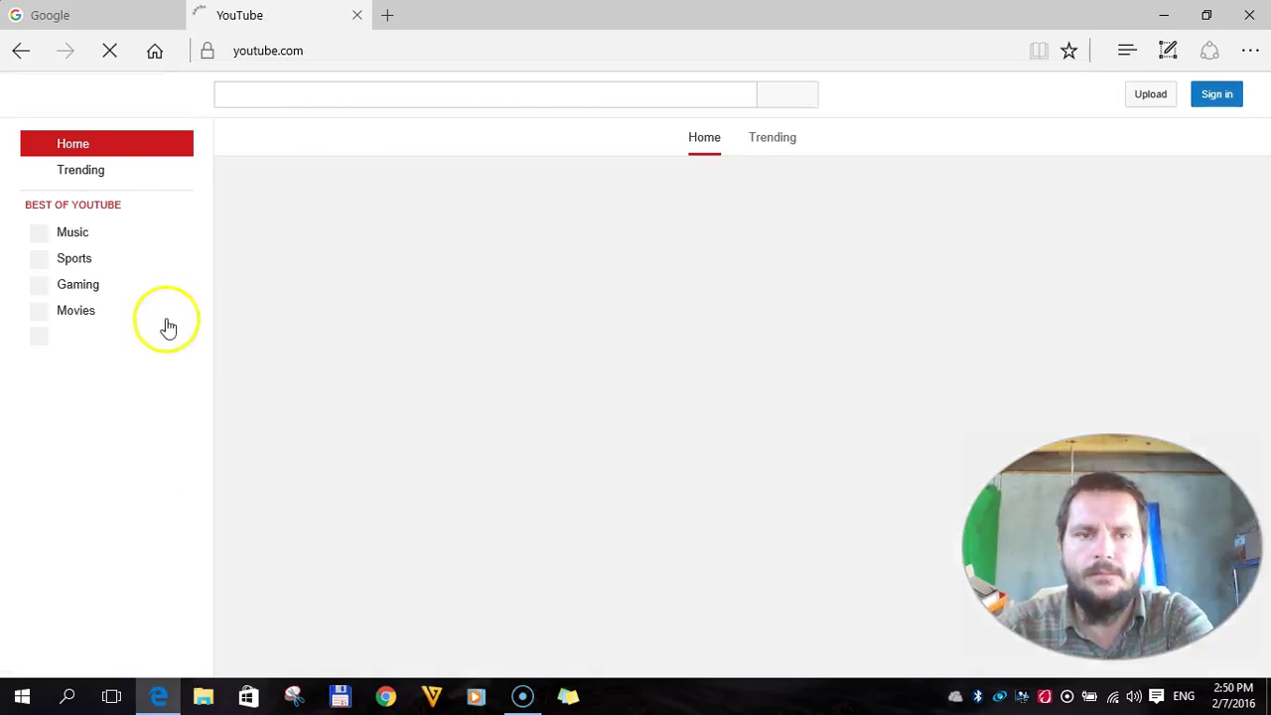
Switch back and forth between the Google and YouTube tabs, ending on Google
{"action": "left_click", "coordinate": [105, 22]}
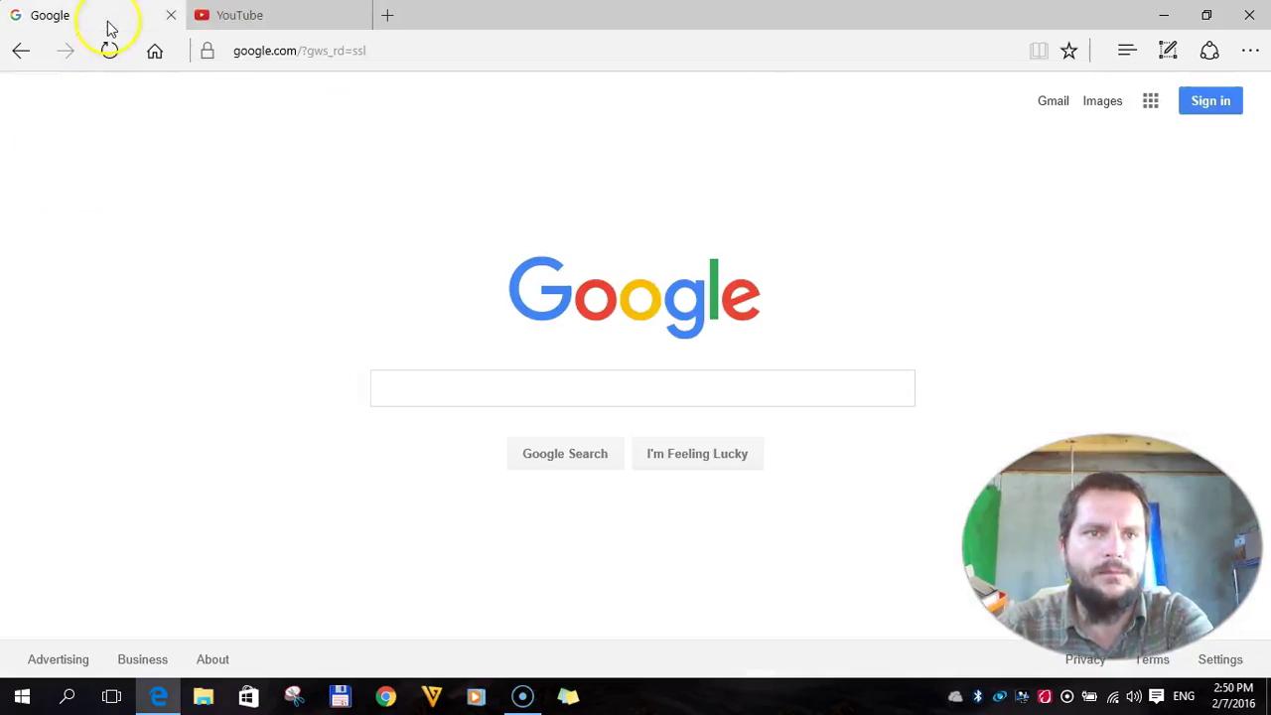
{"action": "left_click", "coordinate": [260, 24]}
{"action": "left_click", "coordinate": [113, 14]}
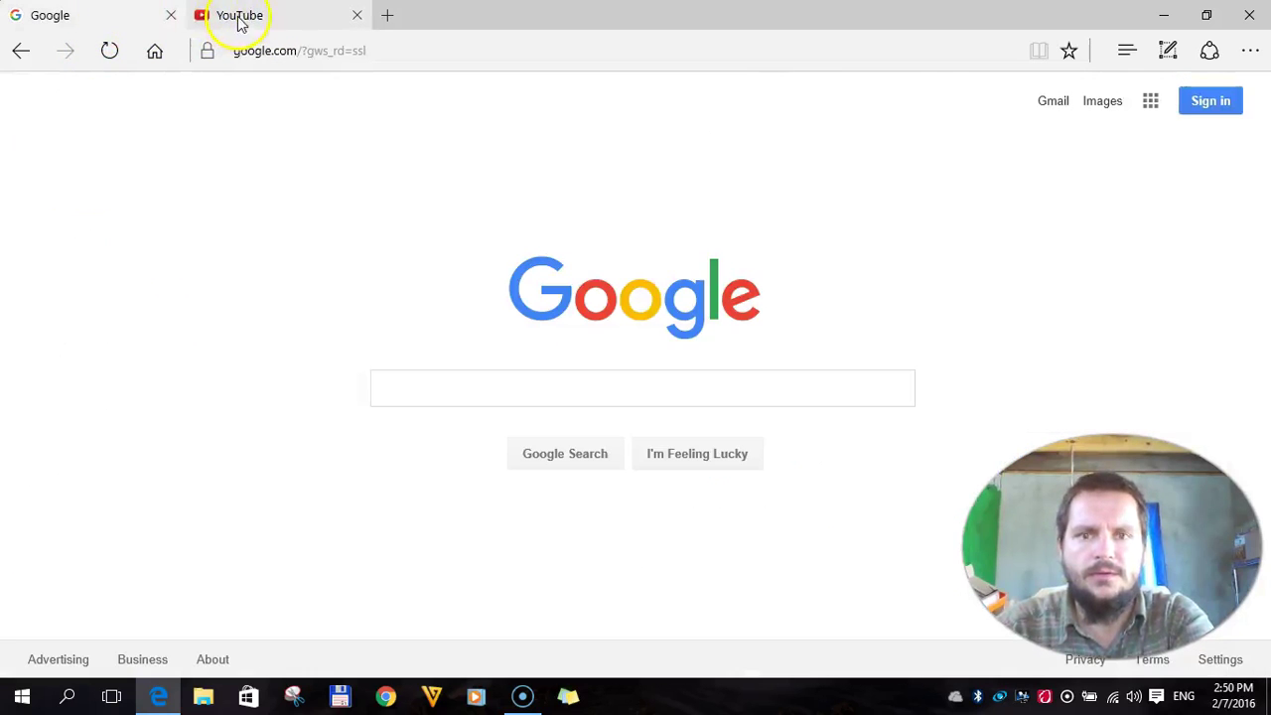
Switch to the YouTube tab, play the featured debate video, return to the YouTube home page, and close Microsoft Edge
{"action": "left_click", "coordinate": [238, 20]}
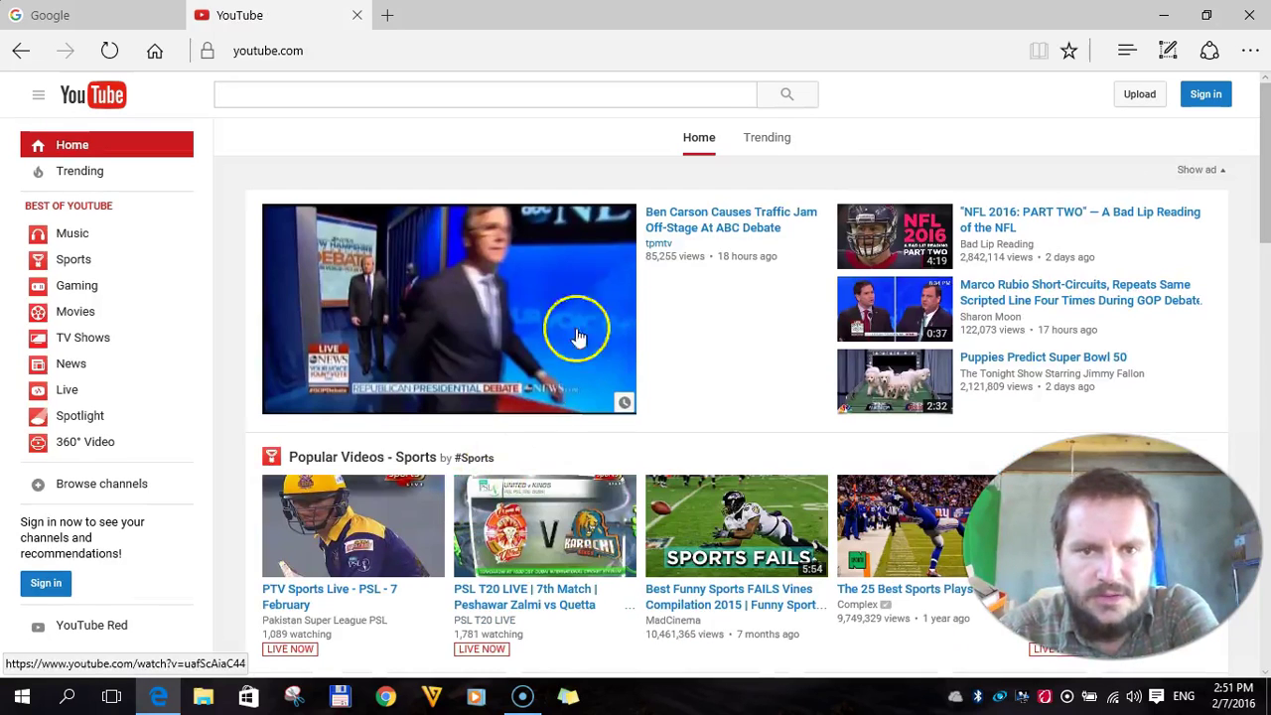
{"action": "left_click", "coordinate": [536, 252]}
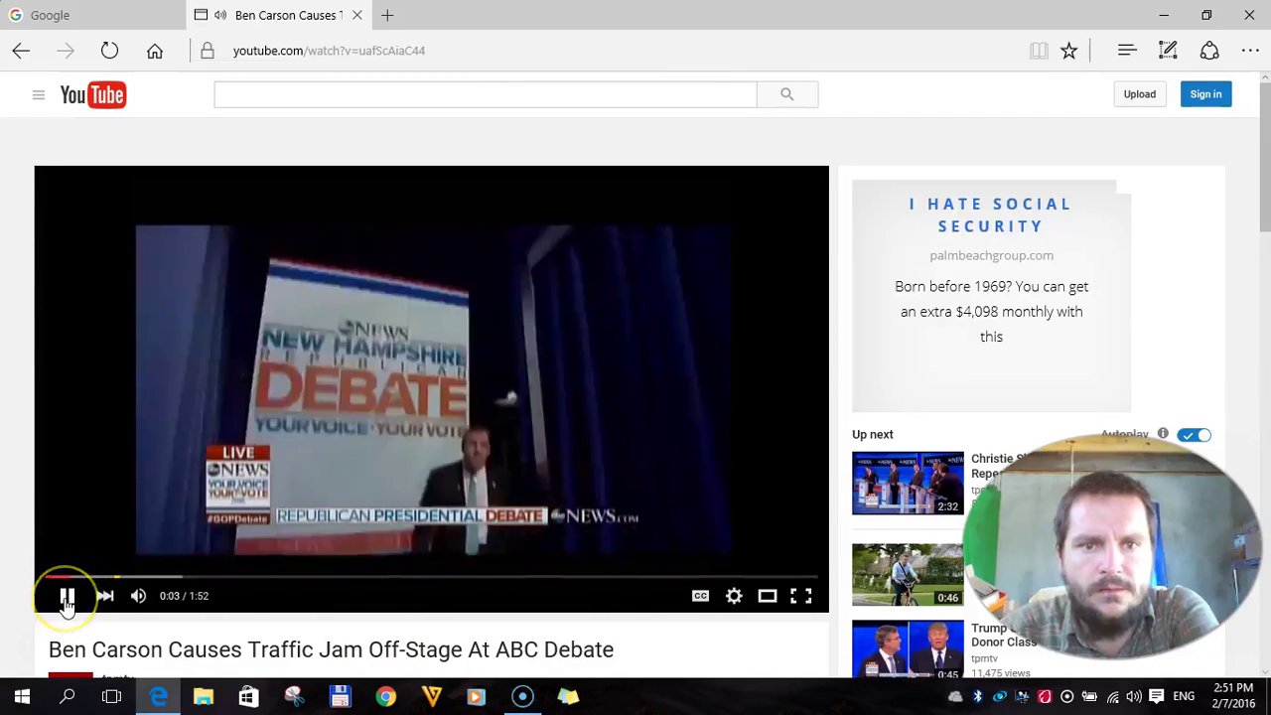
{"action": "left_click", "coordinate": [78, 107]}
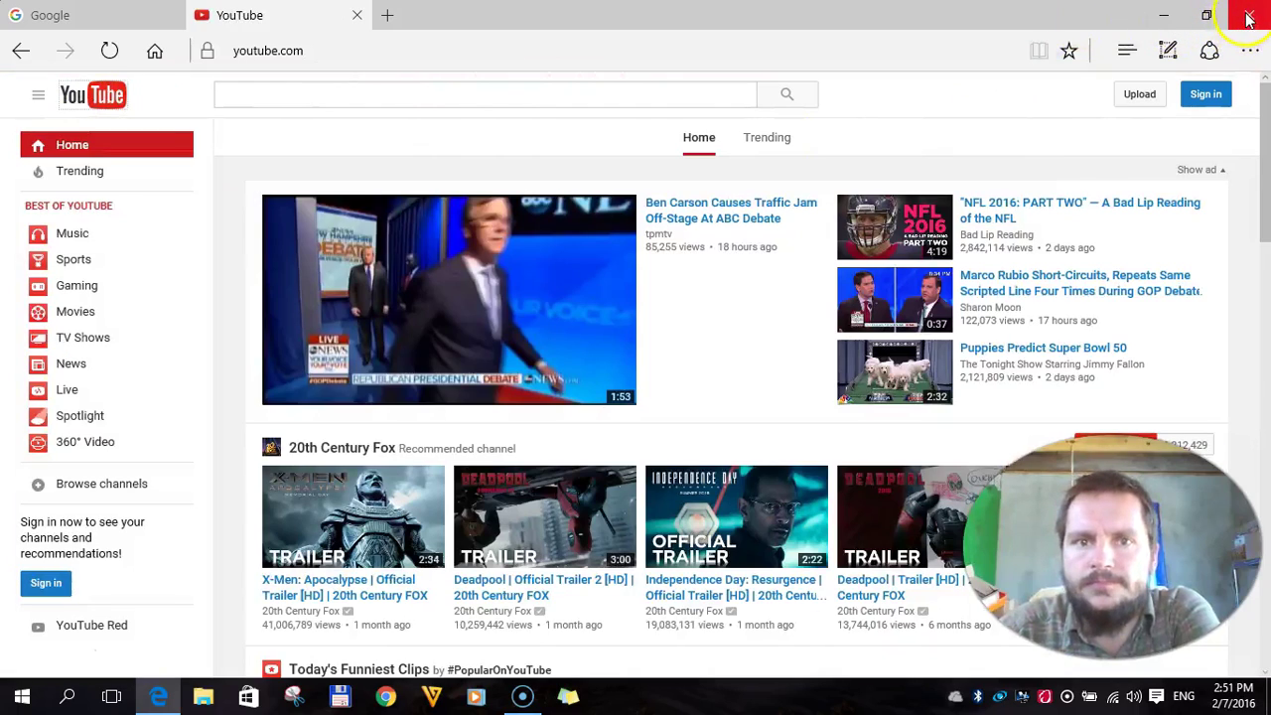
{"action": "left_click", "coordinate": [1249, 20]}
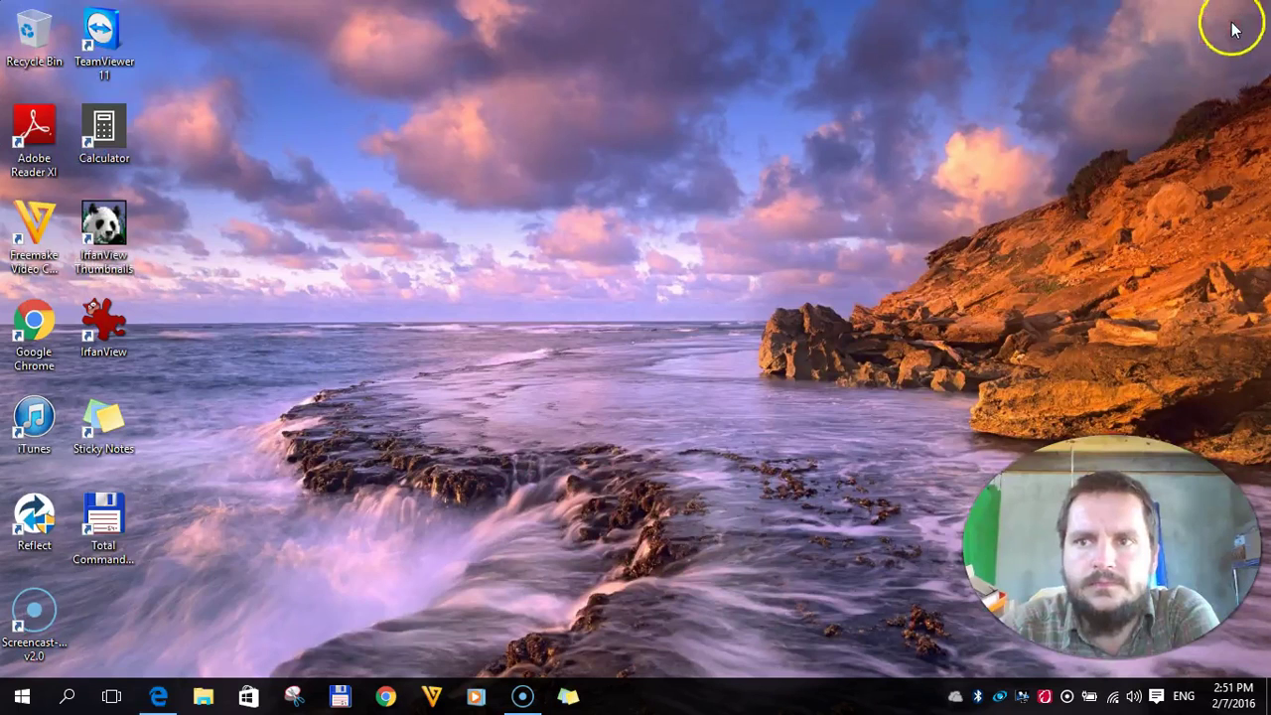
Reopen Microsoft Edge, switch between the Google and YouTube tabs, and close the browser
{"action": "left_click", "coordinate": [158, 698]}
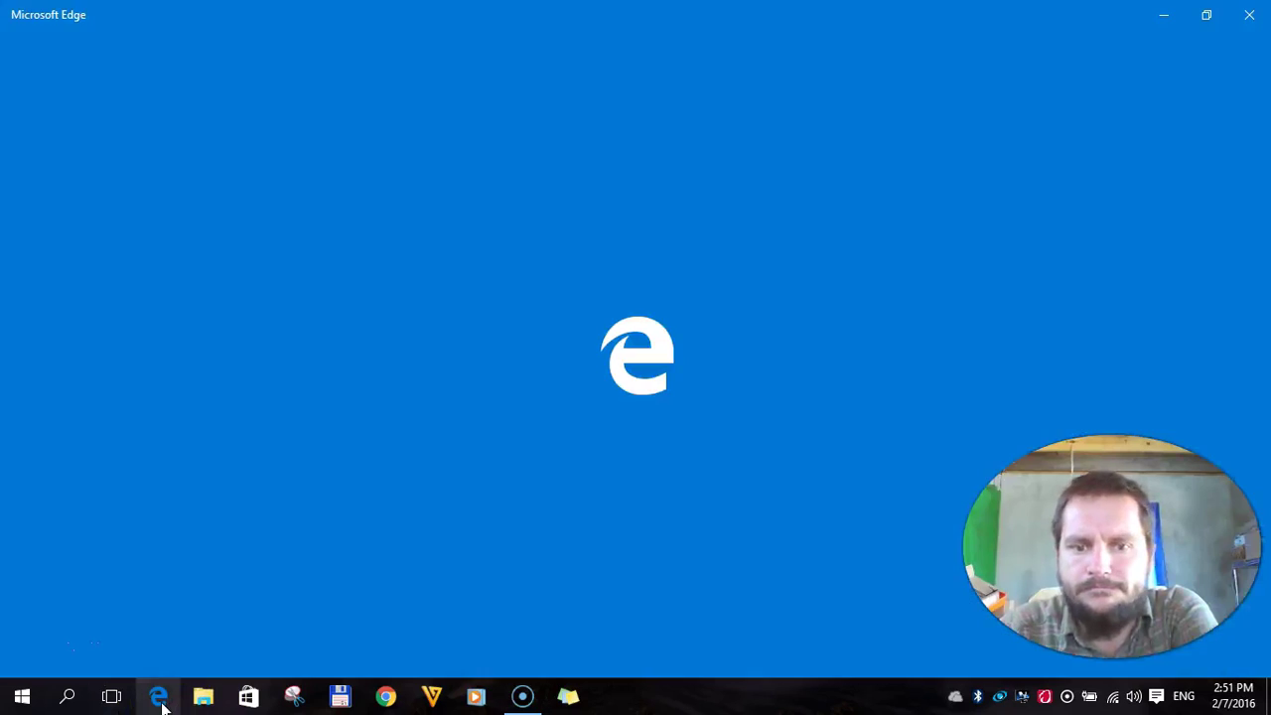
{"action": "left_click", "coordinate": [201, 583]}
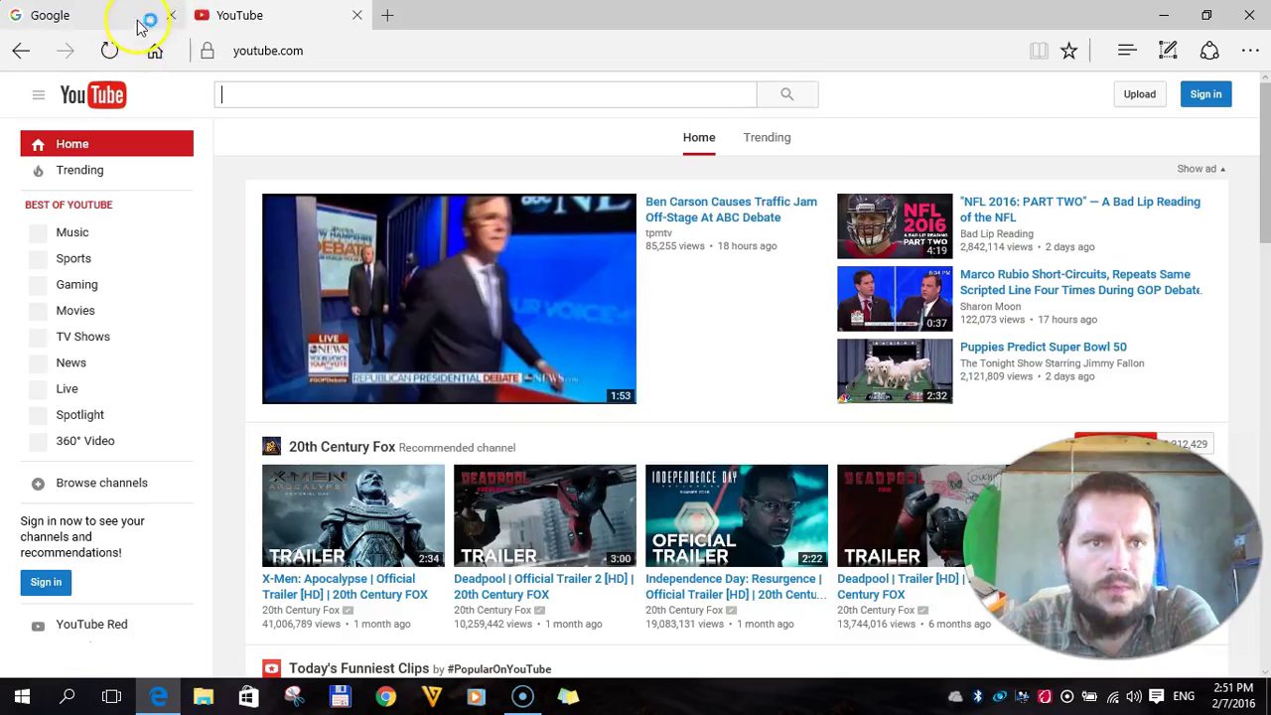
{"action": "left_click", "coordinate": [147, 22]}
{"action": "left_click", "coordinate": [253, 24]}
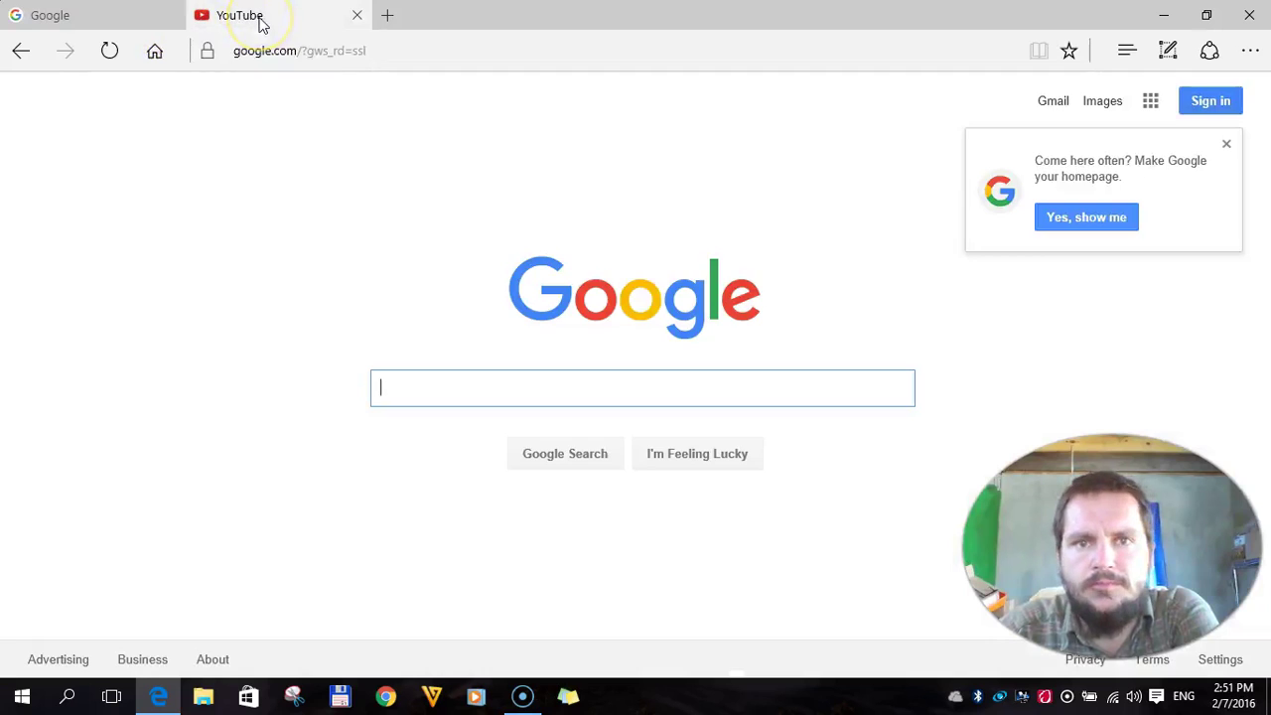
{"action": "left_click", "coordinate": [1253, 17]}
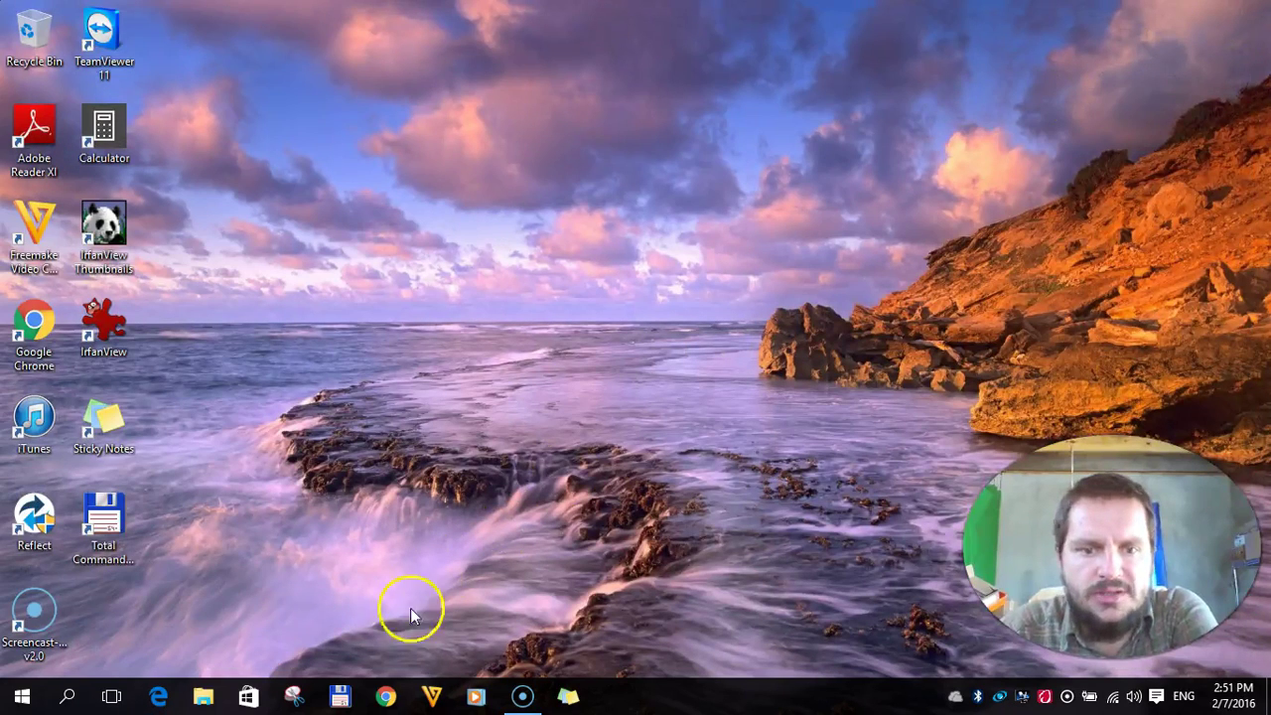
Open Google Chrome, minimize its window, and bring it back
{"action": "left_click", "coordinate": [387, 697]}
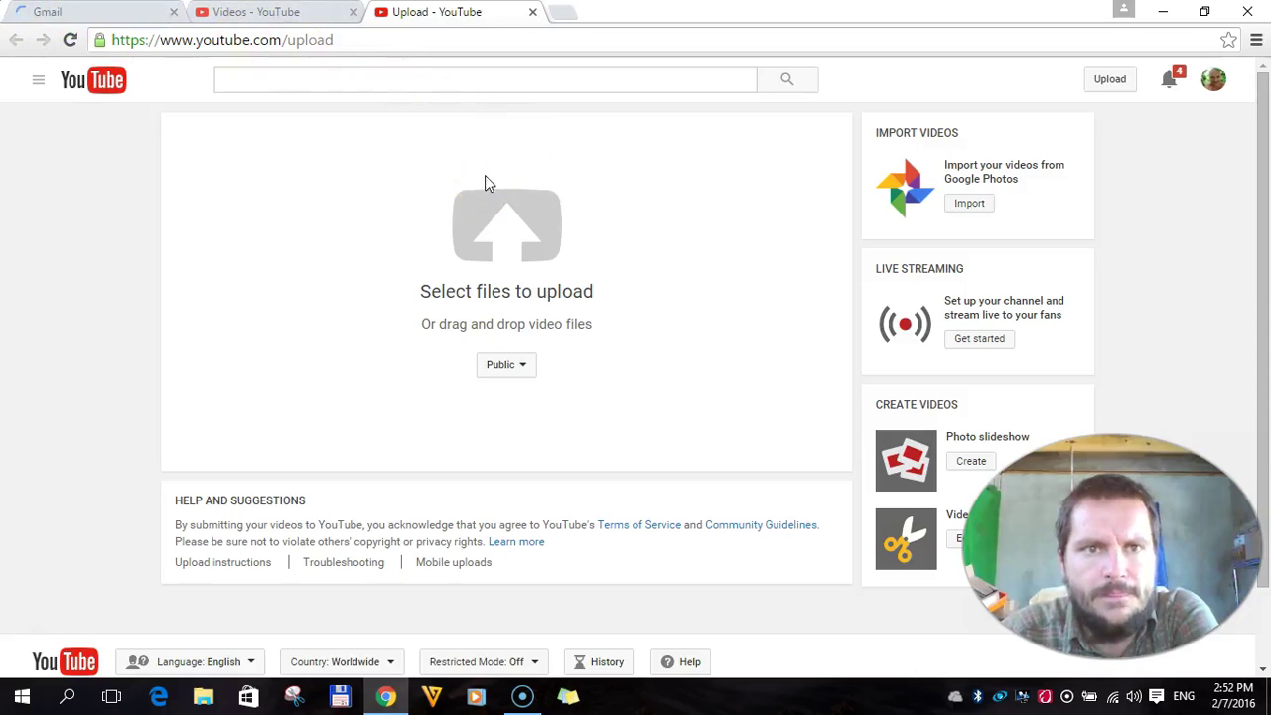
{"action": "left_click", "coordinate": [1162, 14]}
{"action": "left_click", "coordinate": [383, 695]}
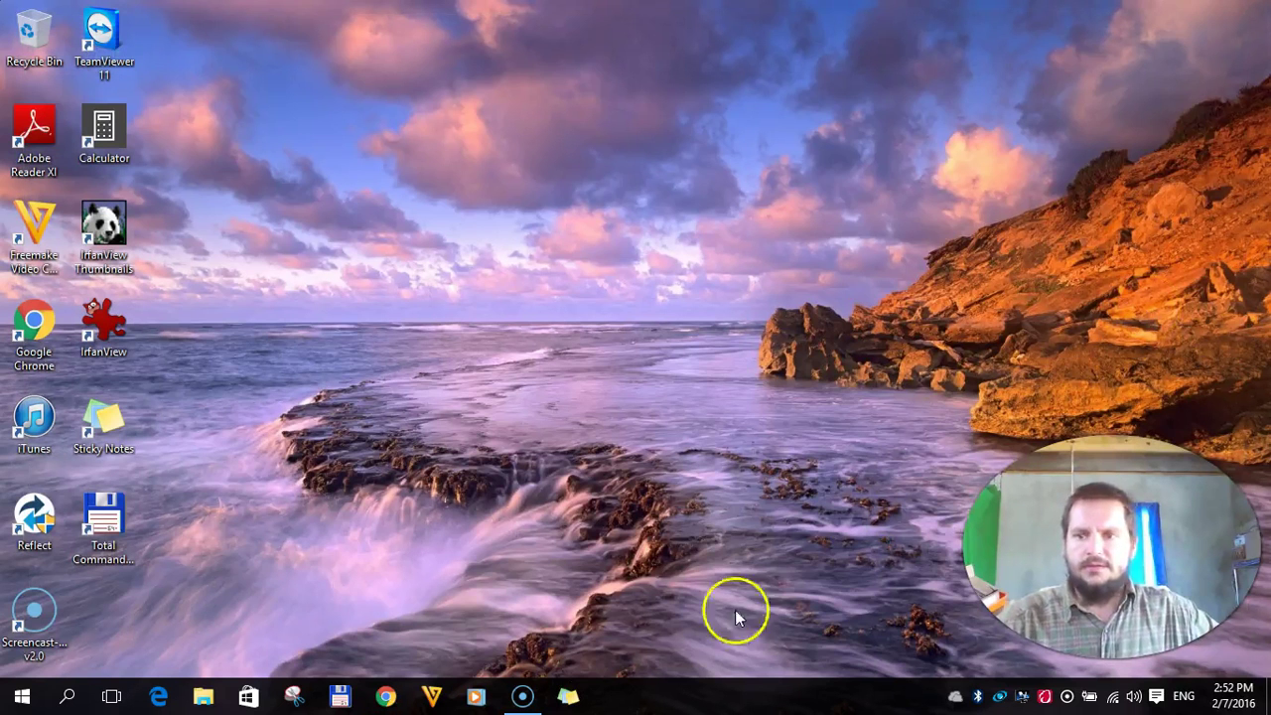
Open Task Manager, move its window toward the upper part of the desktop, and expand it to the detailed view
{"action": "right_click", "coordinate": [740, 693]}
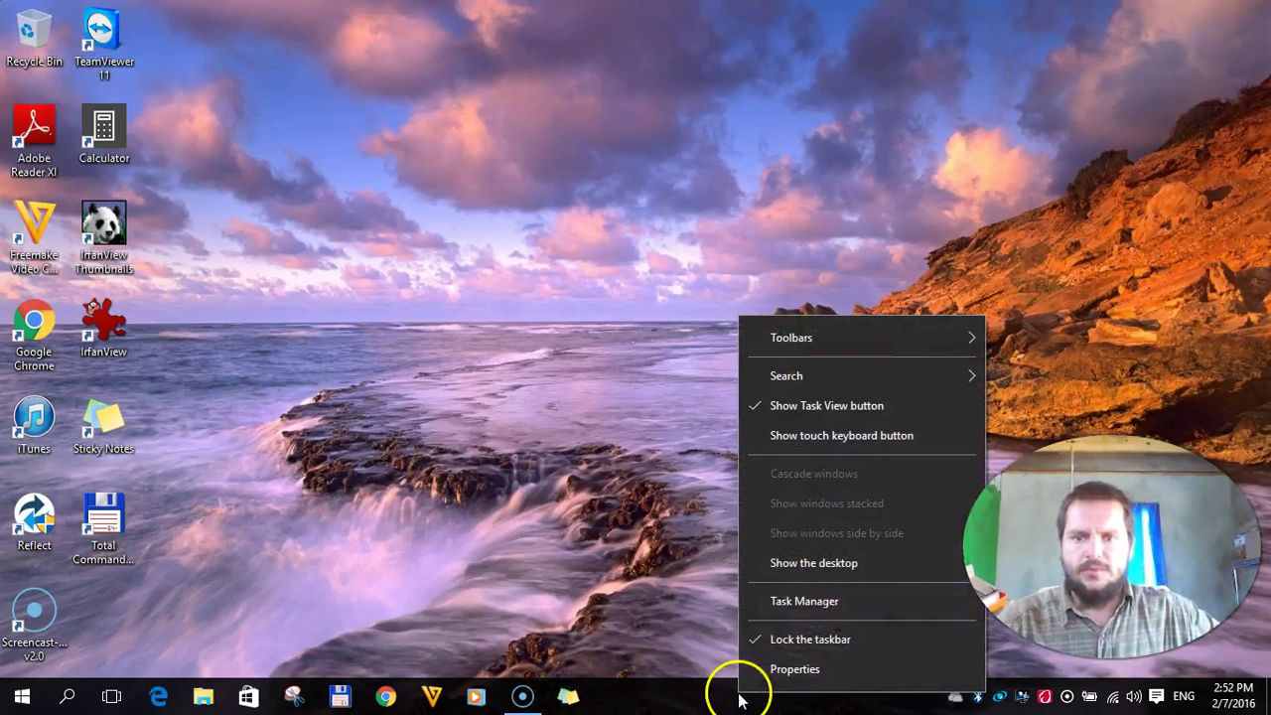
{"action": "left_click", "coordinate": [773, 601]}
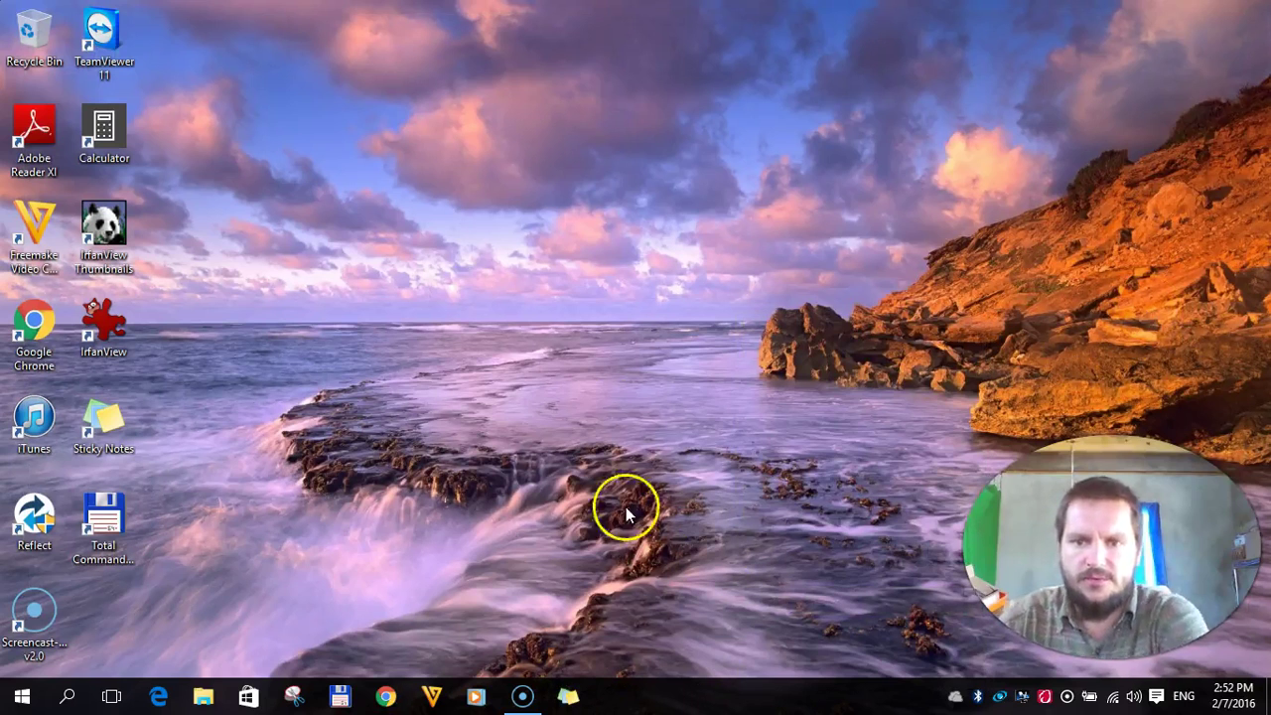
{"action": "left_click", "coordinate": [281, 152]}
{"action": "left_click_drag", "start_coordinate": [284, 142], "coordinate": [403, 61]}
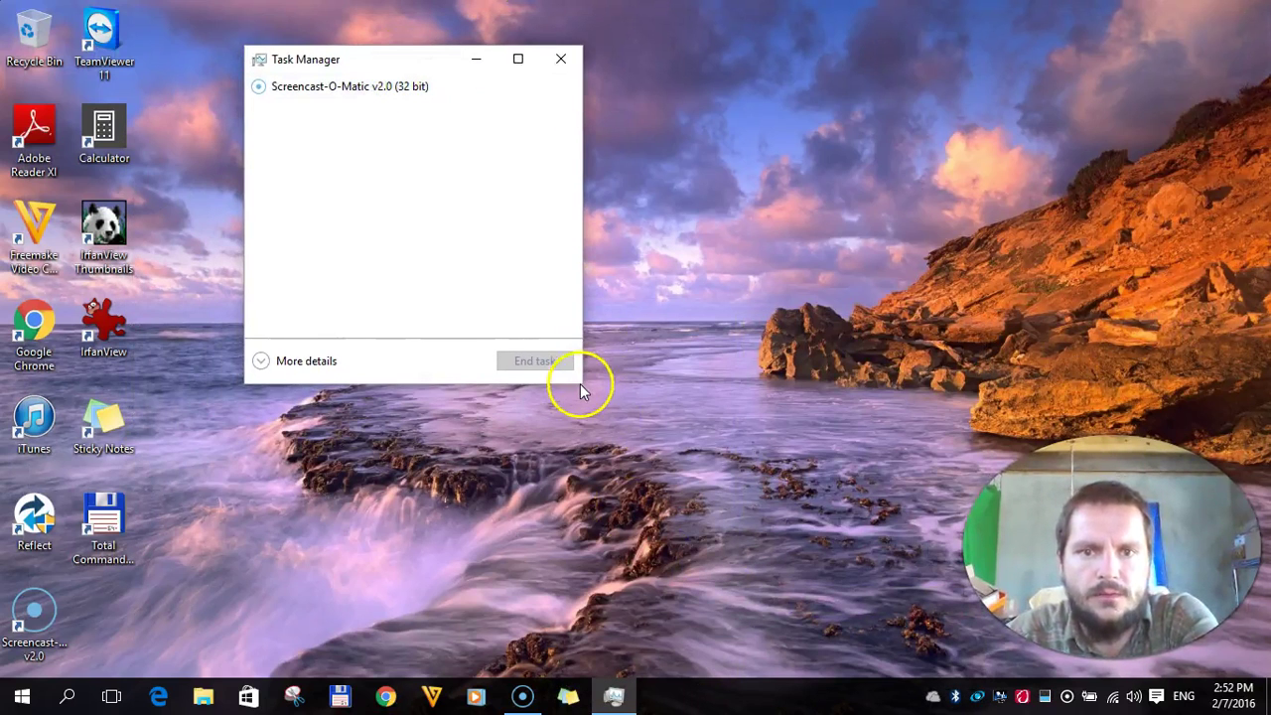
{"action": "left_click", "coordinate": [298, 361]}
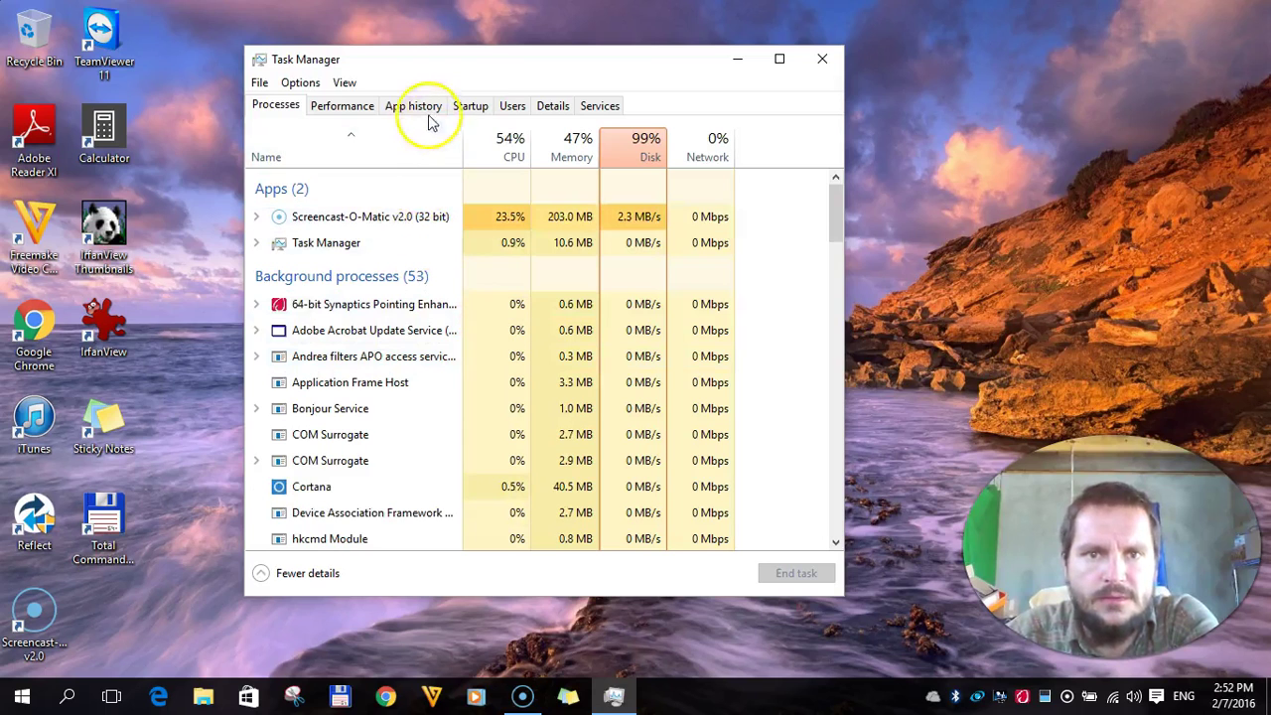
Examine the CPU activity in Task Manager's performance view and return to the list of processes
{"action": "left_click", "coordinate": [348, 107]}
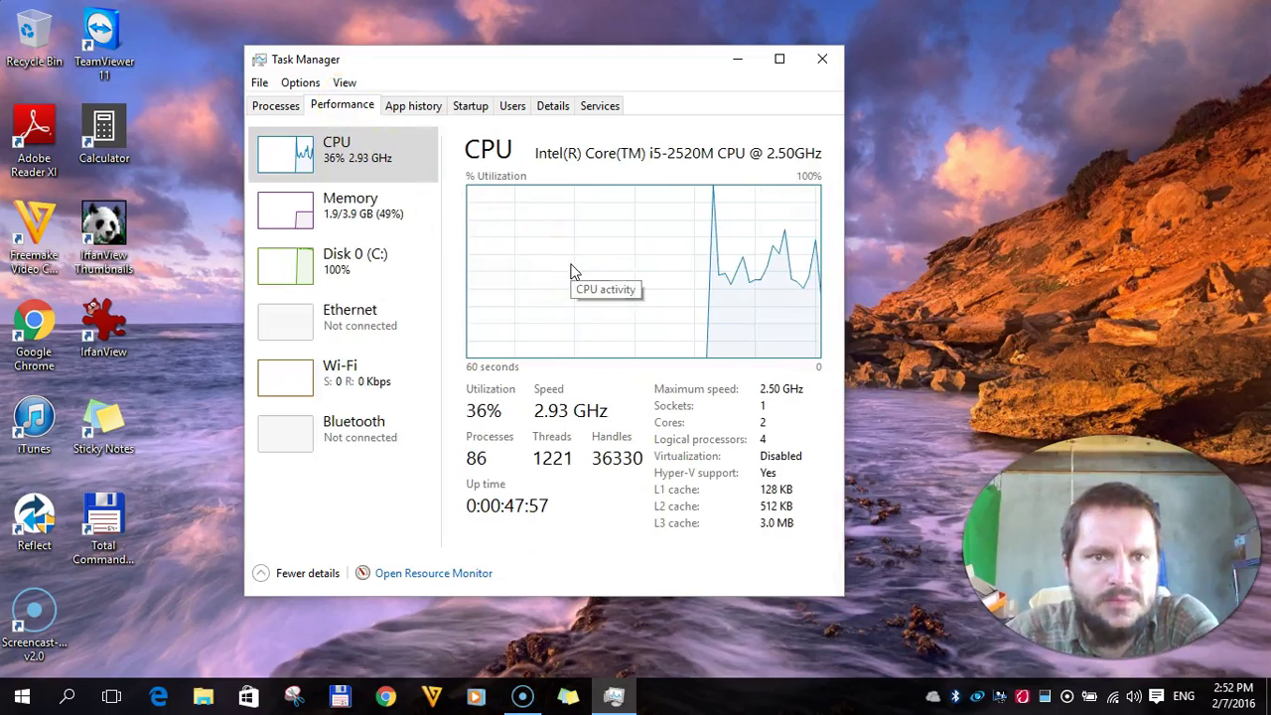
{"action": "left_click", "coordinate": [375, 175]}
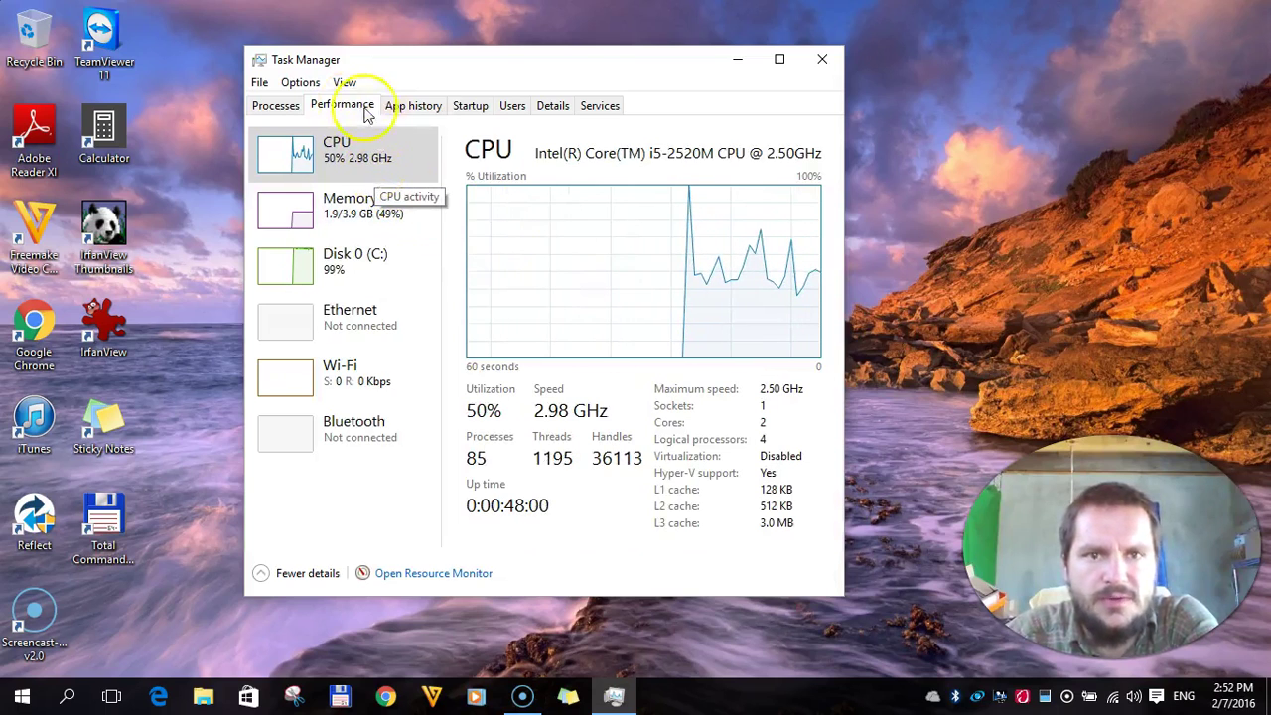
{"action": "left_click", "coordinate": [280, 109]}
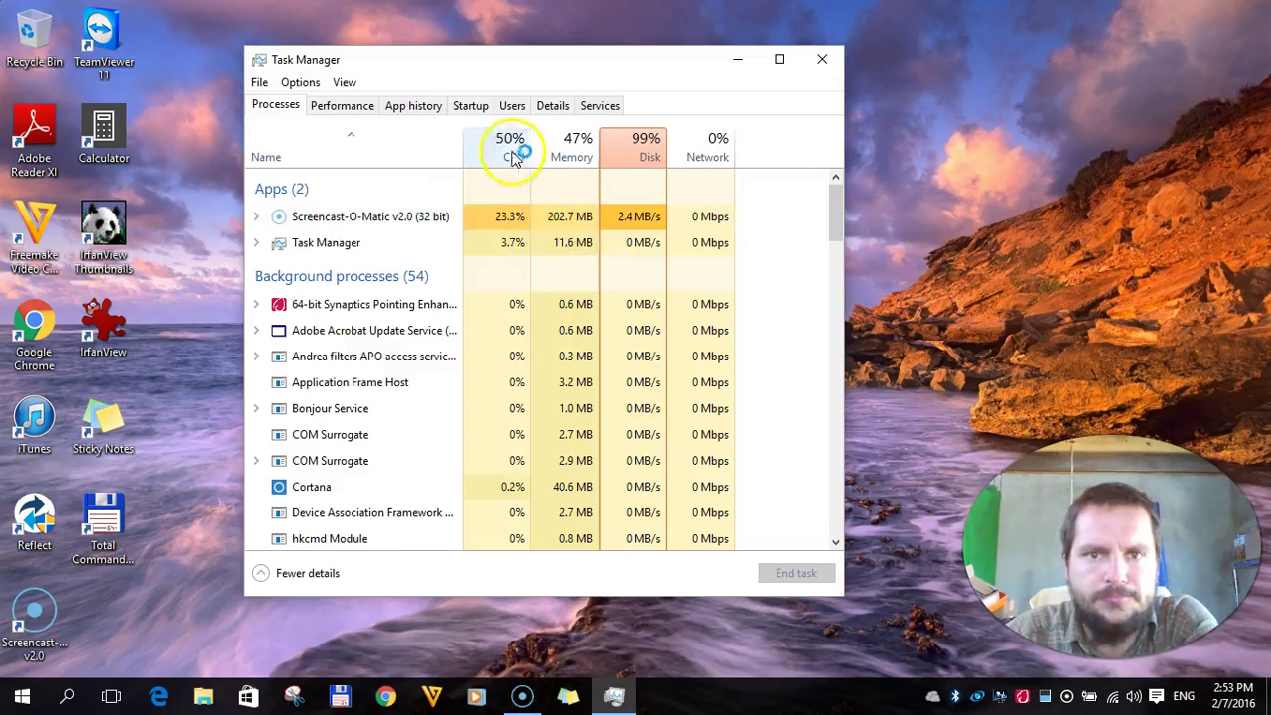
Sort the Task Manager processes by highest CPU usage and select the wsappx process
{"action": "left_click", "coordinate": [500, 221]}
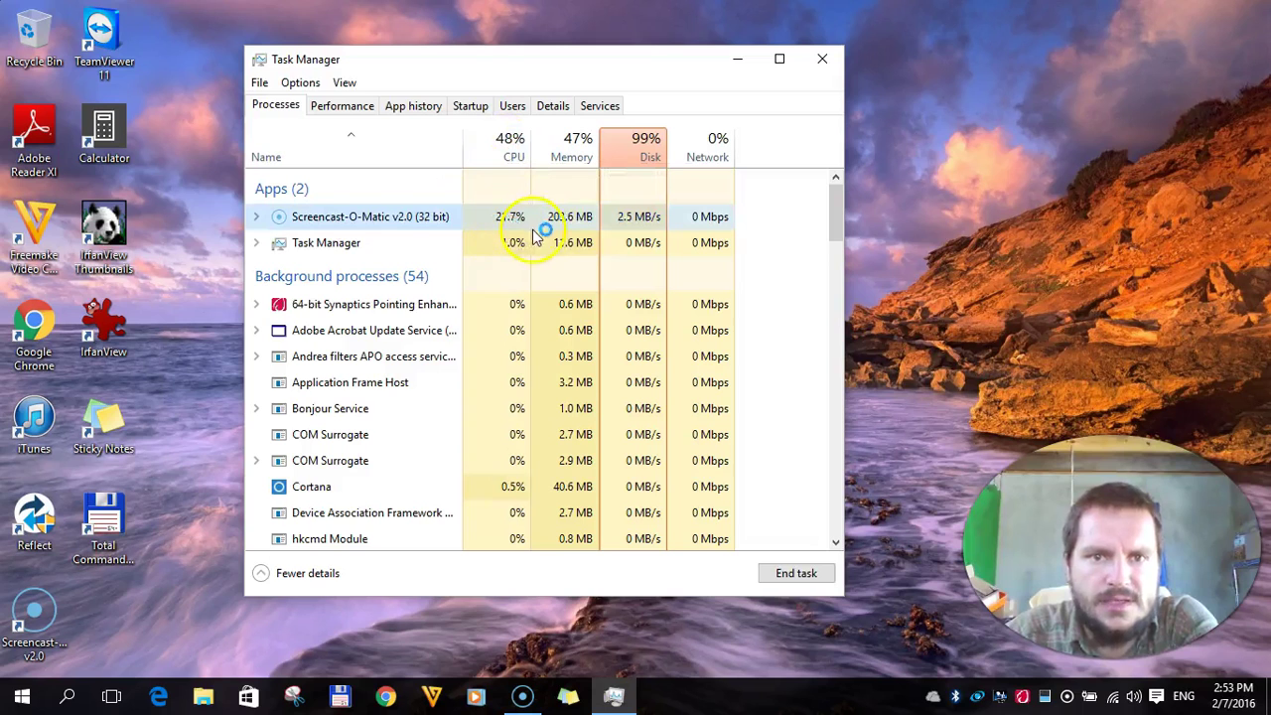
{"action": "left_click", "coordinate": [512, 147]}
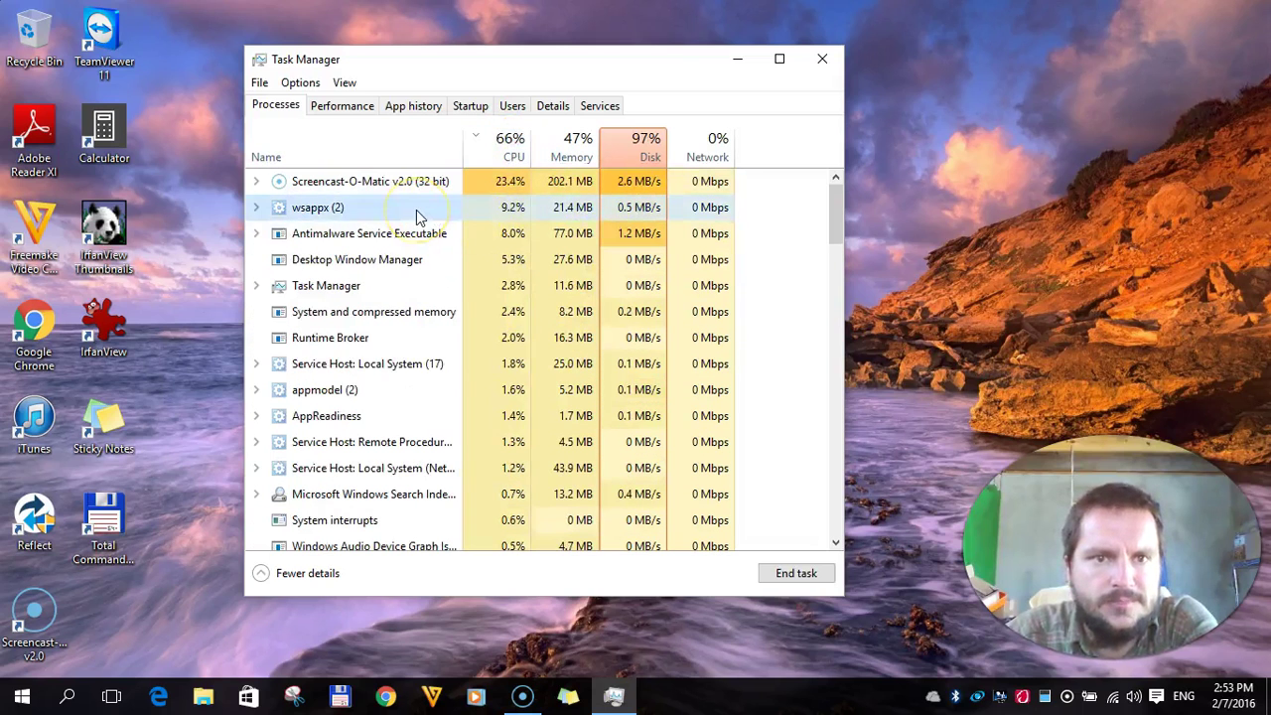
{"action": "left_click", "coordinate": [421, 231]}
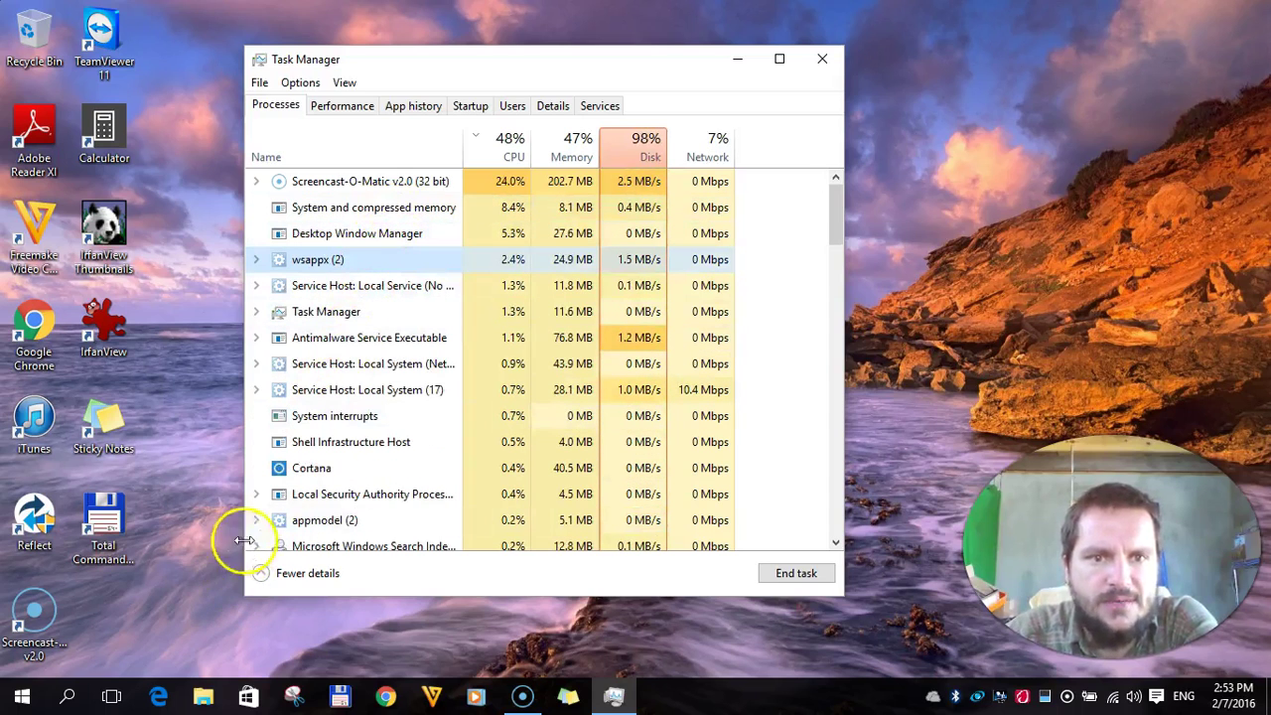
Open Windows Settings and go to Apps & features in the System category
{"action": "left_click", "coordinate": [15, 701]}
{"action": "left_click", "coordinate": [74, 589]}
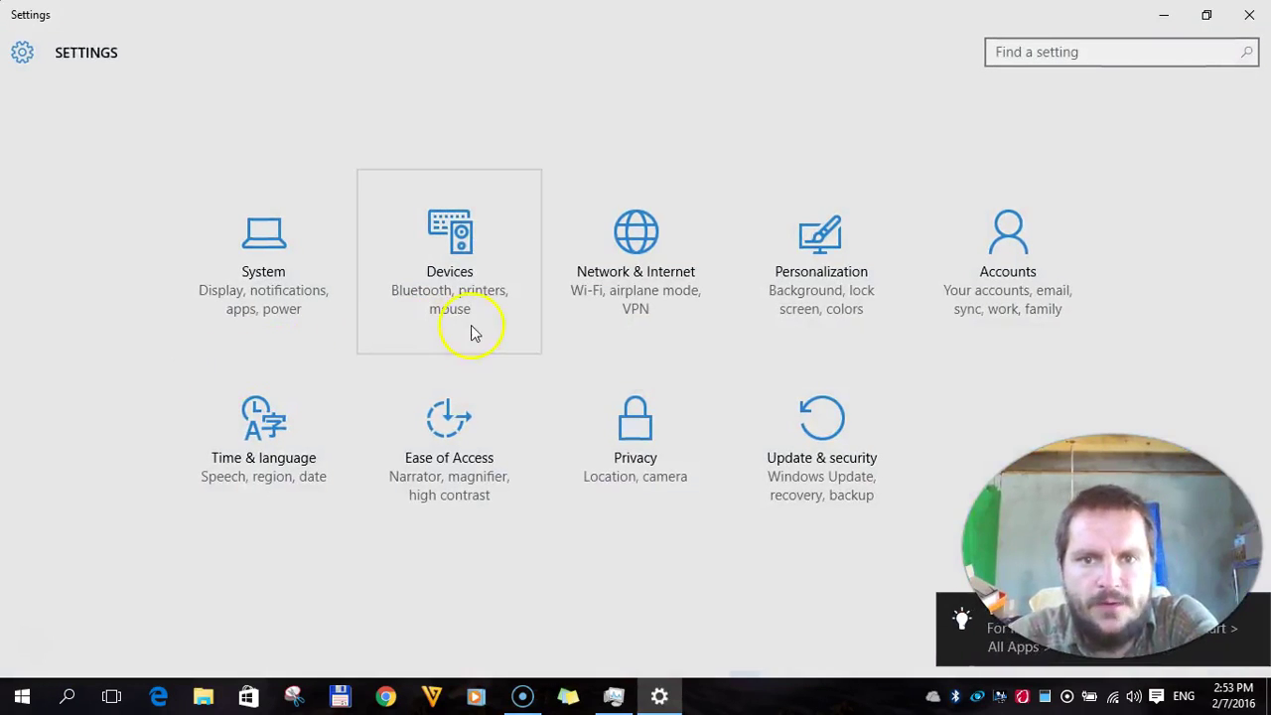
{"action": "left_click", "coordinate": [270, 319]}
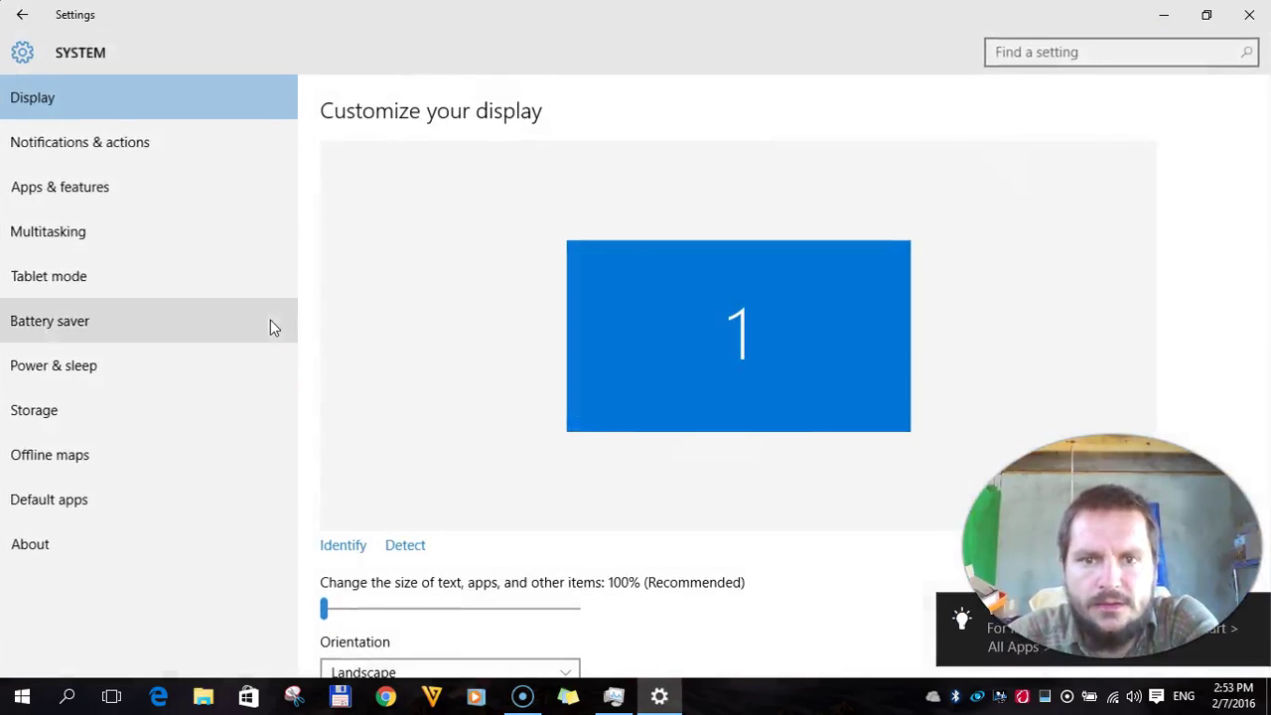
{"action": "left_click", "coordinate": [253, 354]}
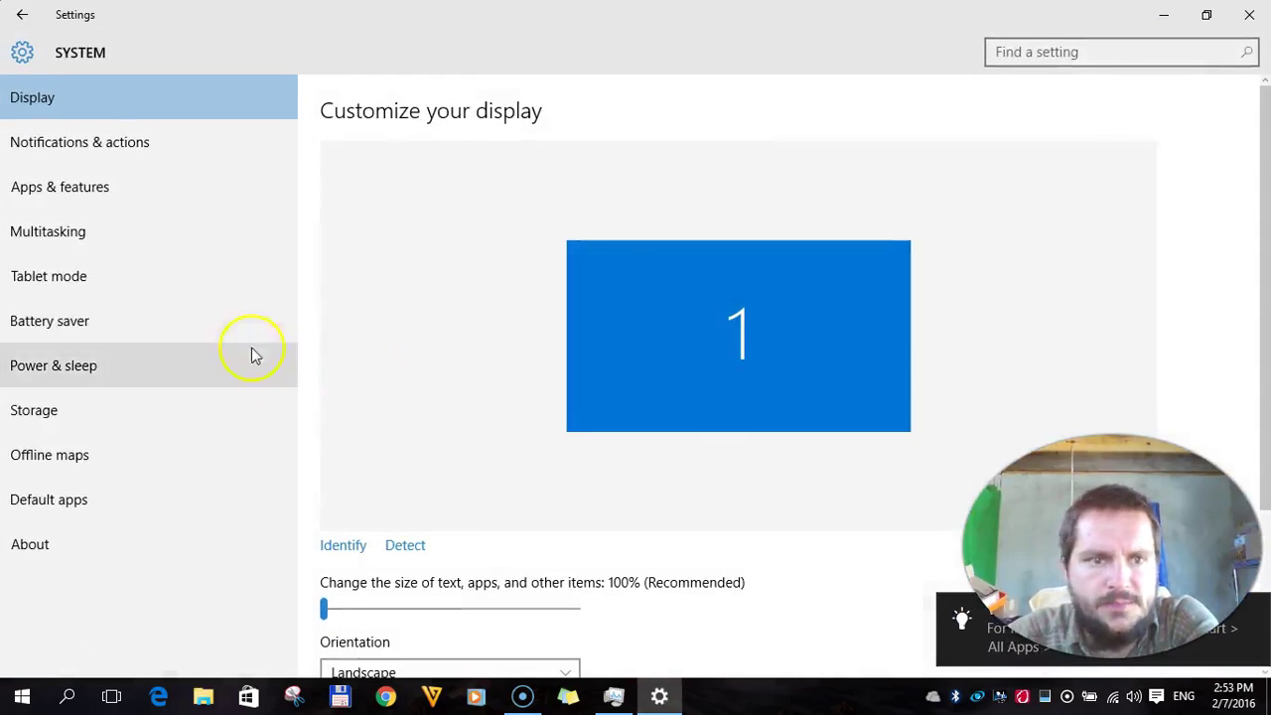
{"action": "left_click", "coordinate": [143, 206]}
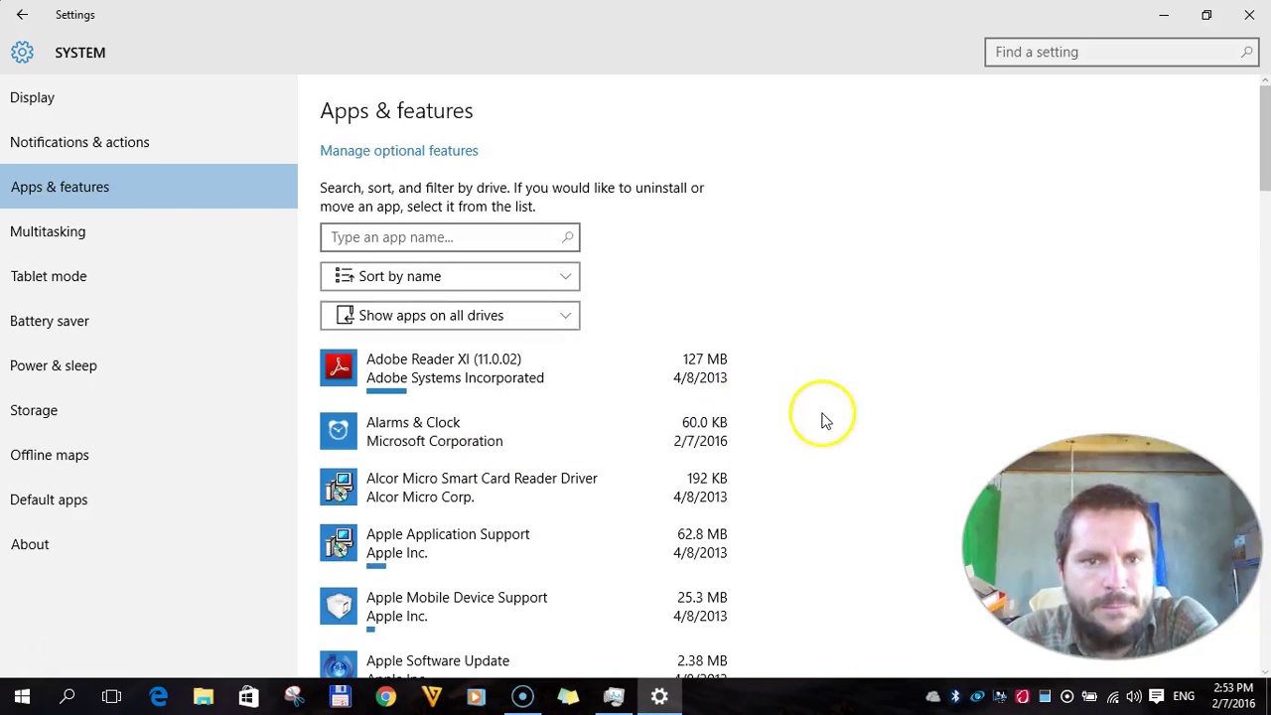
Look through the installed apps, expanding Adobe Reader XI, Money and Store to check their uninstall options
{"action": "left_click", "coordinate": [596, 390]}
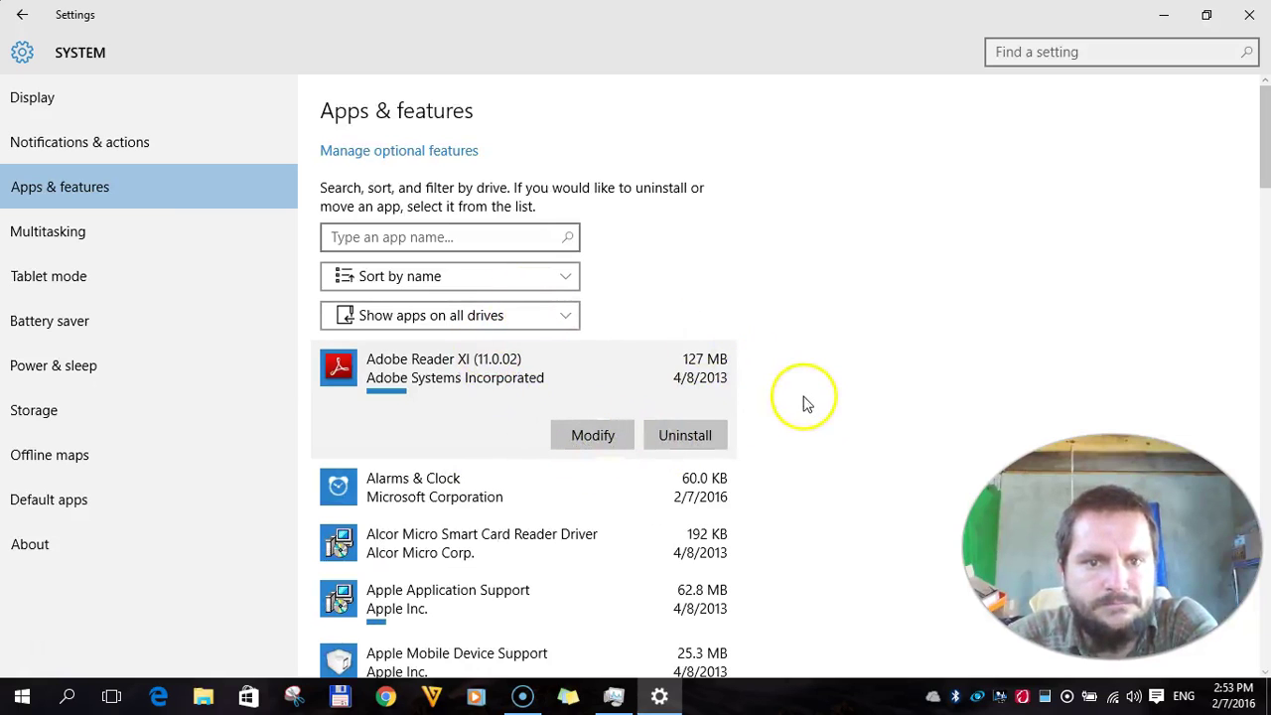
{"action": "scroll", "coordinate": [777, 392], "scroll_direction": "down", "scroll_amount": 3}
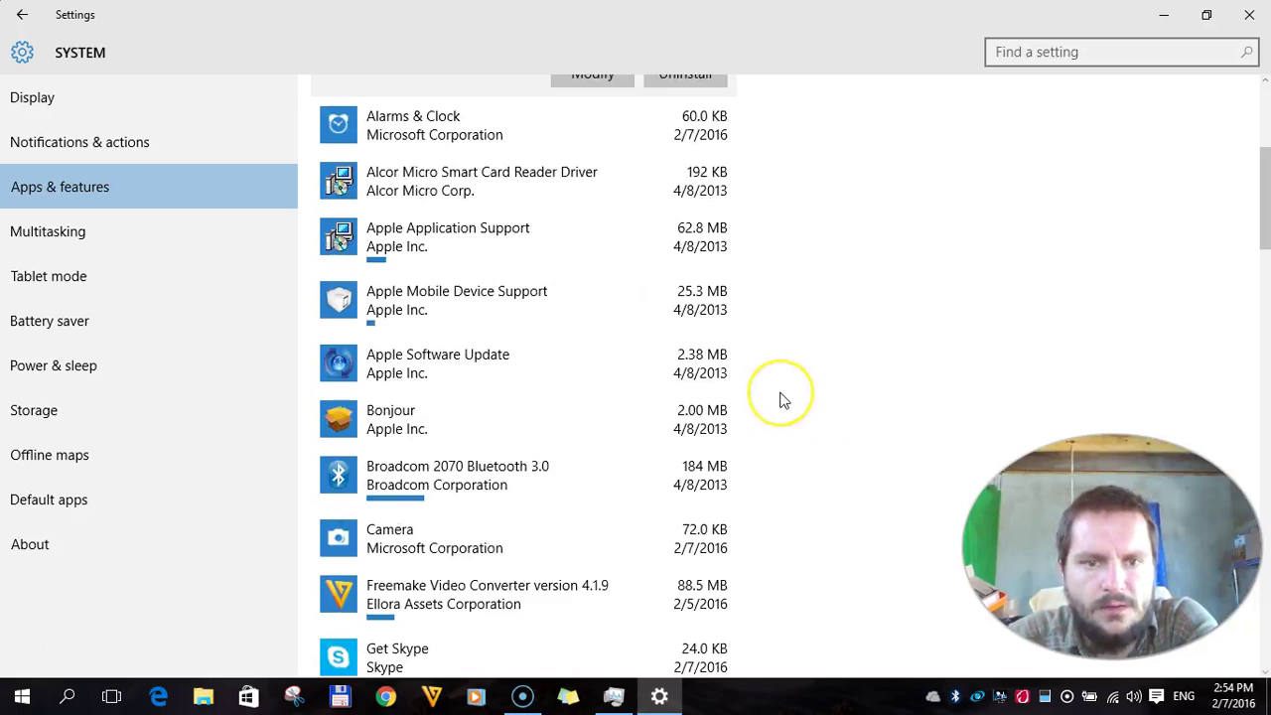
{"action": "scroll", "coordinate": [780, 399], "scroll_direction": "down", "scroll_amount": 3}
{"action": "scroll", "coordinate": [781, 400], "scroll_direction": "down", "scroll_amount": 3}
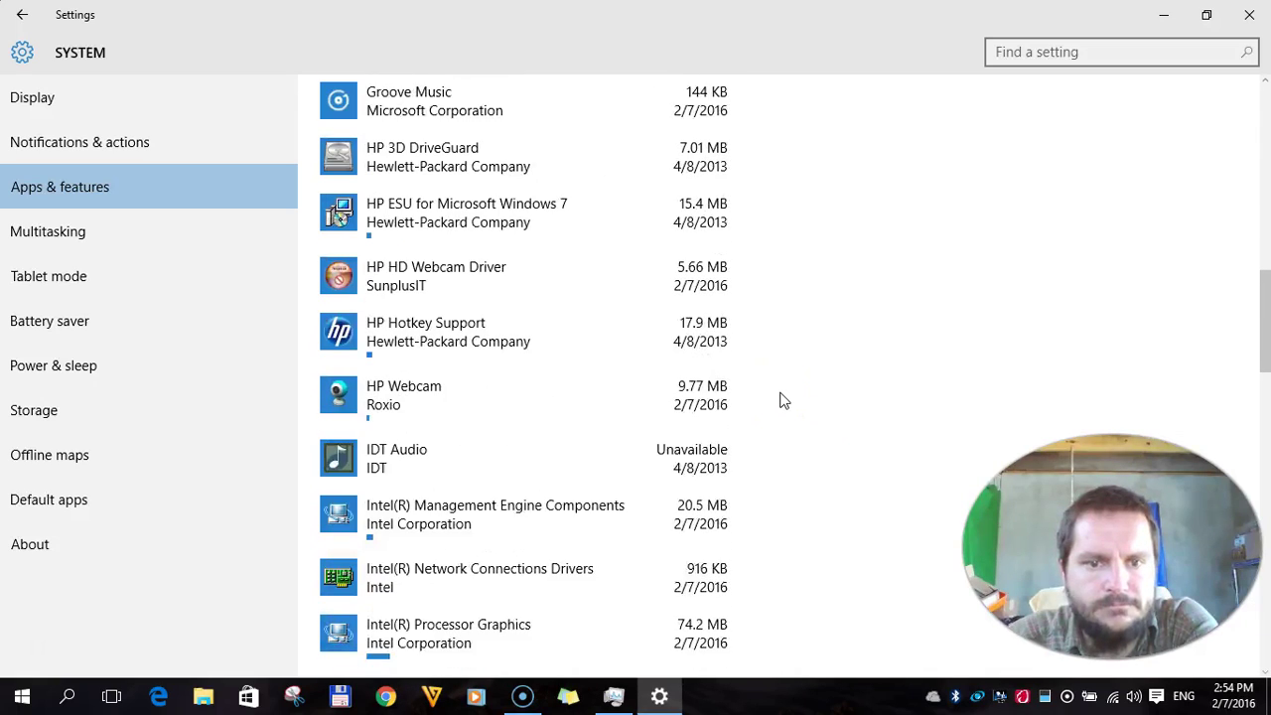
{"action": "scroll", "coordinate": [784, 398], "scroll_direction": "down", "scroll_amount": 2}
{"action": "scroll", "coordinate": [781, 398], "scroll_direction": "down", "scroll_amount": 3}
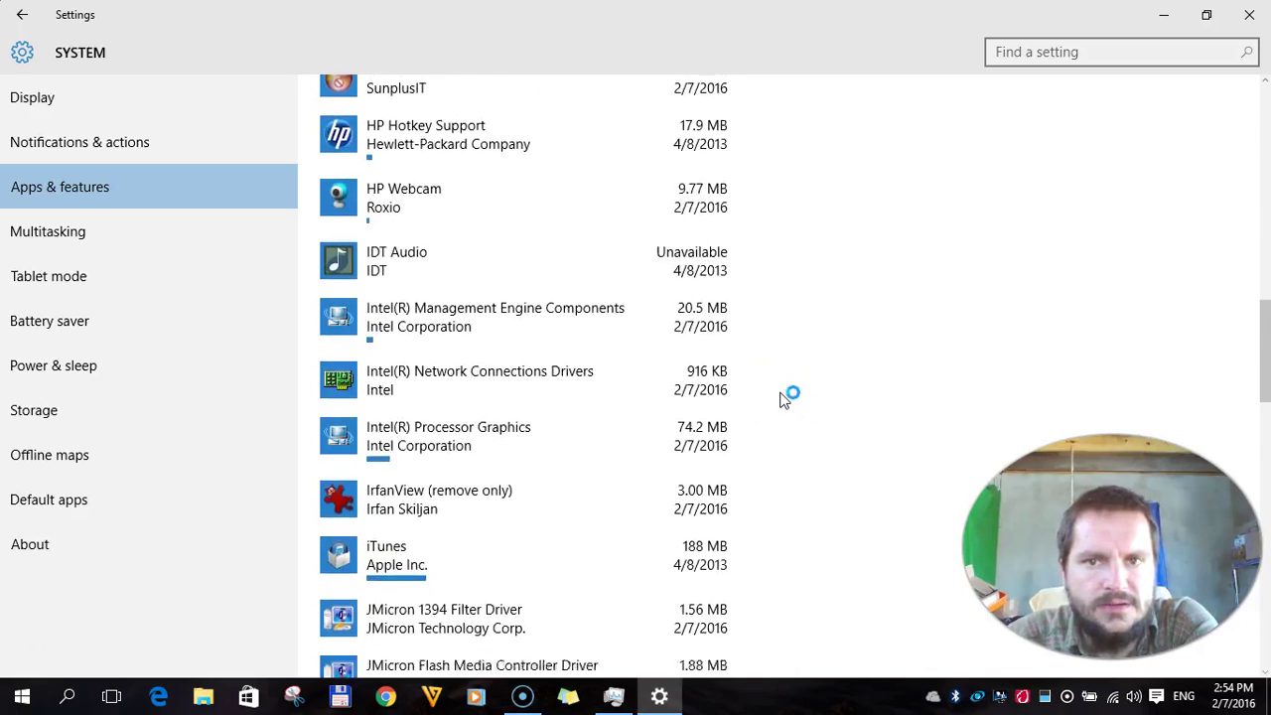
{"action": "scroll", "coordinate": [783, 398], "scroll_direction": "down", "scroll_amount": 7}
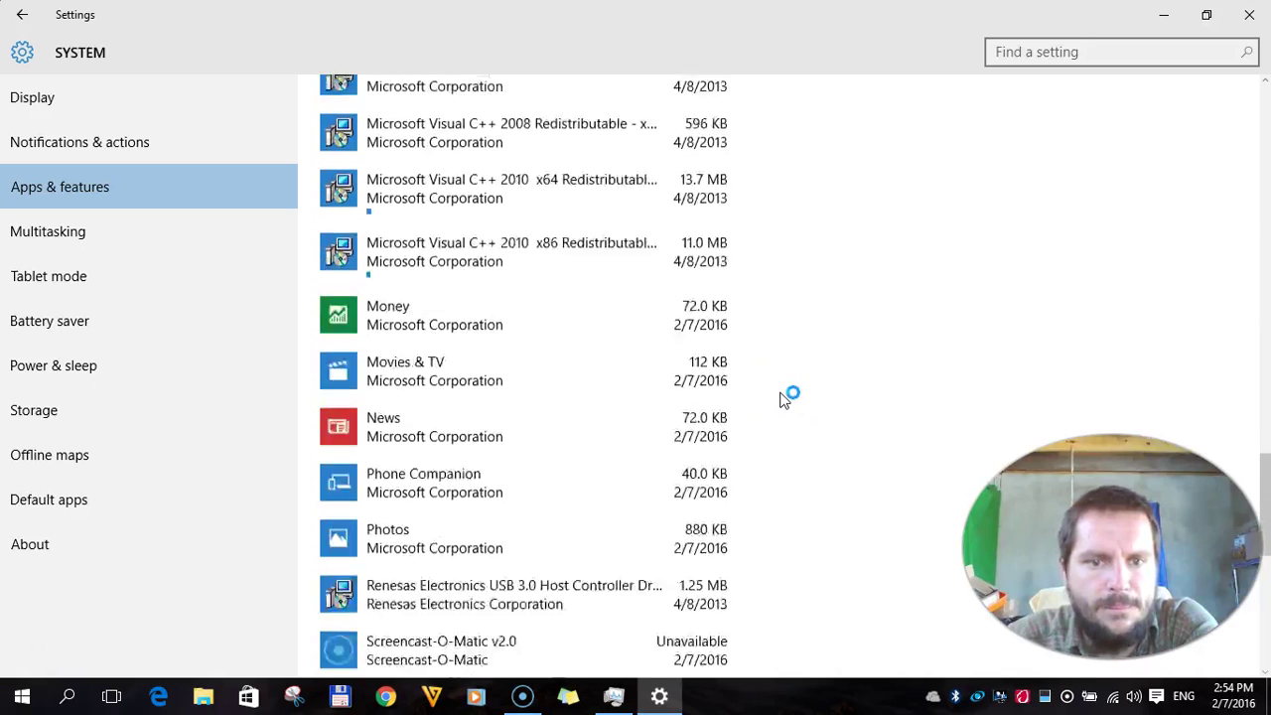
{"action": "left_click", "coordinate": [454, 227]}
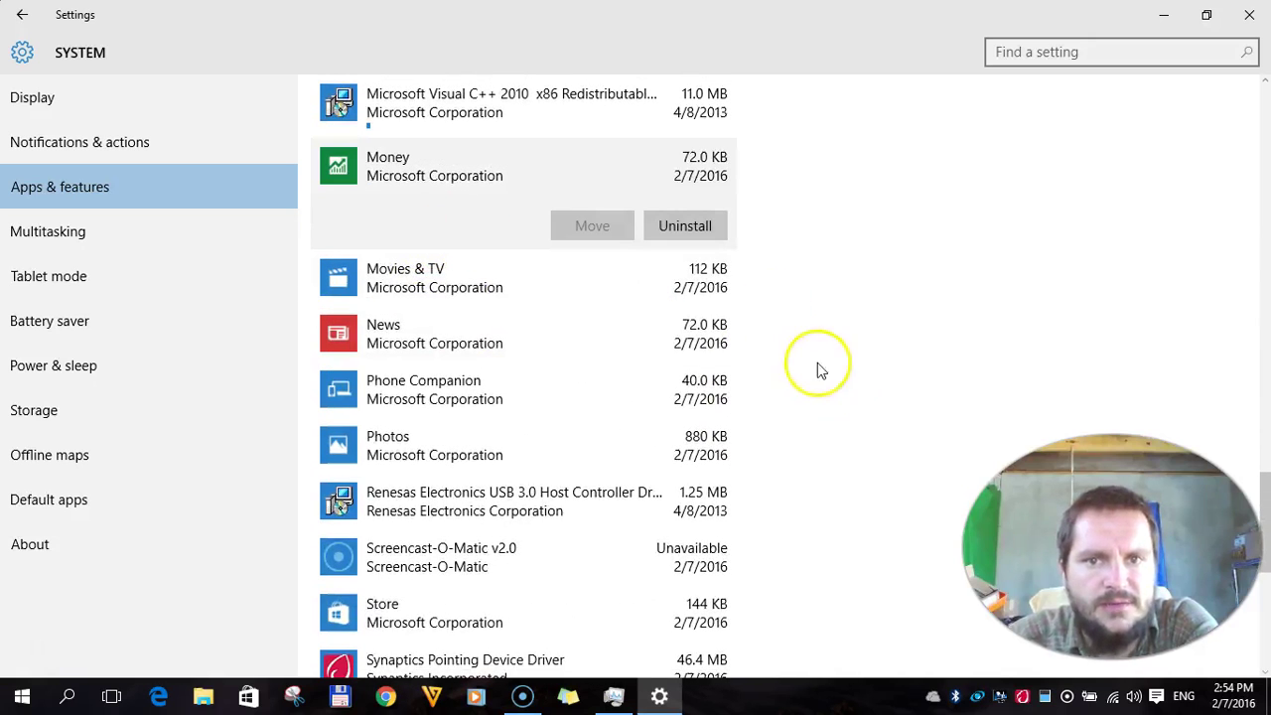
{"action": "scroll", "coordinate": [861, 372], "scroll_direction": "down", "scroll_amount": 4}
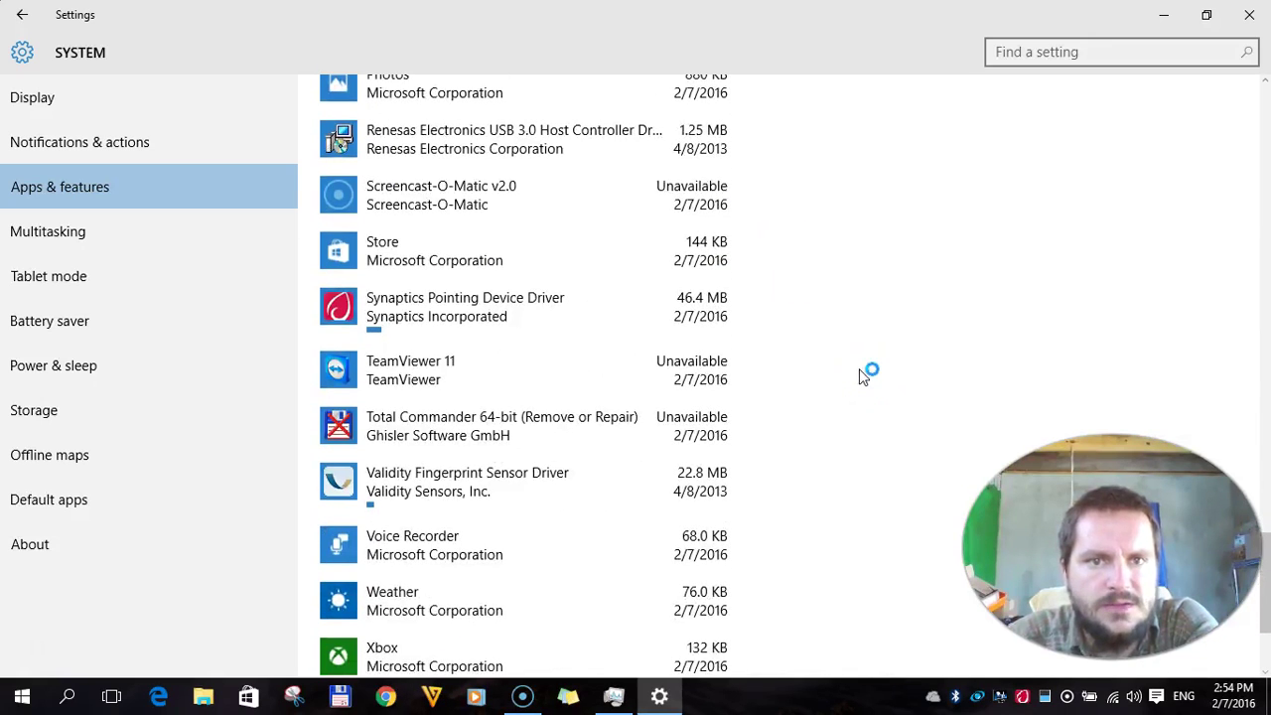
{"action": "left_click", "coordinate": [483, 260]}
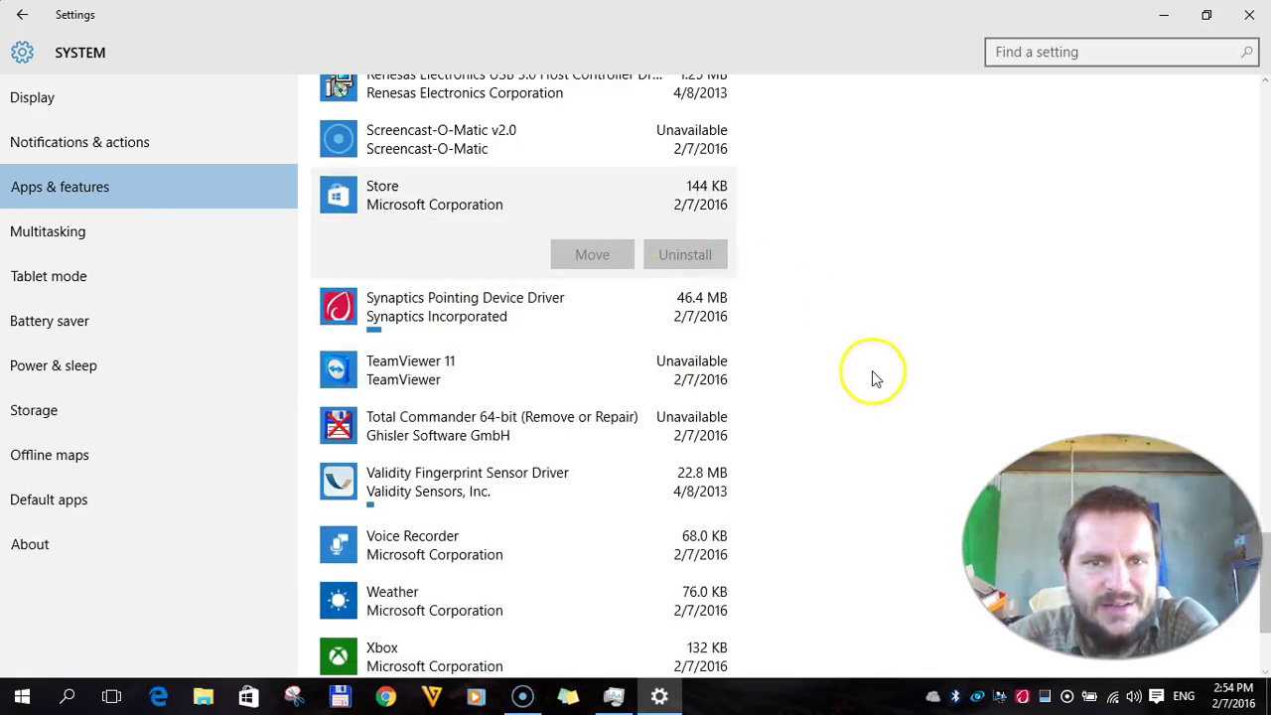
Check the uninstall options of Weather and Xbox, return to the start of the app list, and close Settings
{"action": "scroll", "coordinate": [872, 373], "scroll_direction": "down", "scroll_amount": 3}
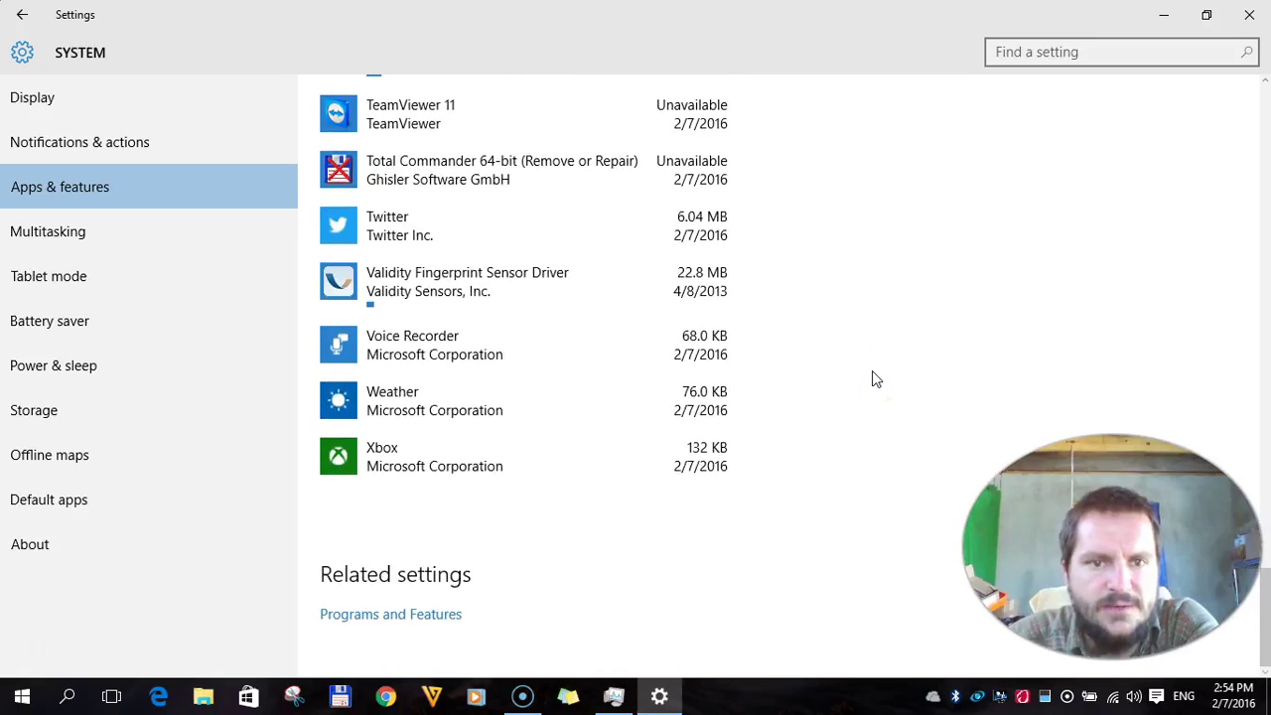
{"action": "left_click", "coordinate": [483, 415]}
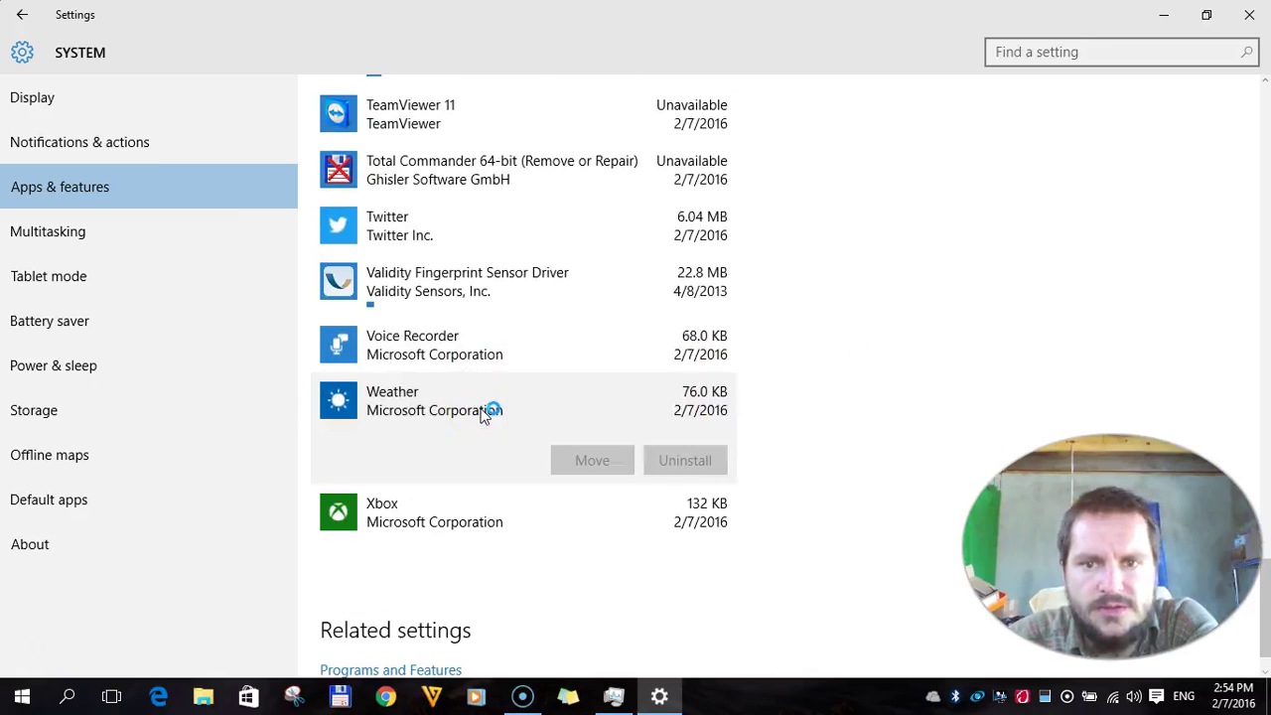
{"action": "left_click", "coordinate": [681, 469]}
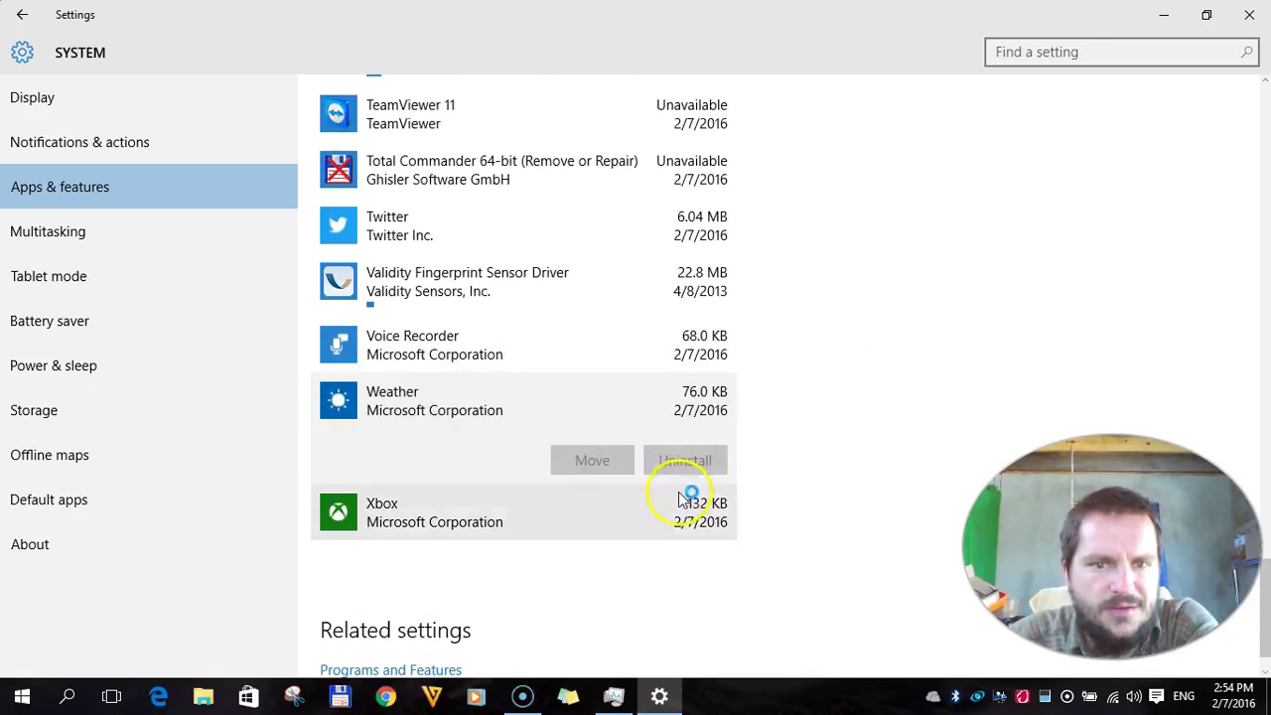
{"action": "left_click", "coordinate": [615, 463]}
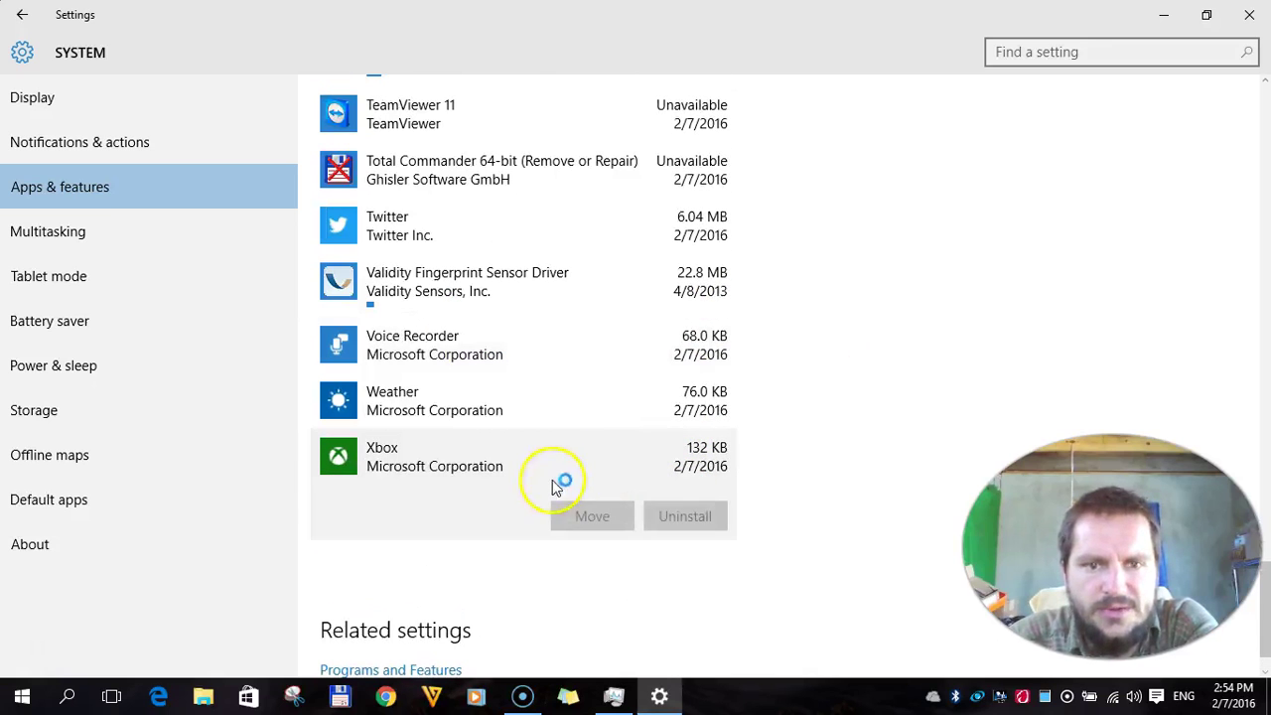
{"action": "scroll", "coordinate": [748, 520], "scroll_direction": "down", "scroll_amount": 1}
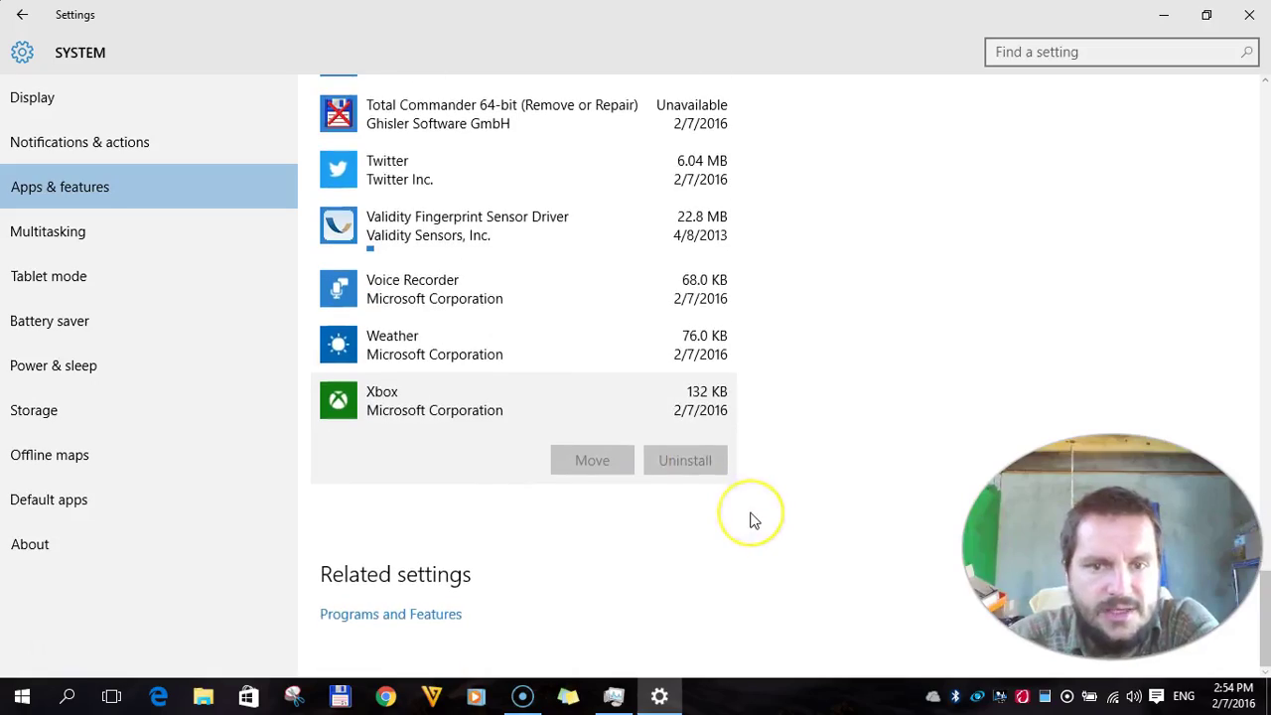
{"action": "scroll", "coordinate": [751, 519], "scroll_direction": "up", "scroll_amount": 20}
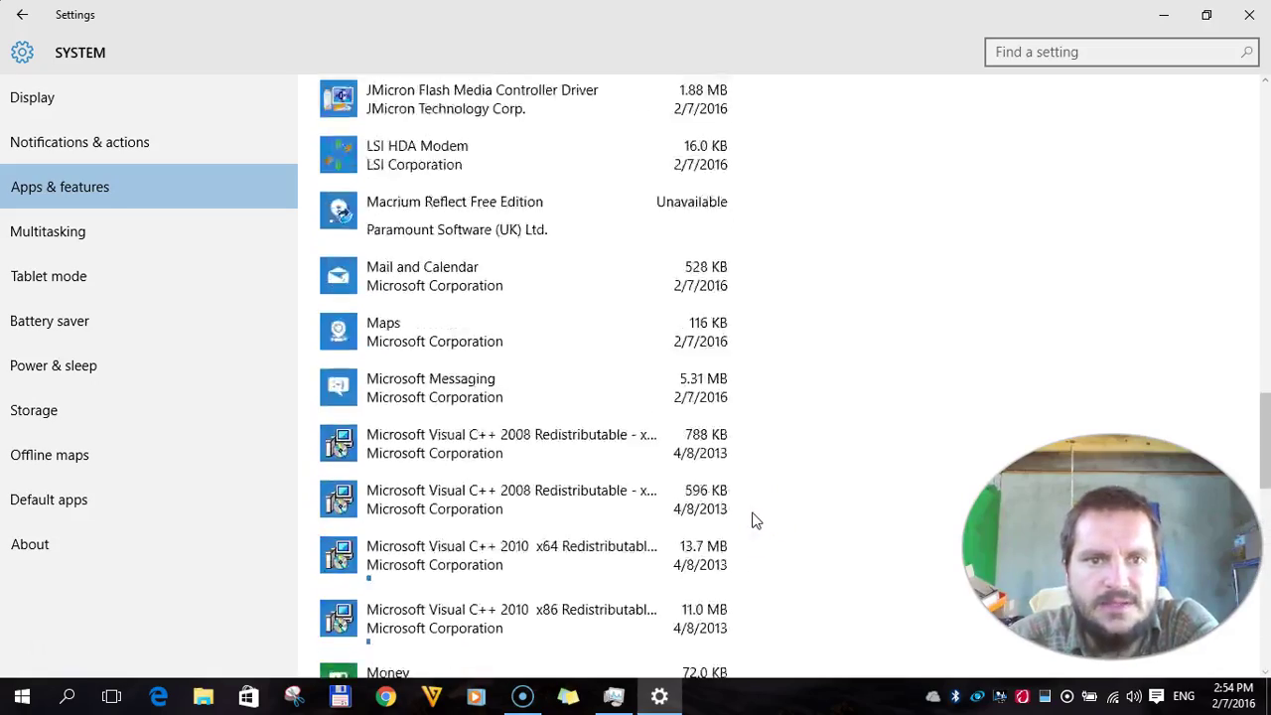
{"action": "scroll", "coordinate": [757, 466], "scroll_direction": "up", "scroll_amount": 10}
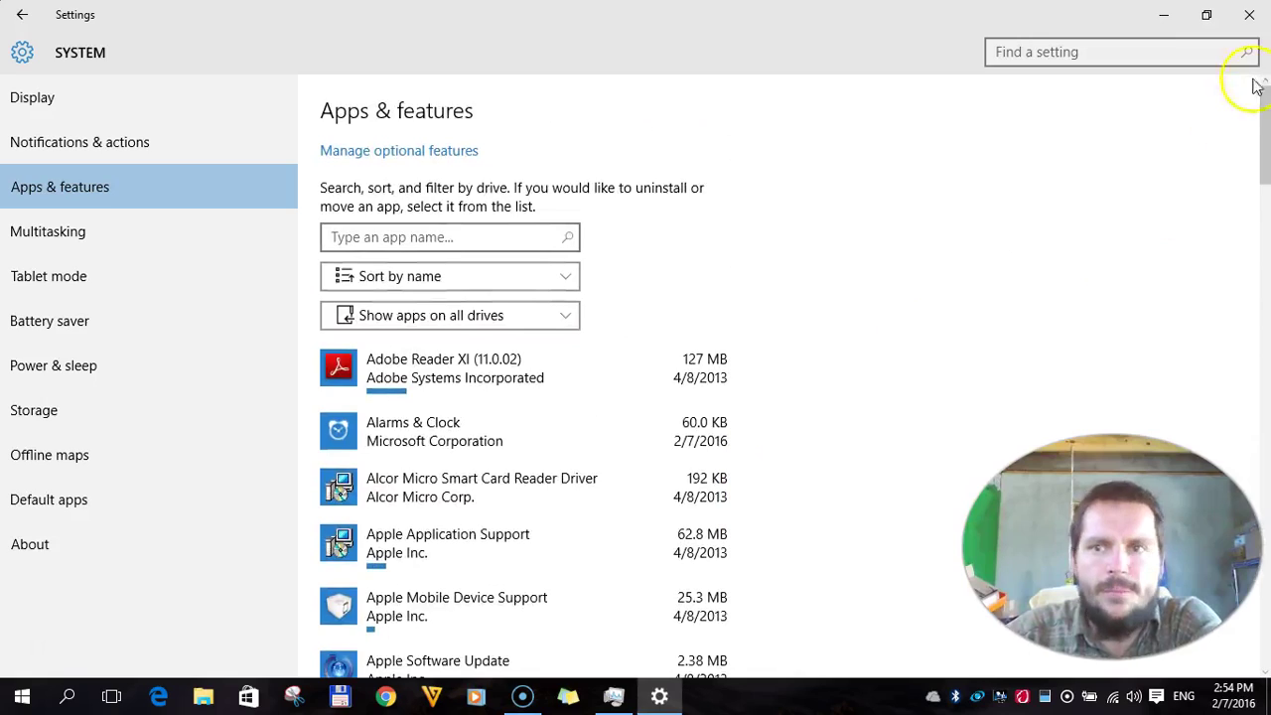
{"action": "left_click", "coordinate": [1249, 14]}
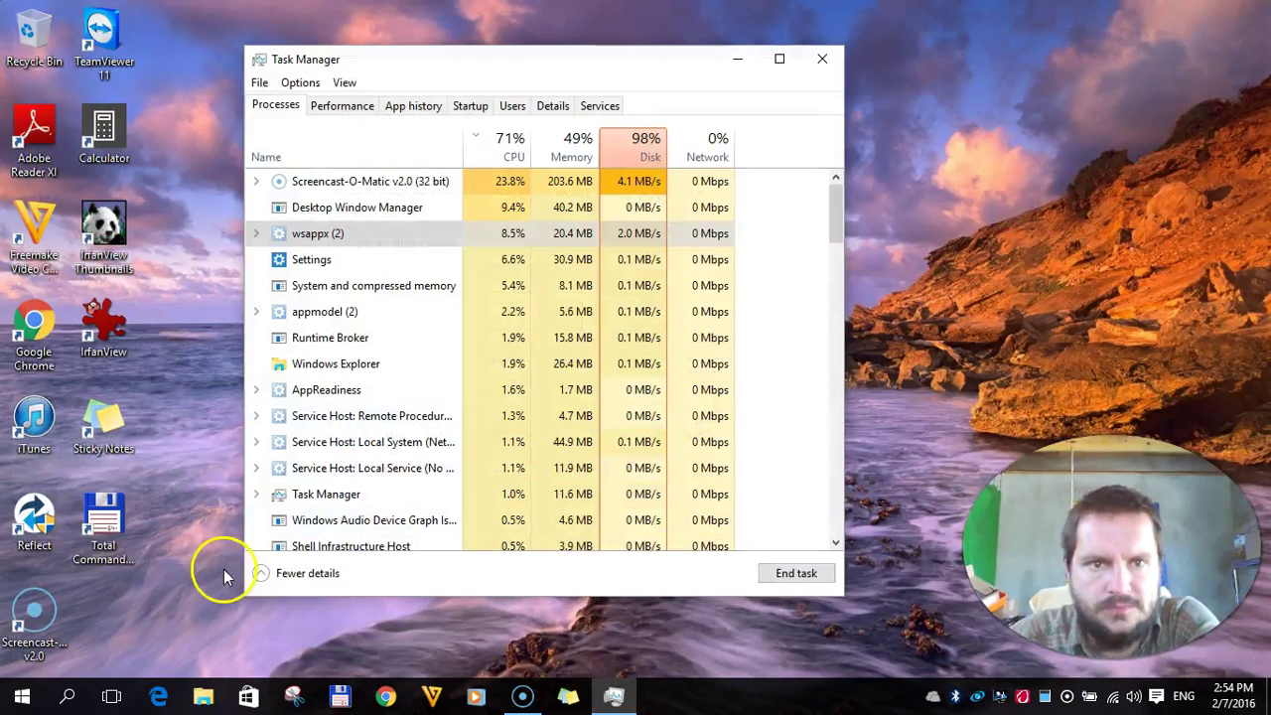